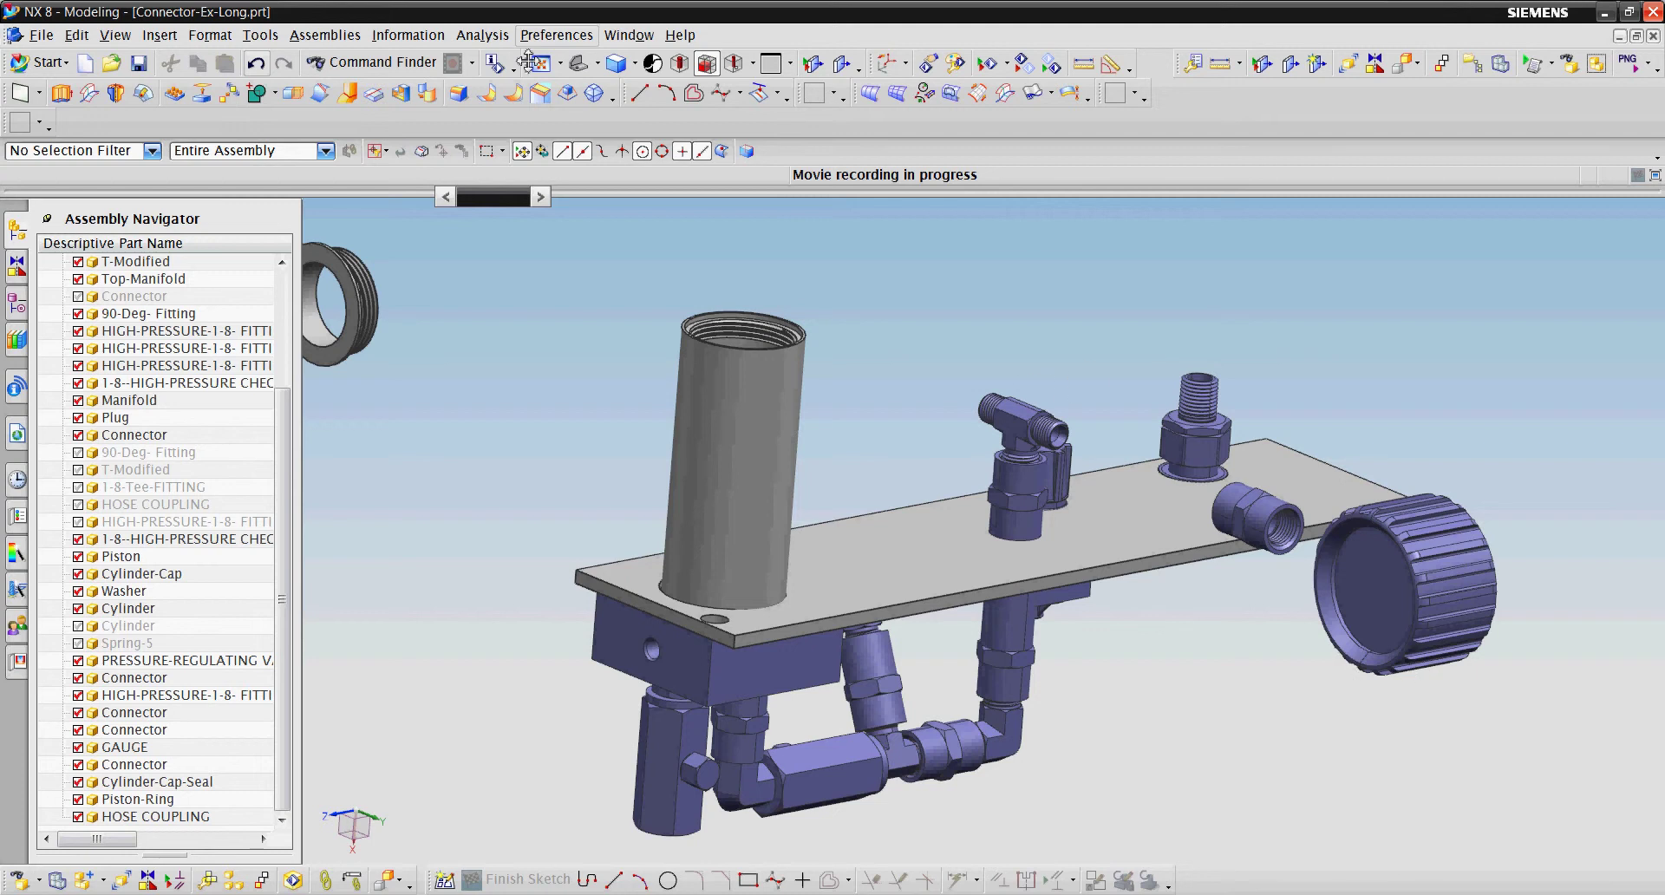
Use Move Component to lift the hose coupling fitting straight up so it floats above the top plate
left_click(325, 35)
left_click(564, 102)
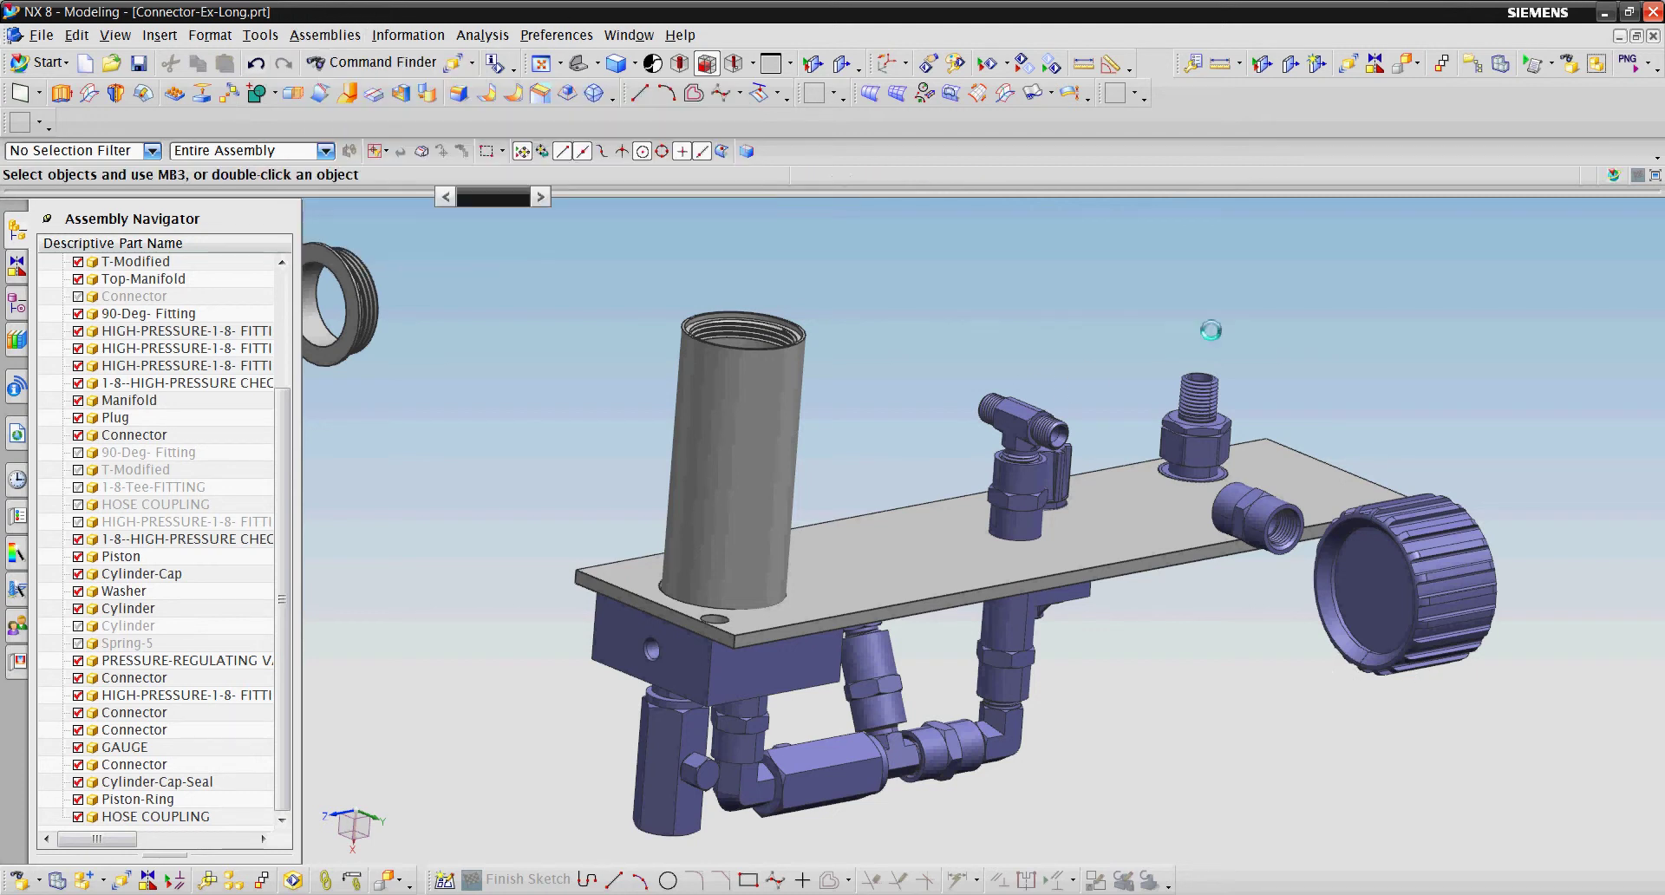
left_click(1213, 444)
left_click_drag(1166, 530, 1176, 386)
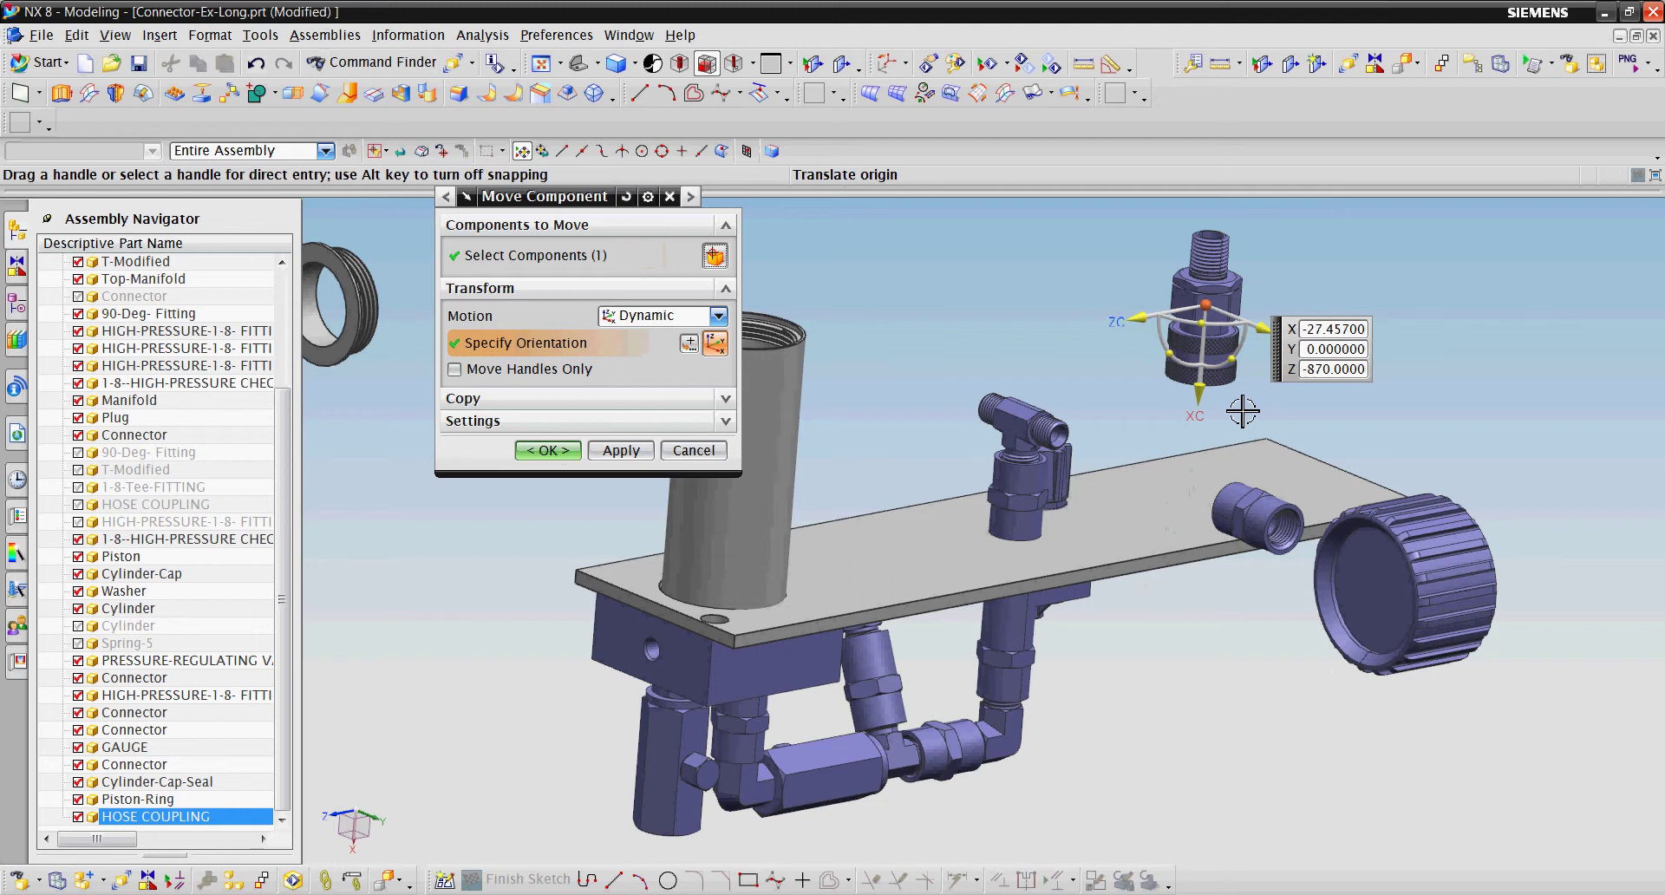
left_click(550, 451)
mouse_move(907, 330)
middle_mouse_down()
mouse_move(877, 330)
mouse_move(862, 414)
mouse_move(848, 397)
mouse_move(896, 257)
middle_mouse_up()
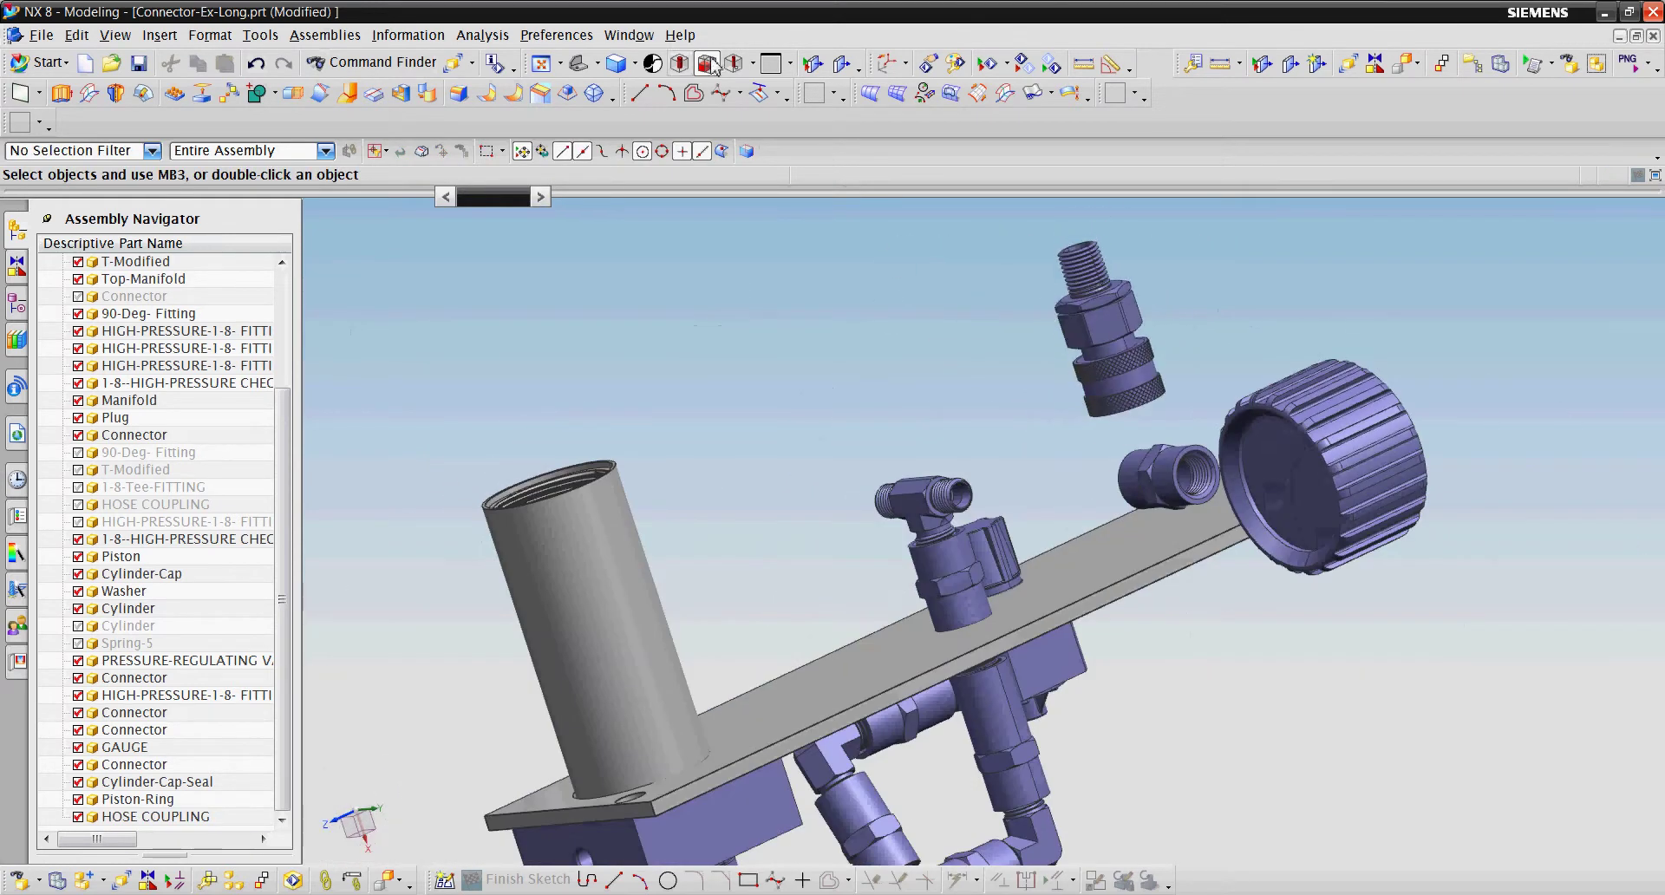
Start a Touch Align assembly constraint and pick the small connector's end face
left_click(322, 35)
left_click(564, 99)
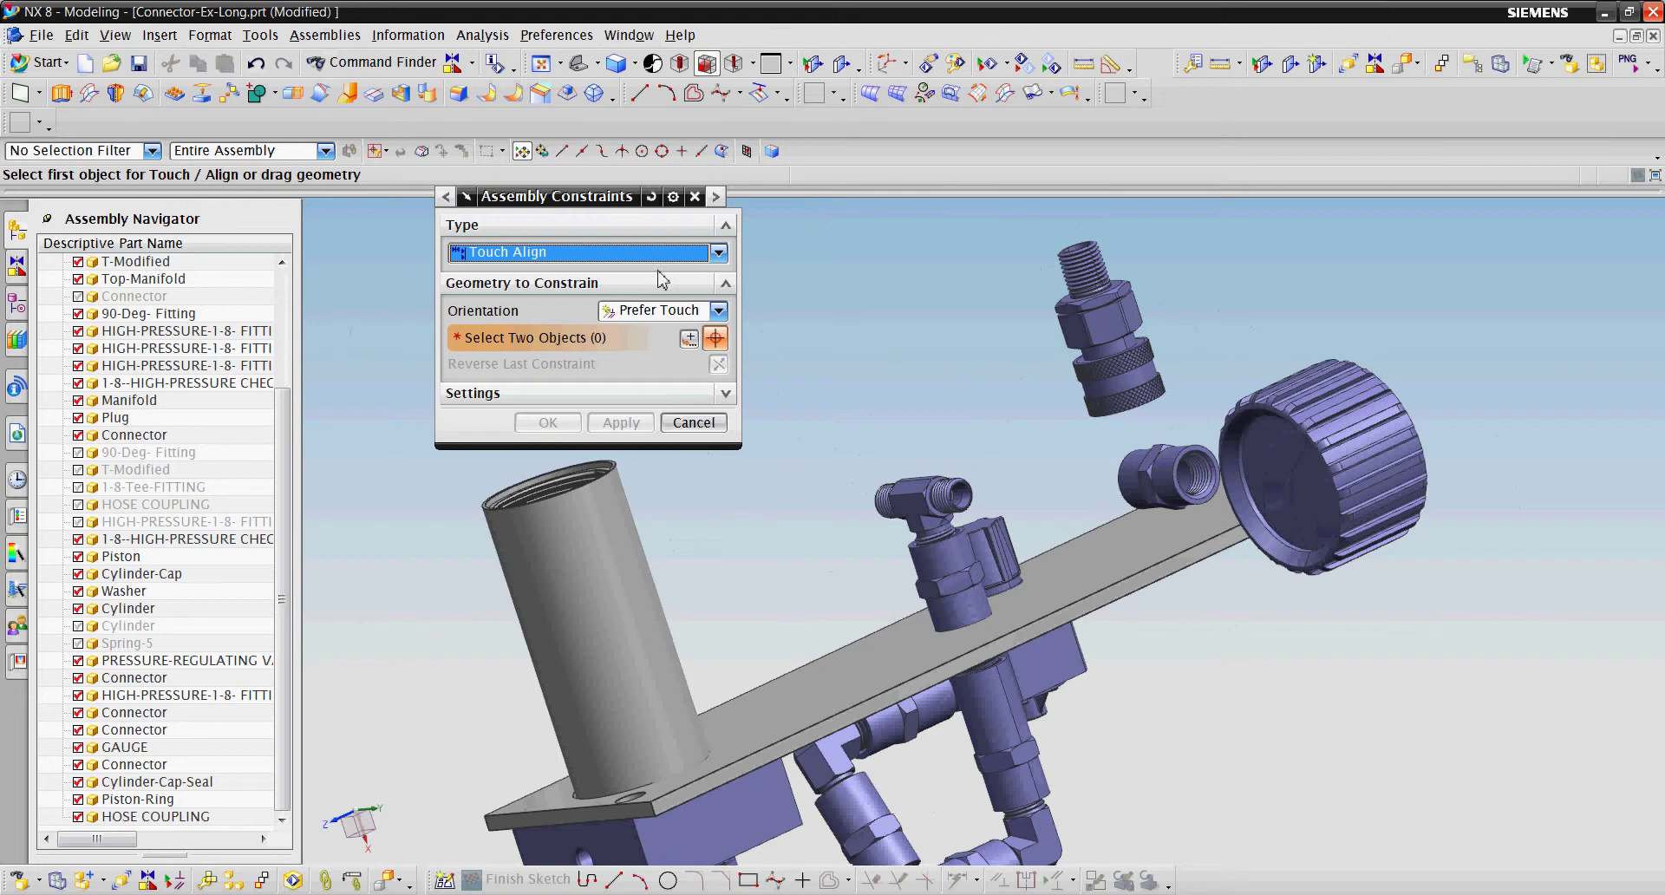
scroll(1015, 251, "down", 5)
scroll(1040, 368, "up", 3)
scroll(1046, 370, "up", 2)
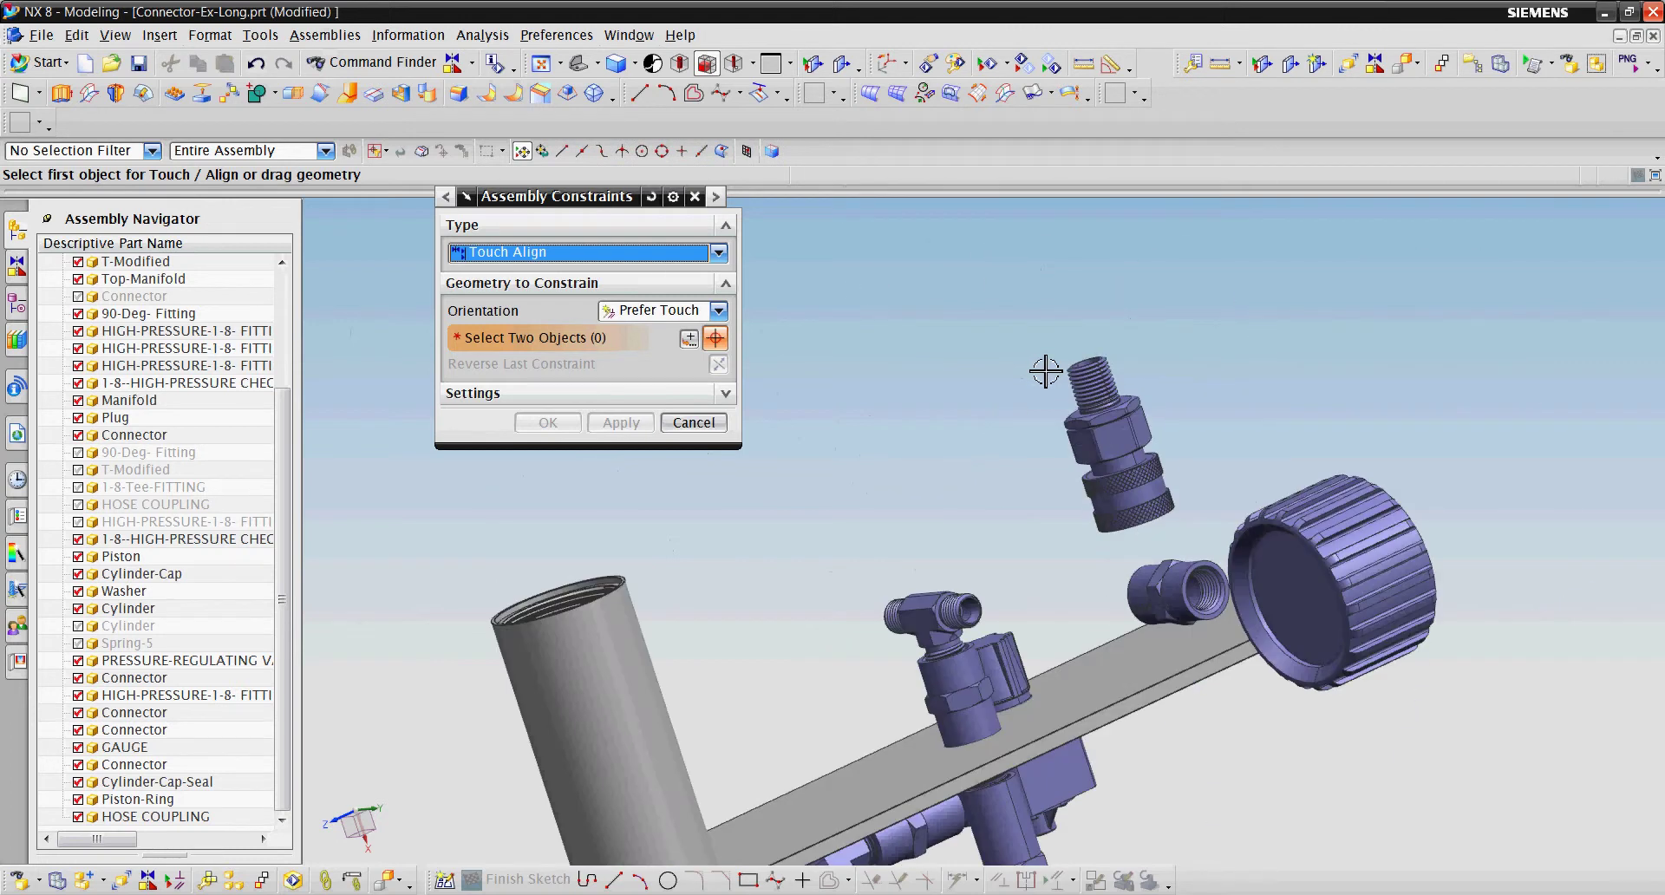
scroll(1045, 371, "up", 2)
middle_click_drag(1044, 371, 1044, 464)
scroll(1032, 442, "down", 2)
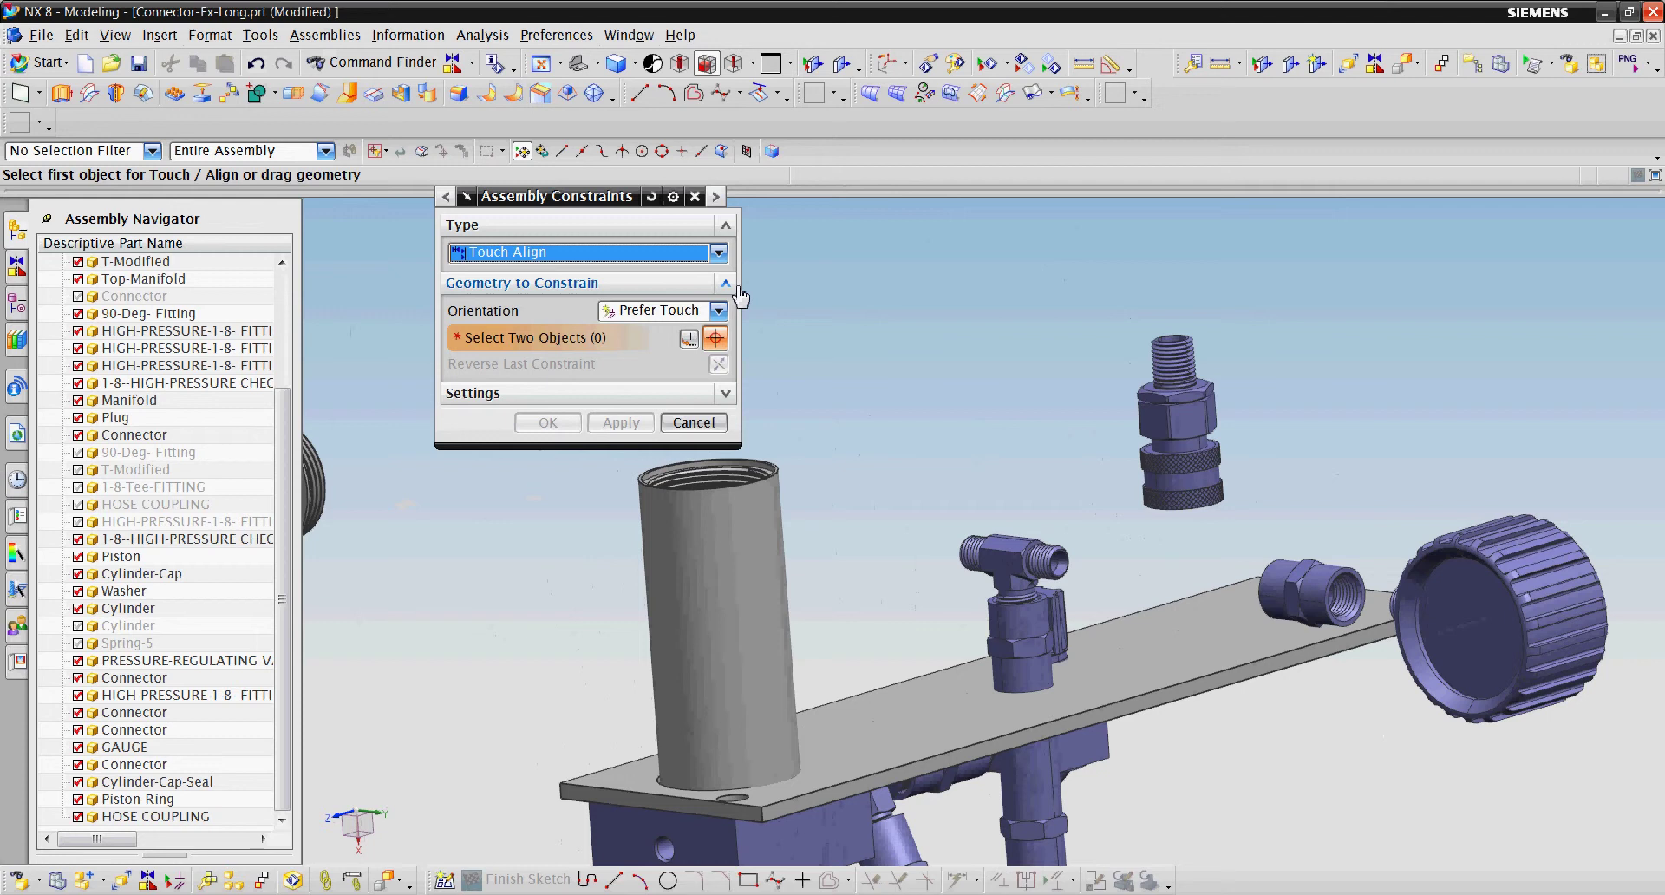
scroll(985, 476, "down", 6)
scroll(922, 476, "up", 3)
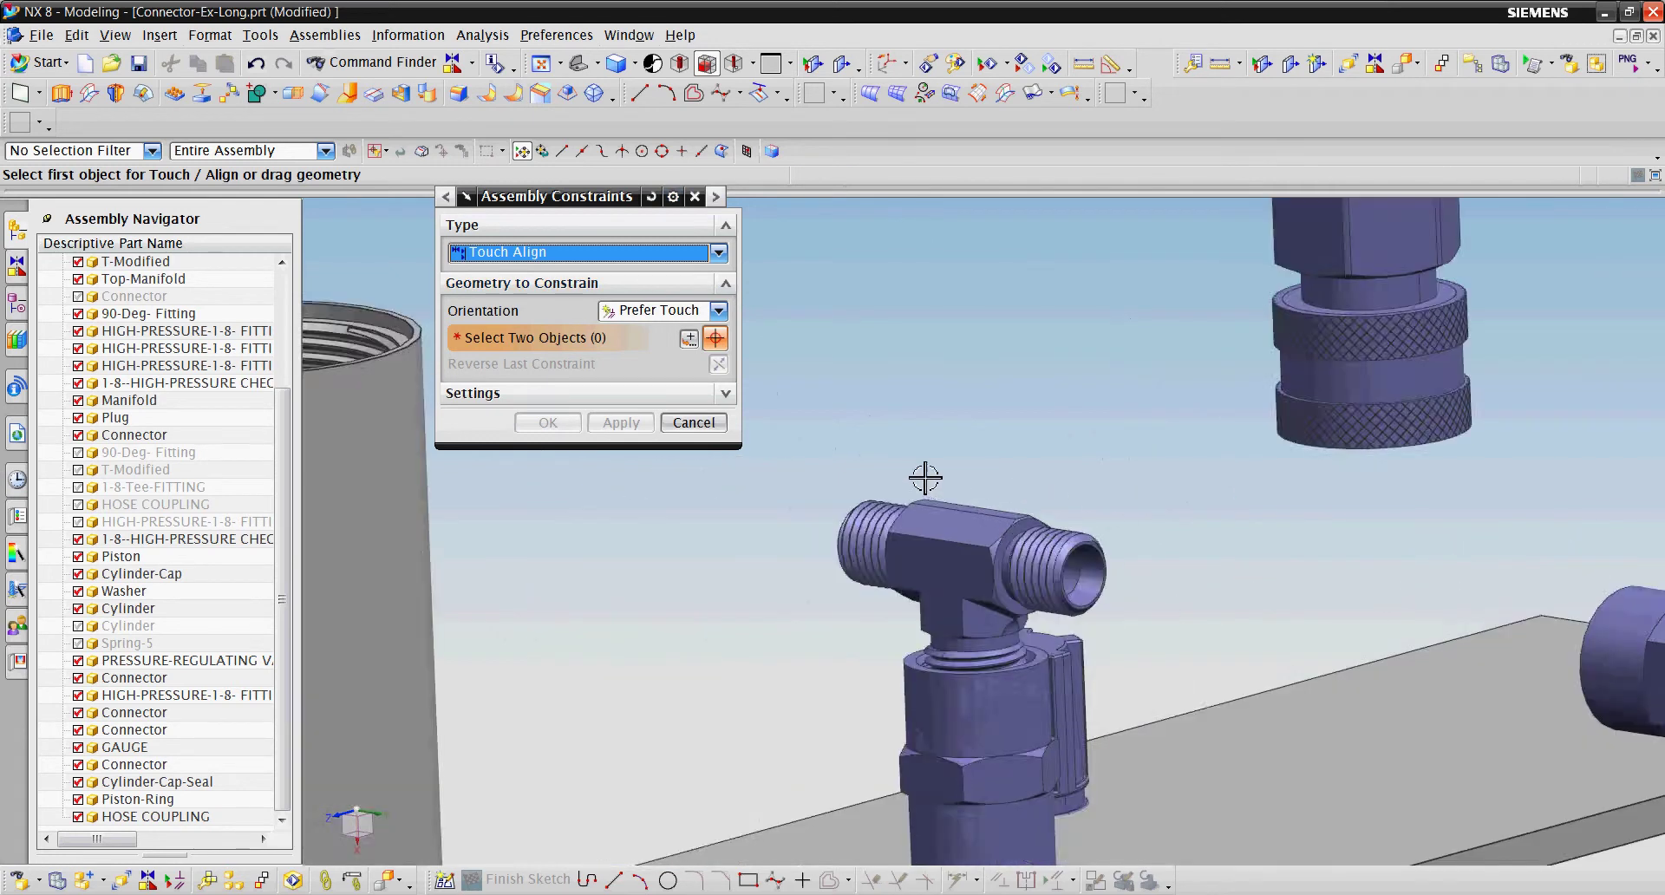
scroll(913, 472, "up", 2)
scroll(913, 473, "up", 3)
scroll(1179, 476, "down", 4)
middle_click_drag(1178, 476, 1297, 620)
scroll(1138, 562, "down", 5)
left_click(1139, 562)
Pick the gauge face as the second object, apply Touch Align, then cancel the dialog
scroll(1078, 462, "up", 3)
scroll(1089, 532, "up", 2)
middle_click_drag(1089, 533, 1214, 485)
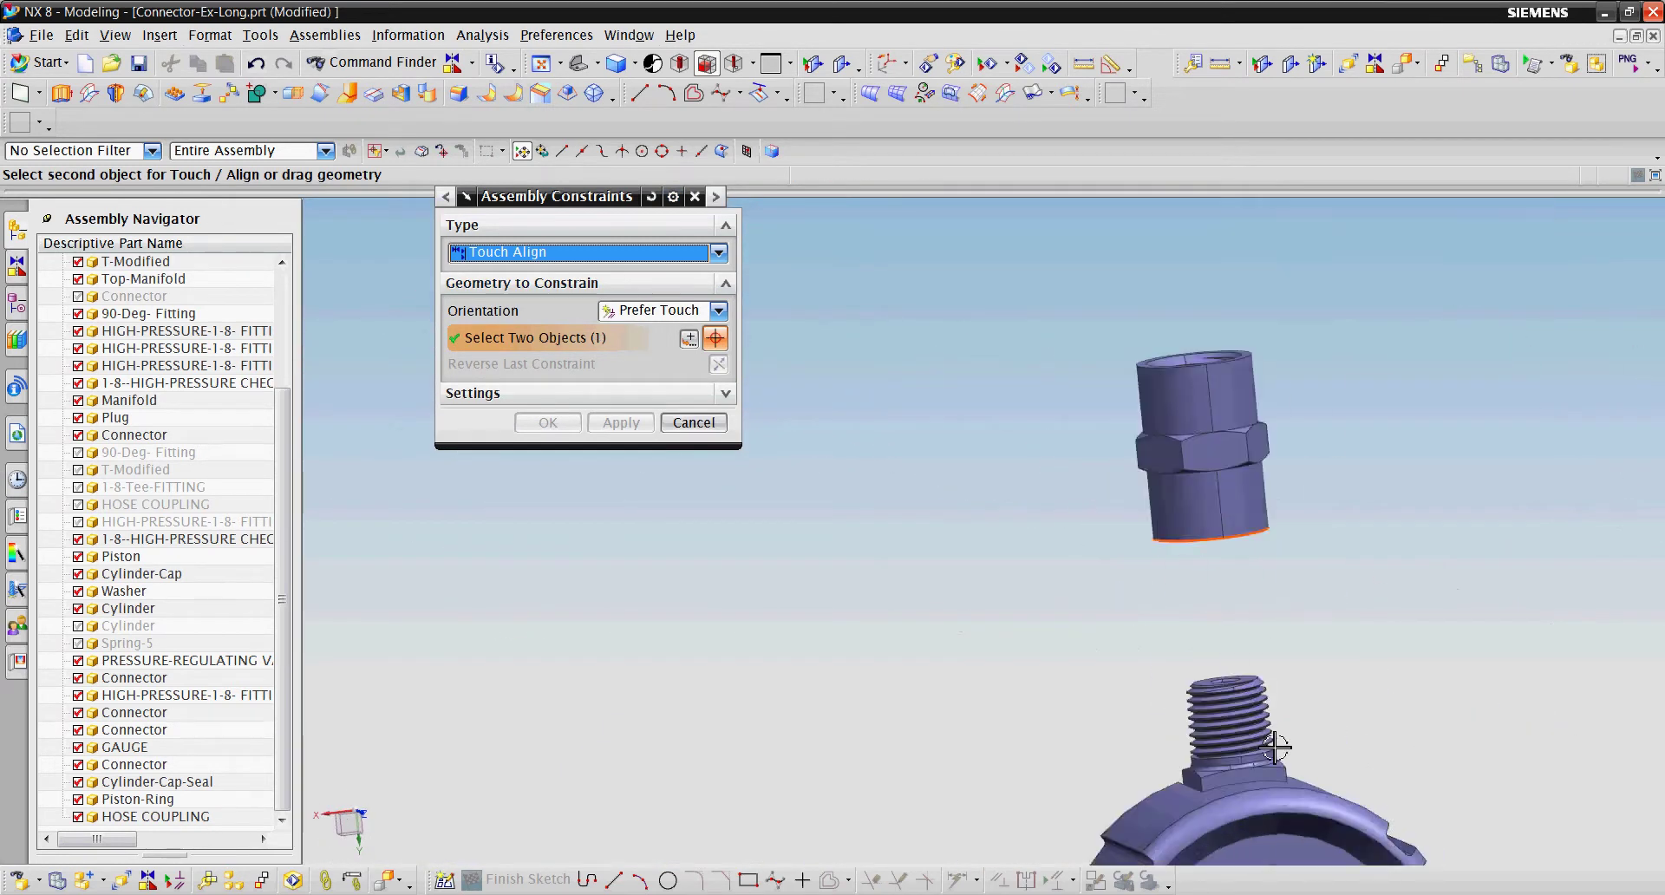
scroll(1438, 619, "down", 6)
scroll(1438, 619, "up", 3)
scroll(1119, 563, "down", 3)
left_click(1118, 562)
scroll(1040, 607, "up", 3)
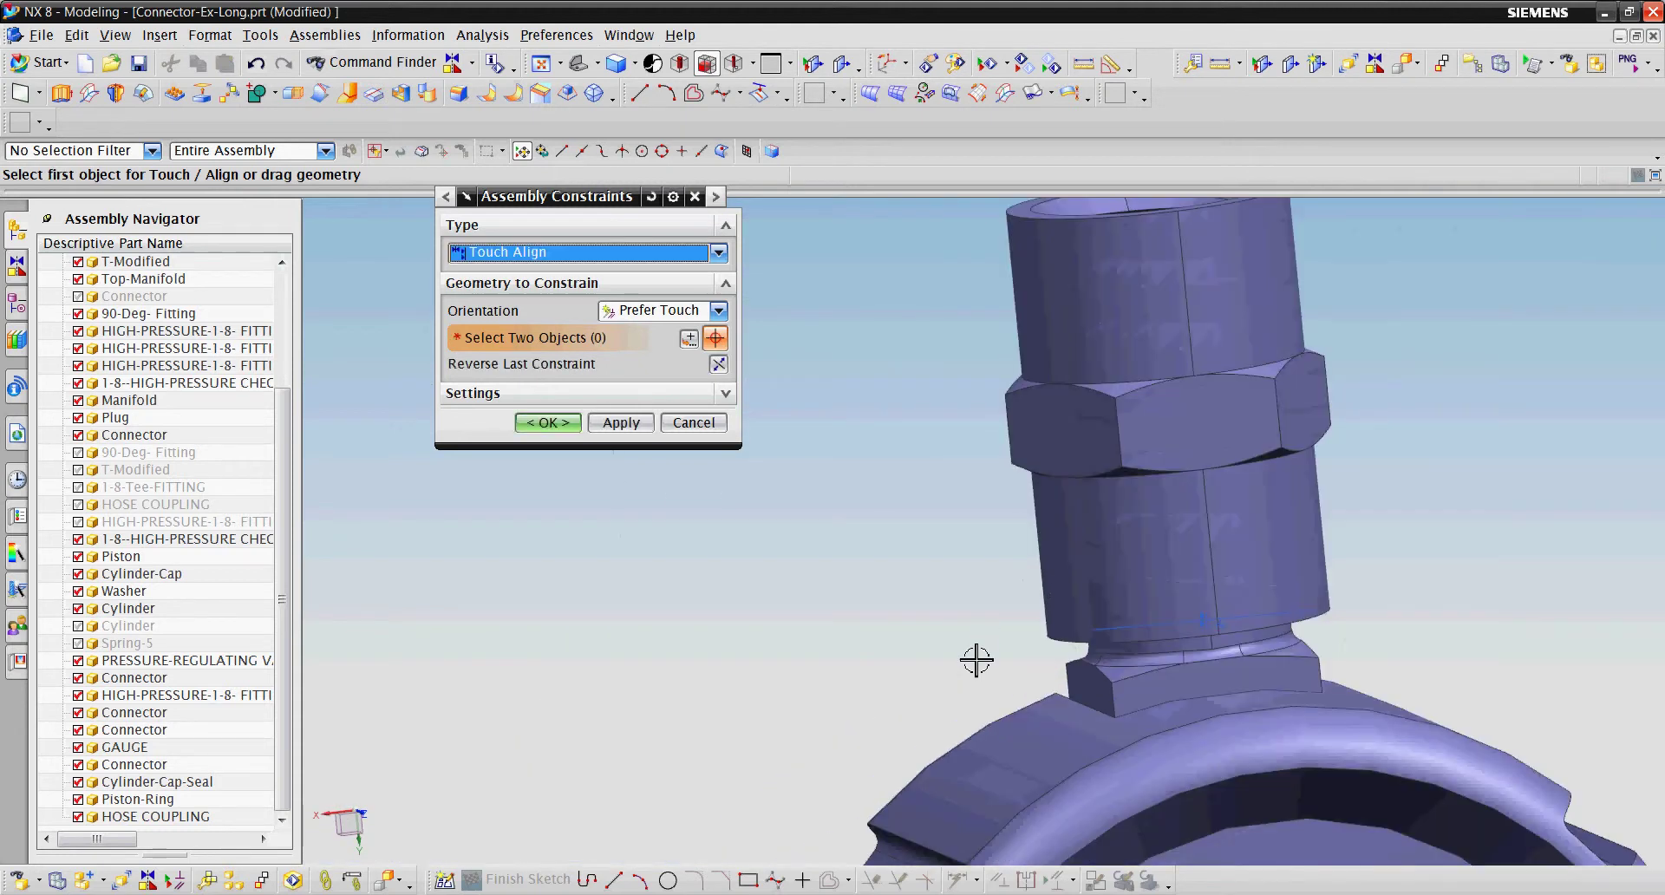
scroll(975, 659, "up", 2)
left_click(621, 422)
scroll(884, 587, "up", 3)
mouse_move(1107, 539)
middle_mouse_down()
mouse_move(943, 660)
mouse_move(933, 459)
middle_mouse_up()
scroll(1041, 434, "down", 3)
scroll(1164, 402, "down", 2)
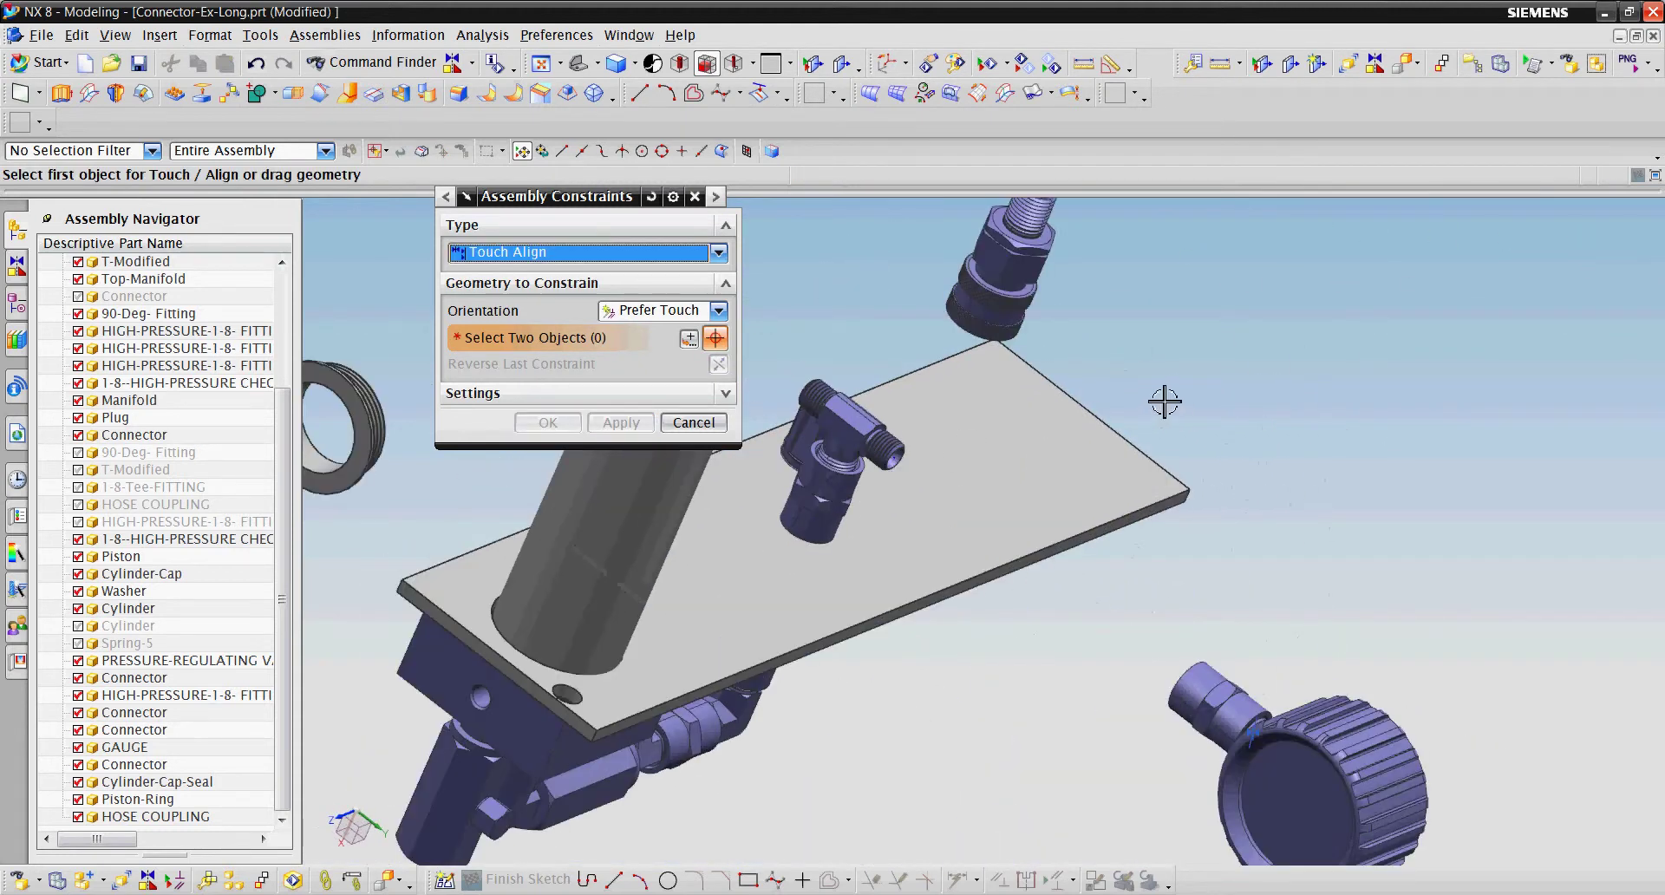
left_click(693, 423)
left_click(324, 34)
Set up a Distance constraint between the tee fitting's face and the connector edge
left_click(599, 127)
left_click(572, 251)
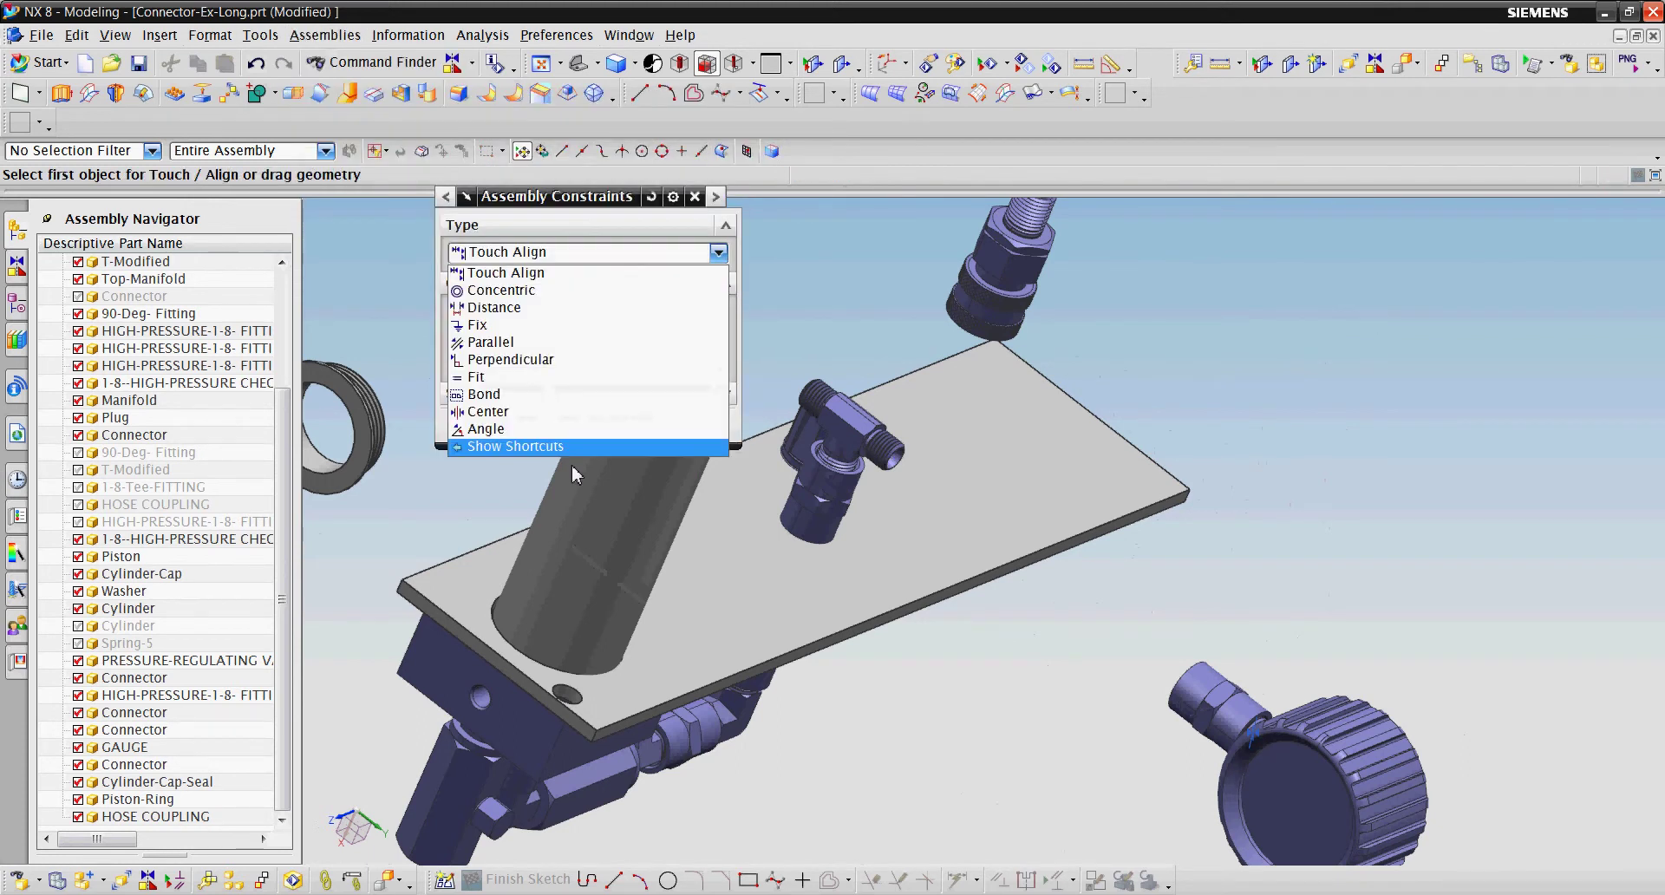
left_click(494, 307)
scroll(954, 521, "down", 5)
left_click(964, 382)
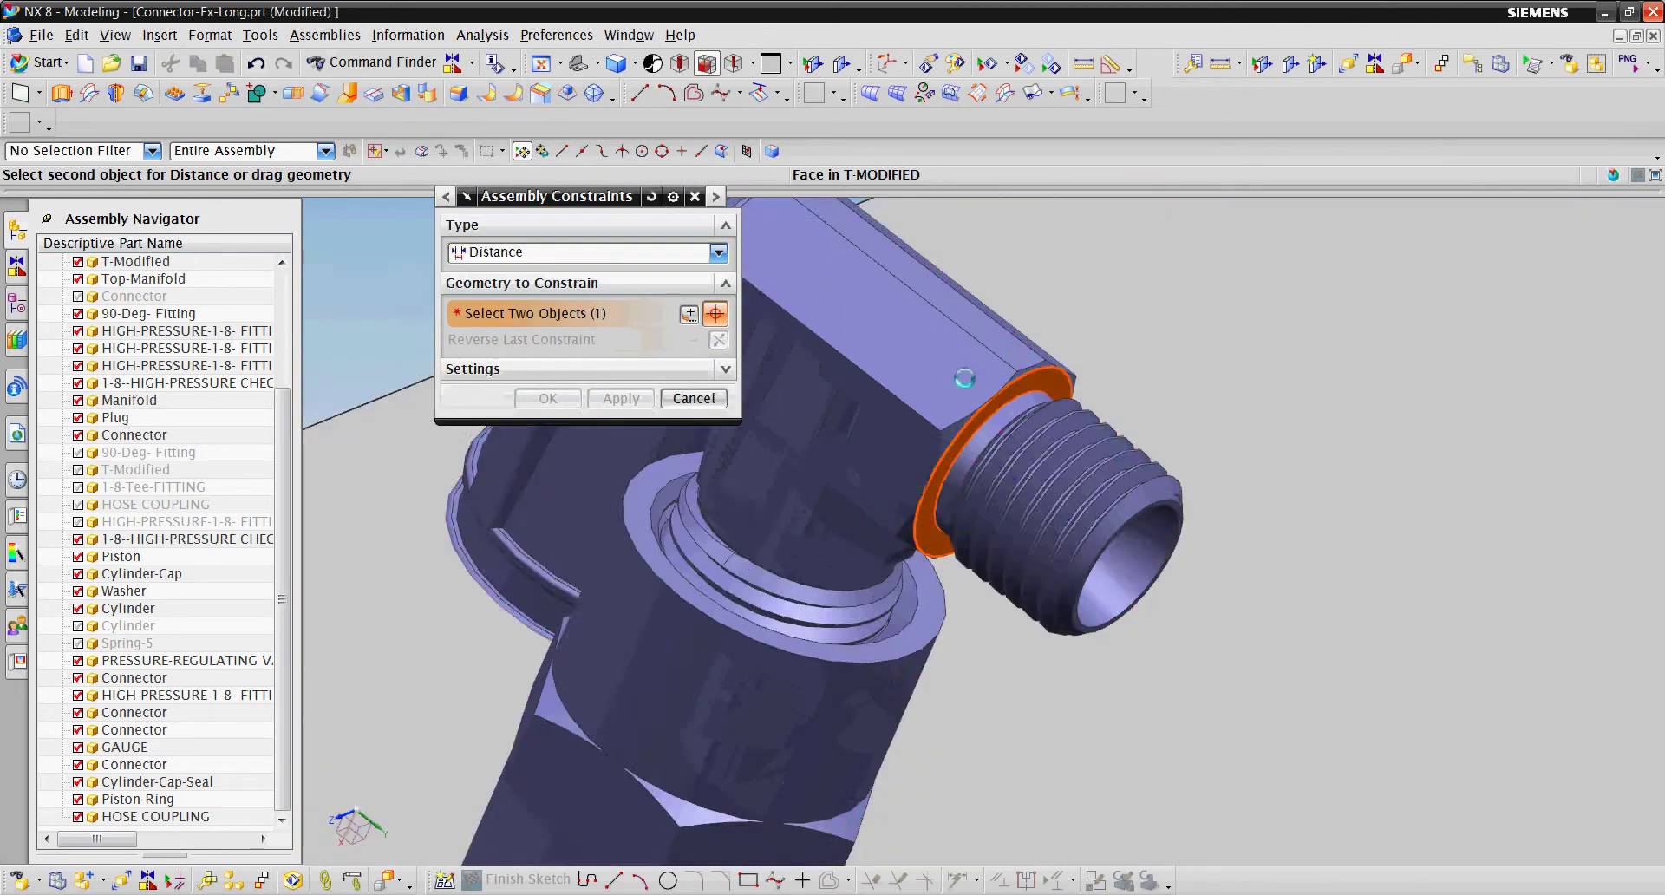
scroll(964, 379, "up", 5)
scroll(1097, 501, "down", 4)
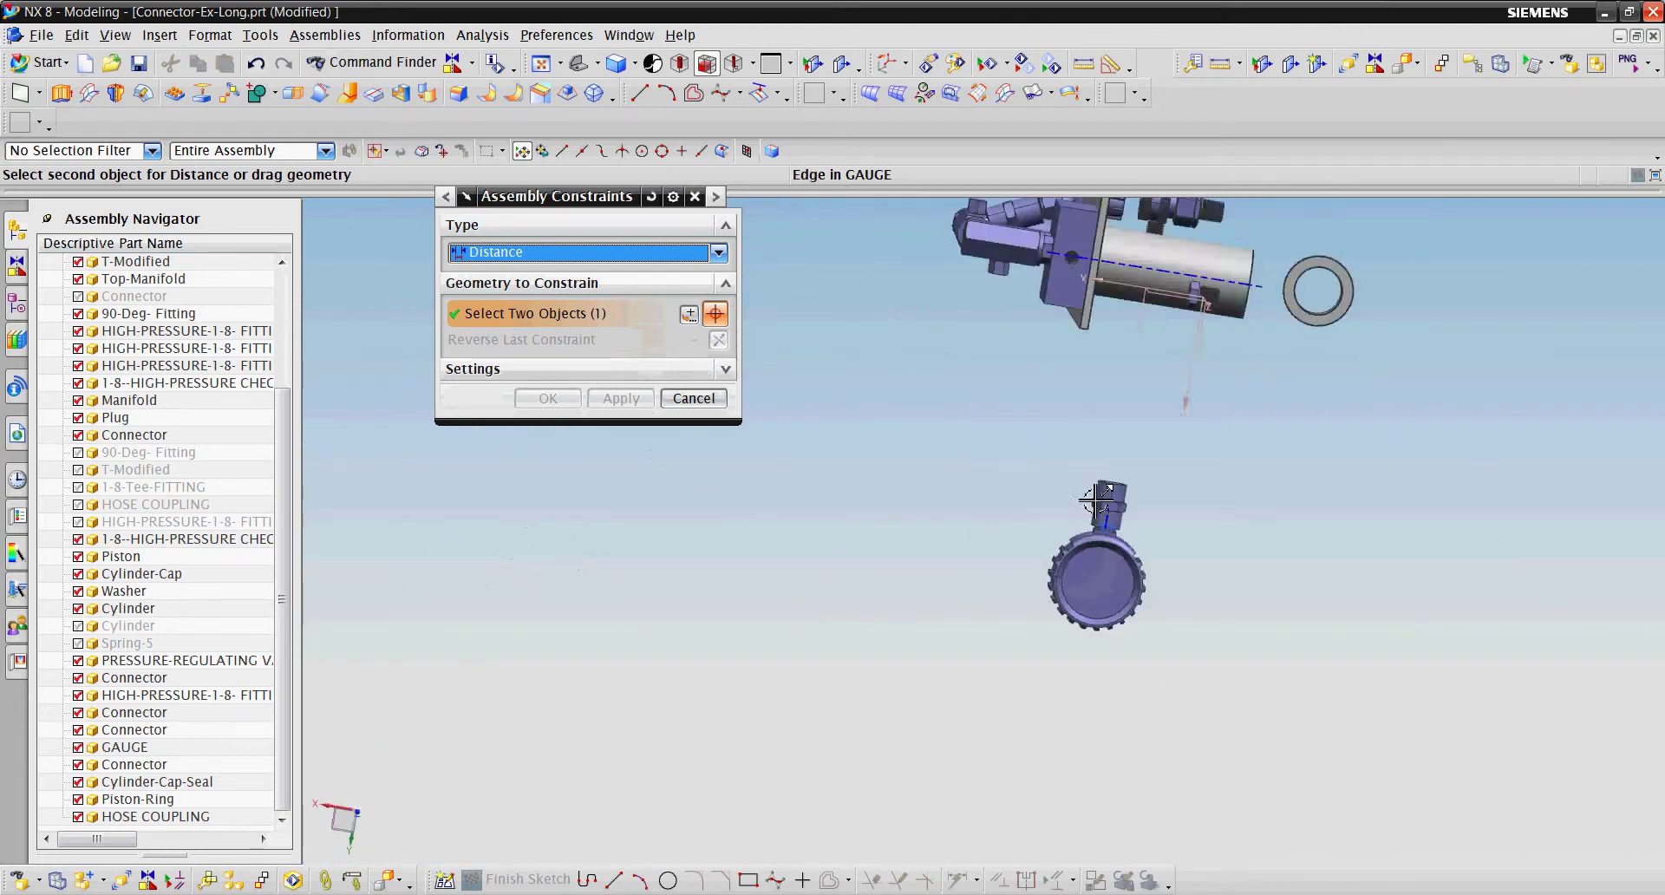
scroll(1097, 501, "down", 3)
scroll(1077, 538, "down", 2)
left_click(1078, 556)
scroll(1078, 557, "up", 5)
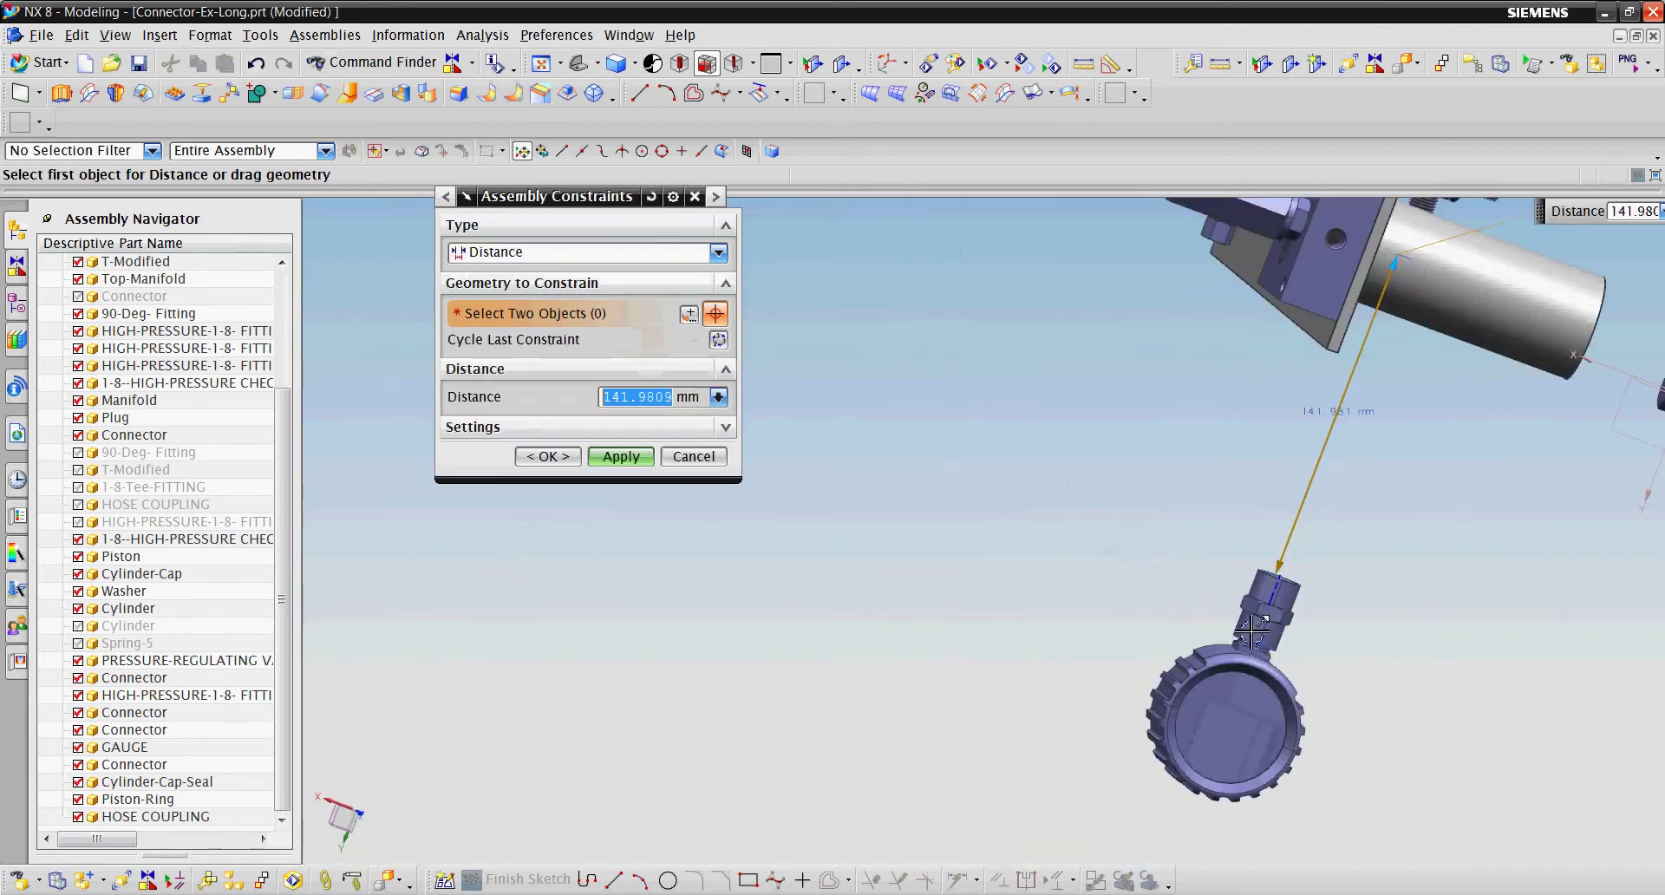
scroll(1058, 555, "up", 1)
middle_click_drag(1058, 555, 1022, 730)
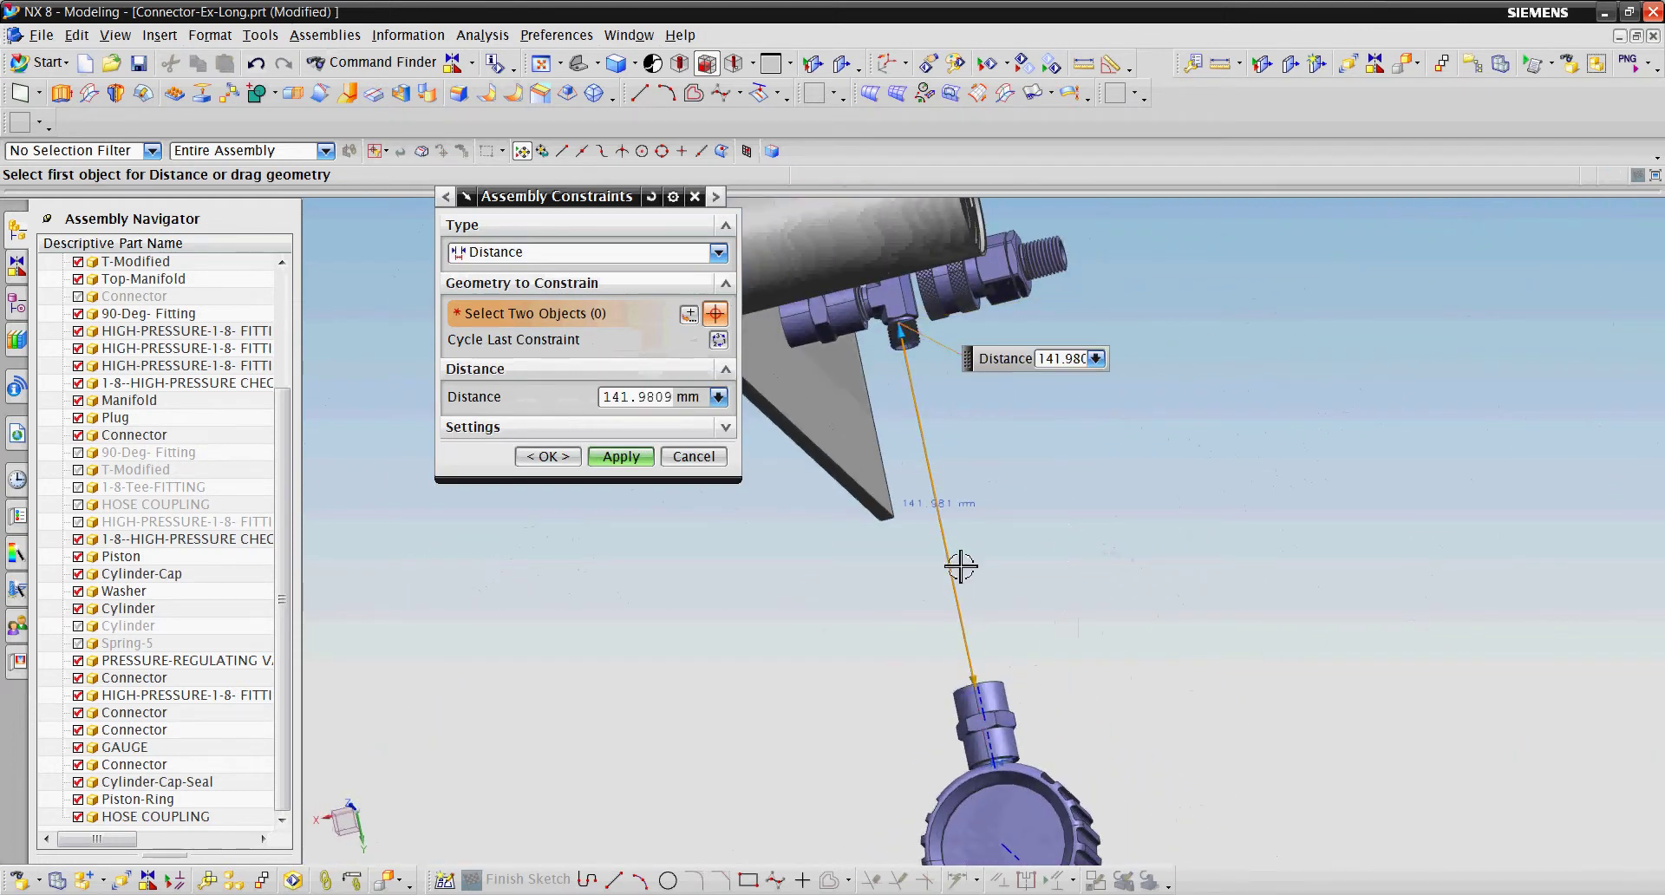
Enter distances of 32, then 10.5, and finally 4.5 mm for the connector
type("532")
key("Return")
scroll(1244, 654, "down", 2)
scroll(999, 514, "down", 2)
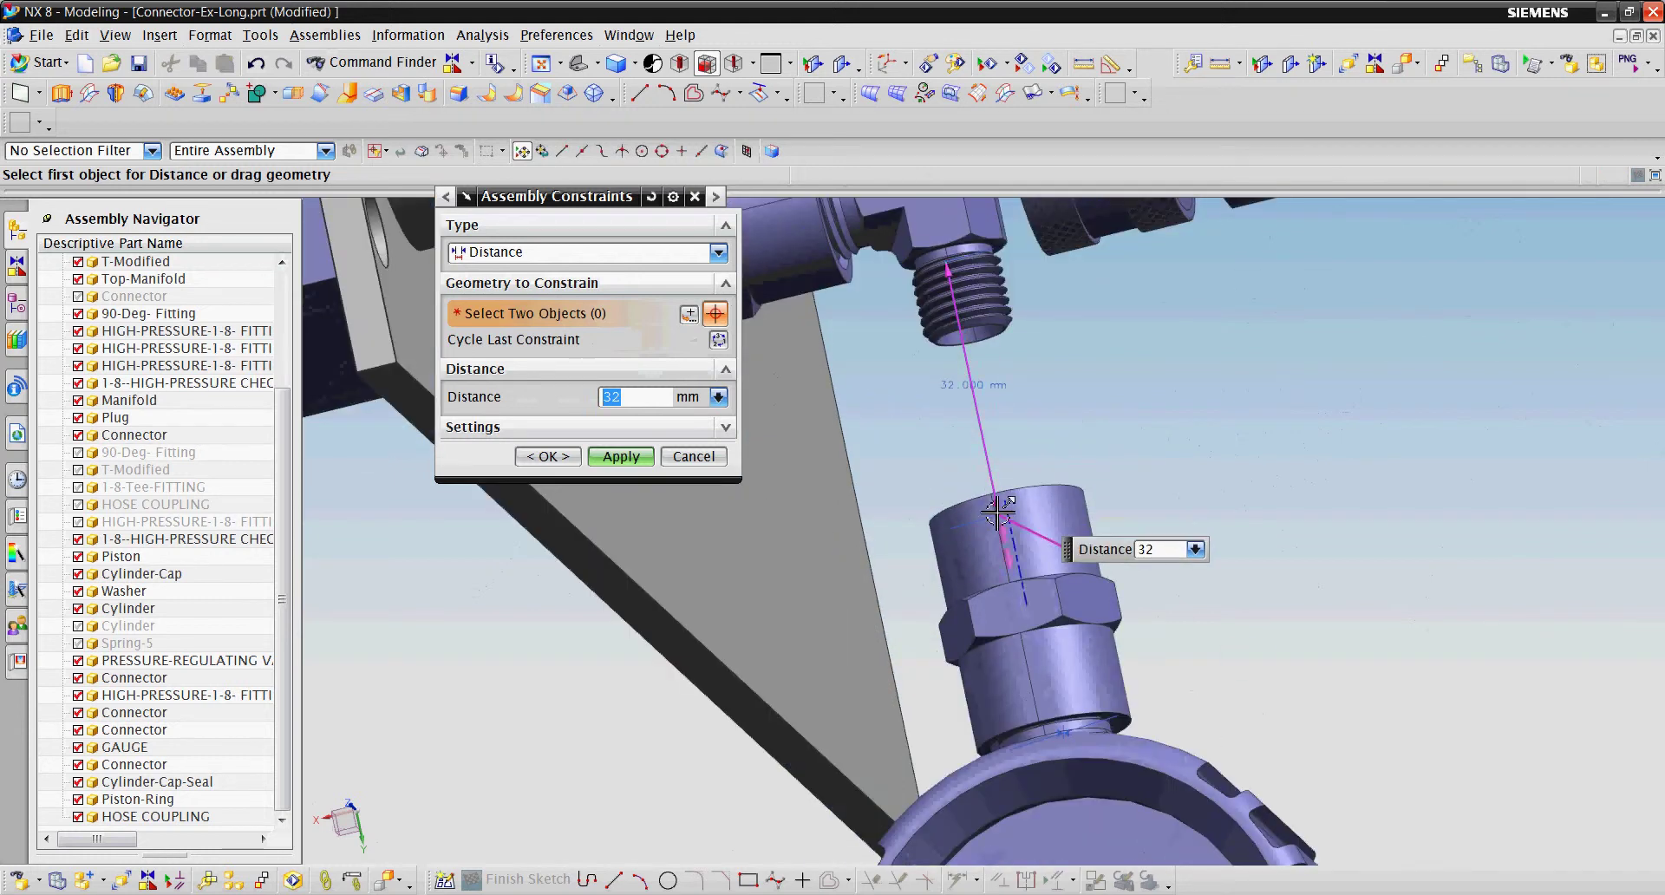
key("Return")
type("10.5")
key("Return")
scroll(1122, 501, "down", 2)
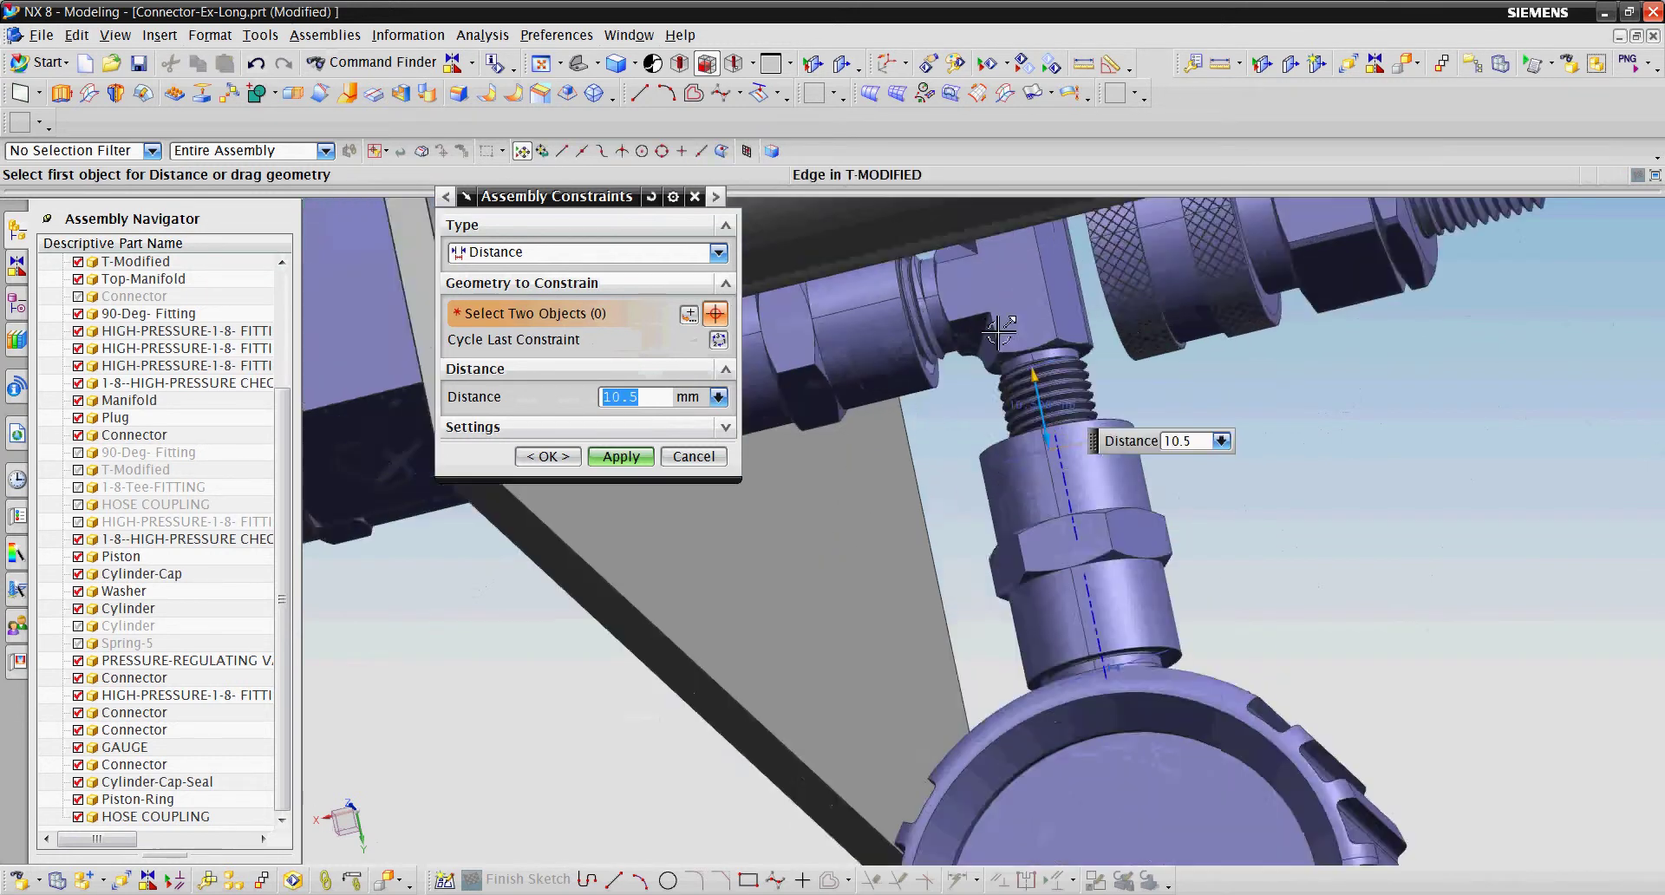
scroll(1073, 523, "down", 2)
type("4.5")
key("Return")
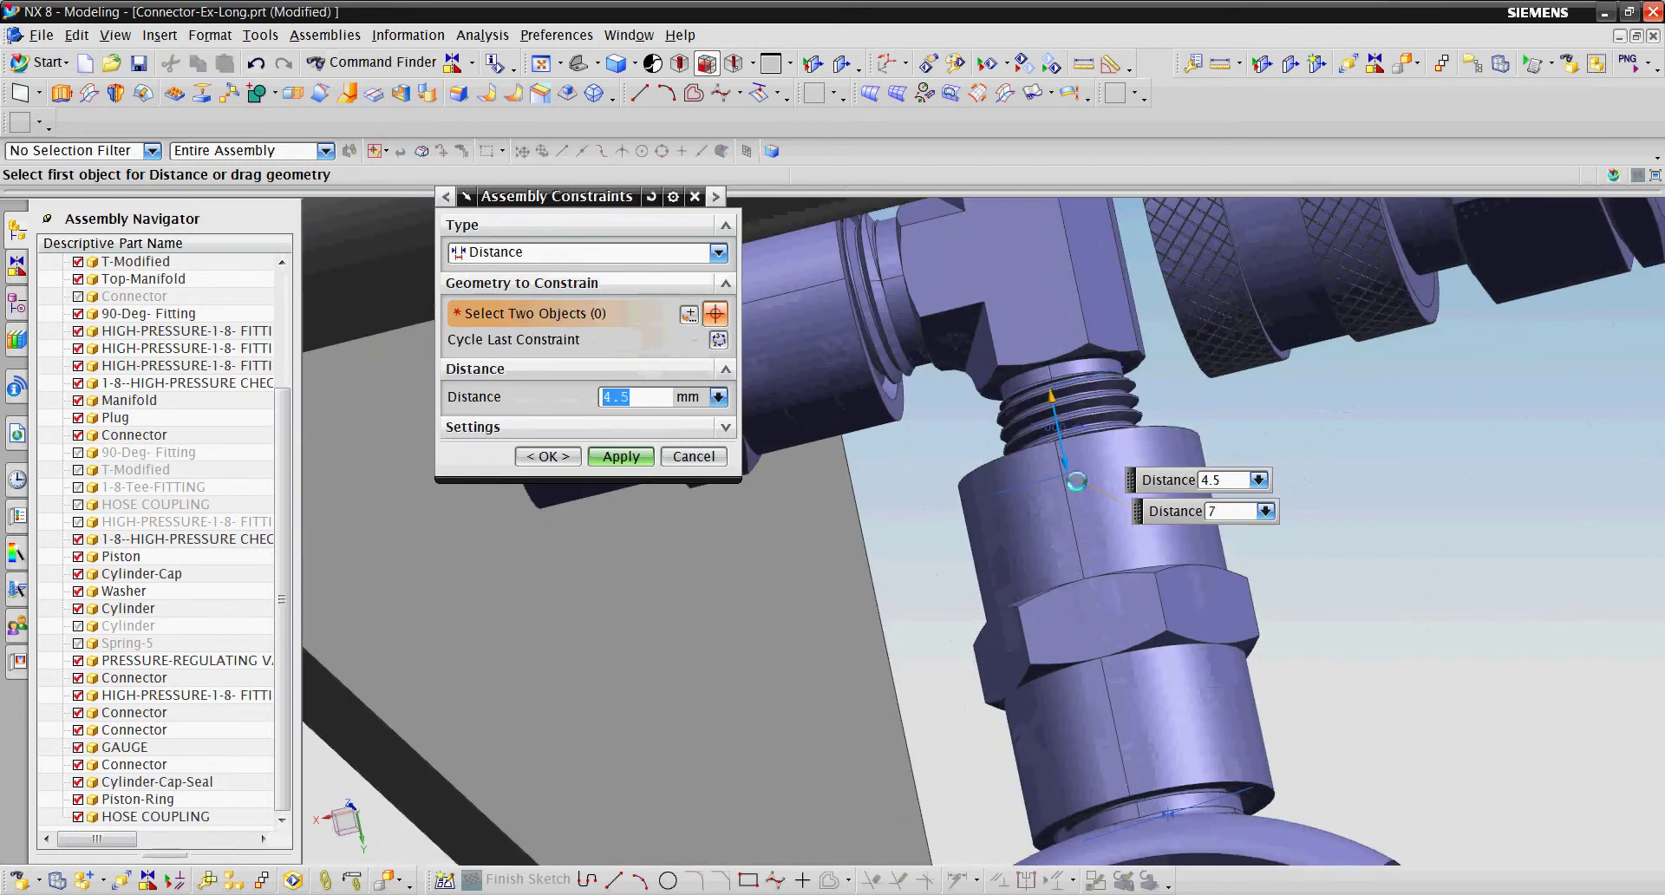
scroll(1350, 569, "up", 3)
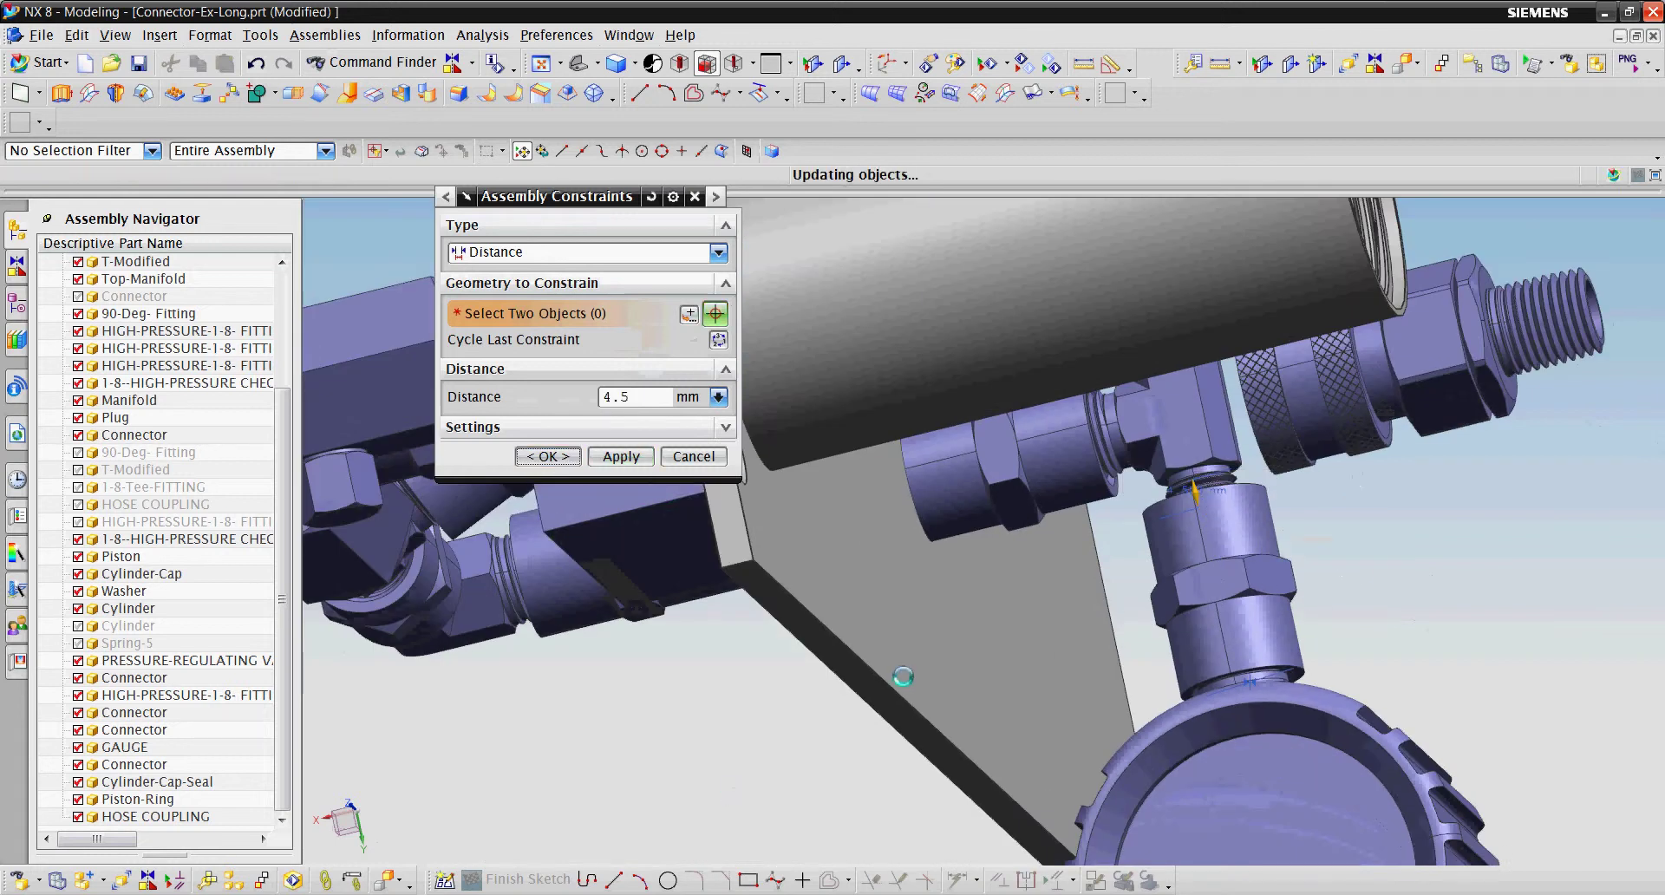
scroll(903, 675, "up", 3)
mouse_move(902, 558)
middle_mouse_down()
mouse_move(1141, 450)
mouse_move(1108, 547)
middle_mouse_up()
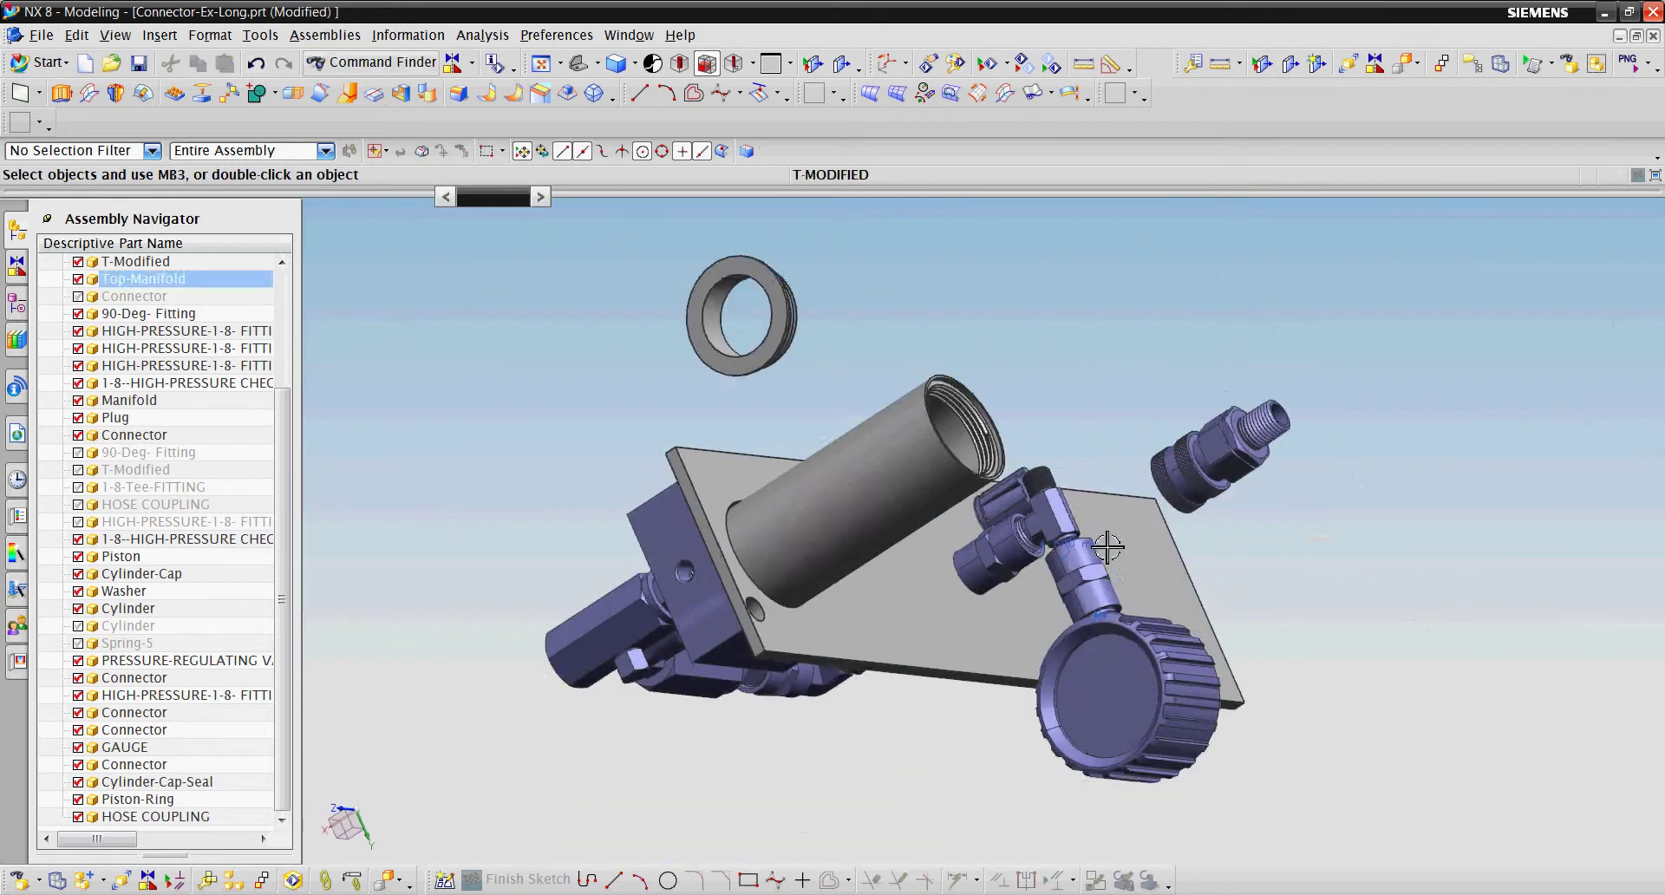
Select the lower Connector and the Washer in the Assembly Navigator to review them
scroll(1107, 548, "down", 1)
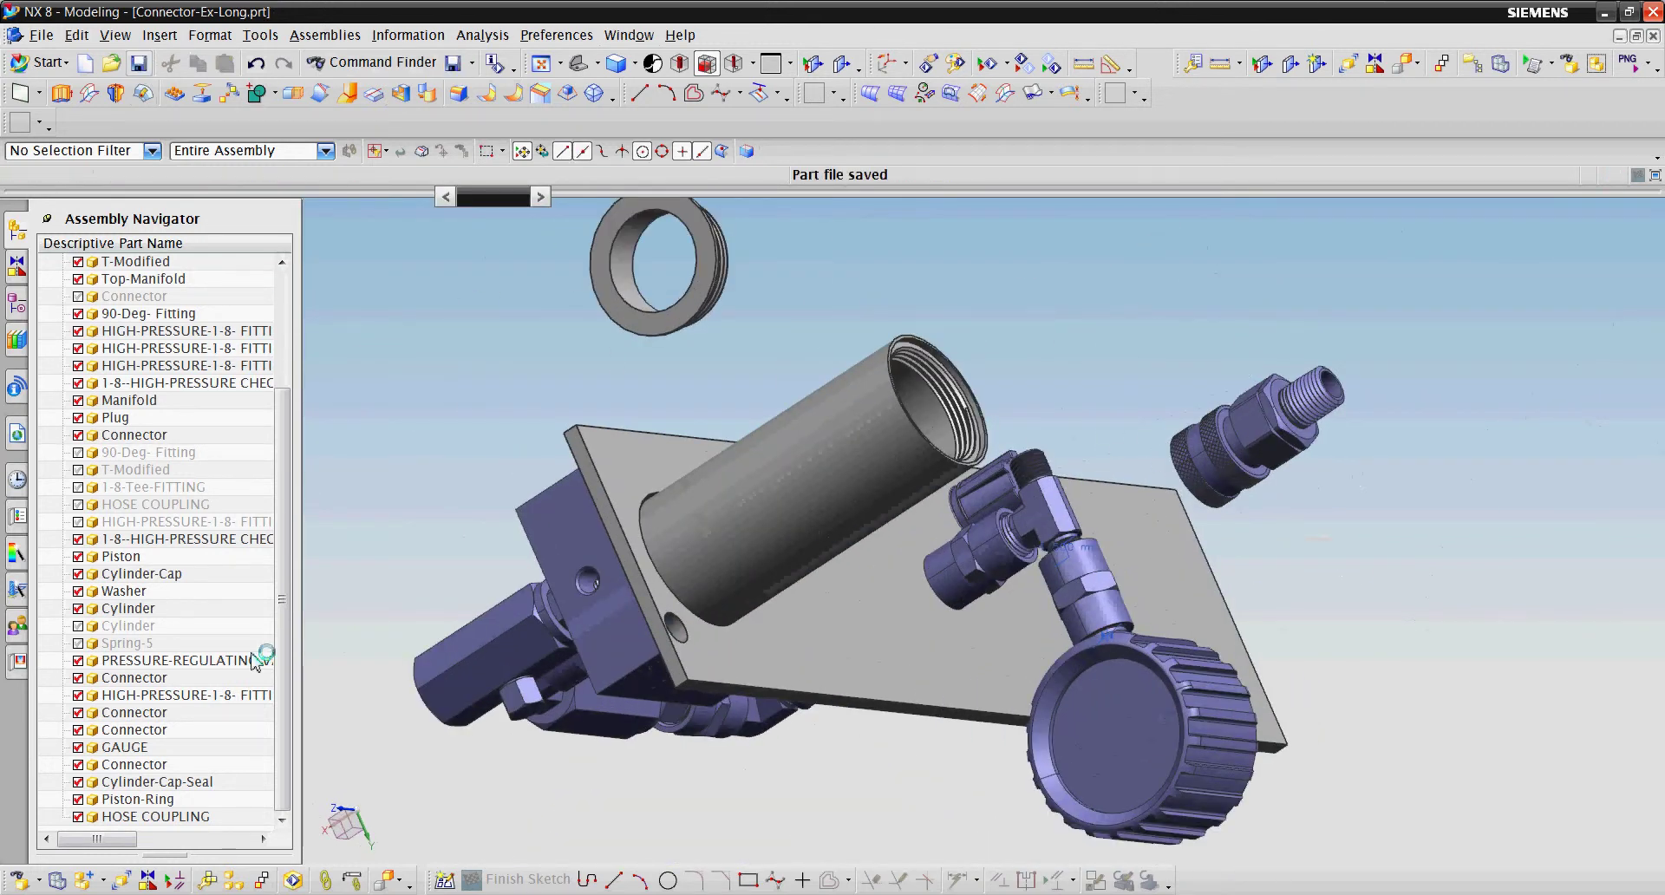
scroll(997, 590, "up", 3)
scroll(893, 616, "up", 2)
scroll(883, 624, "up", 1)
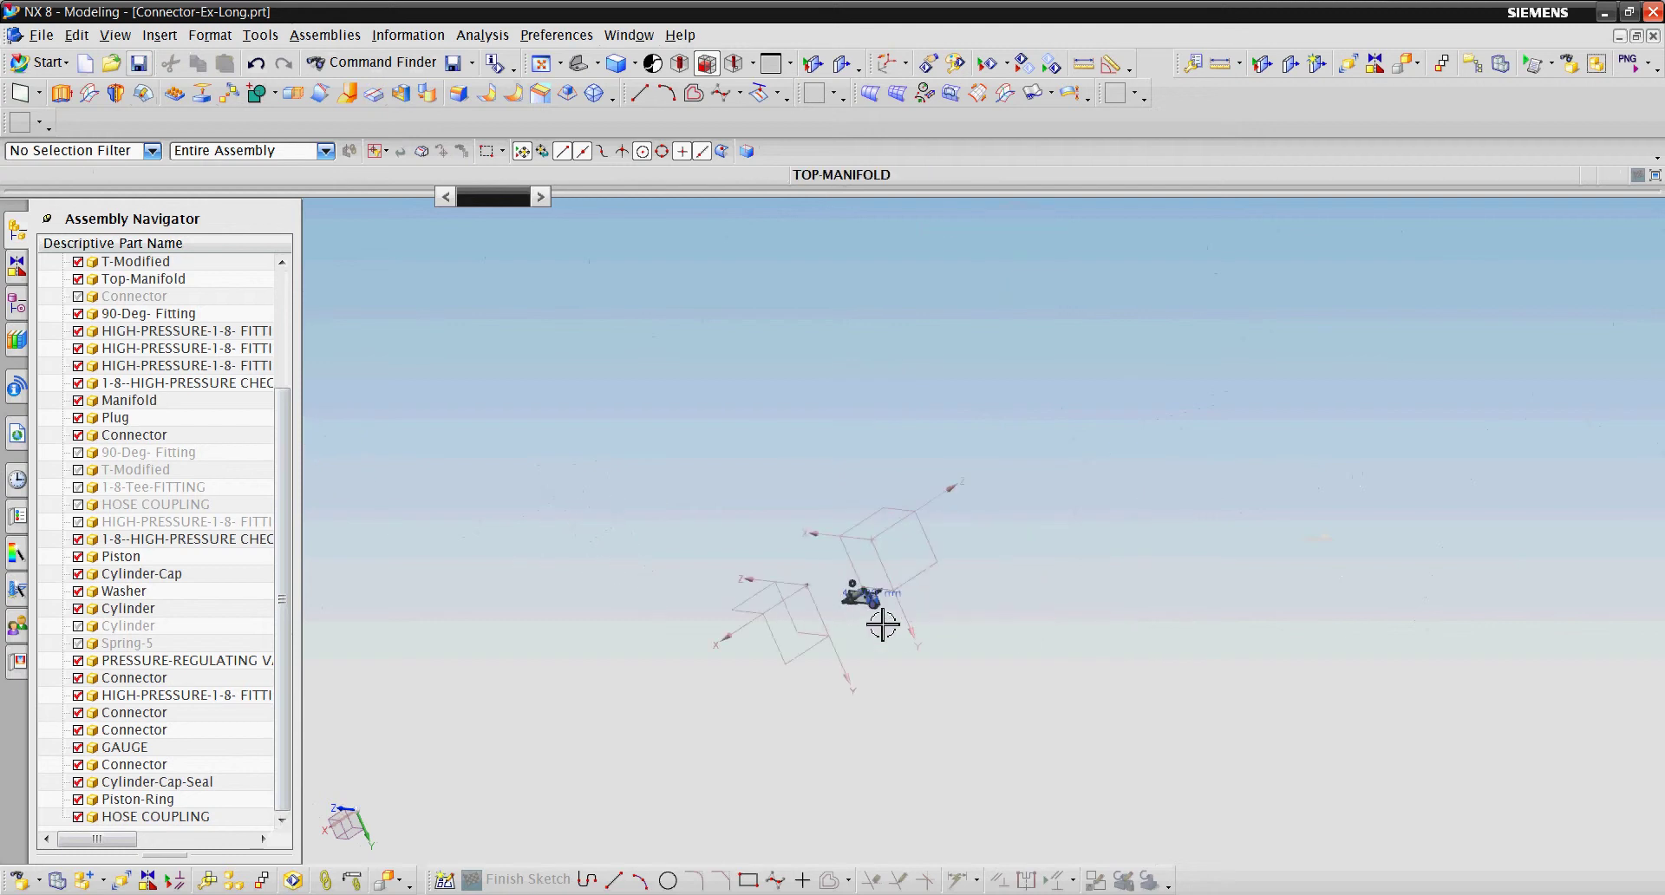
scroll(883, 624, "down", 8)
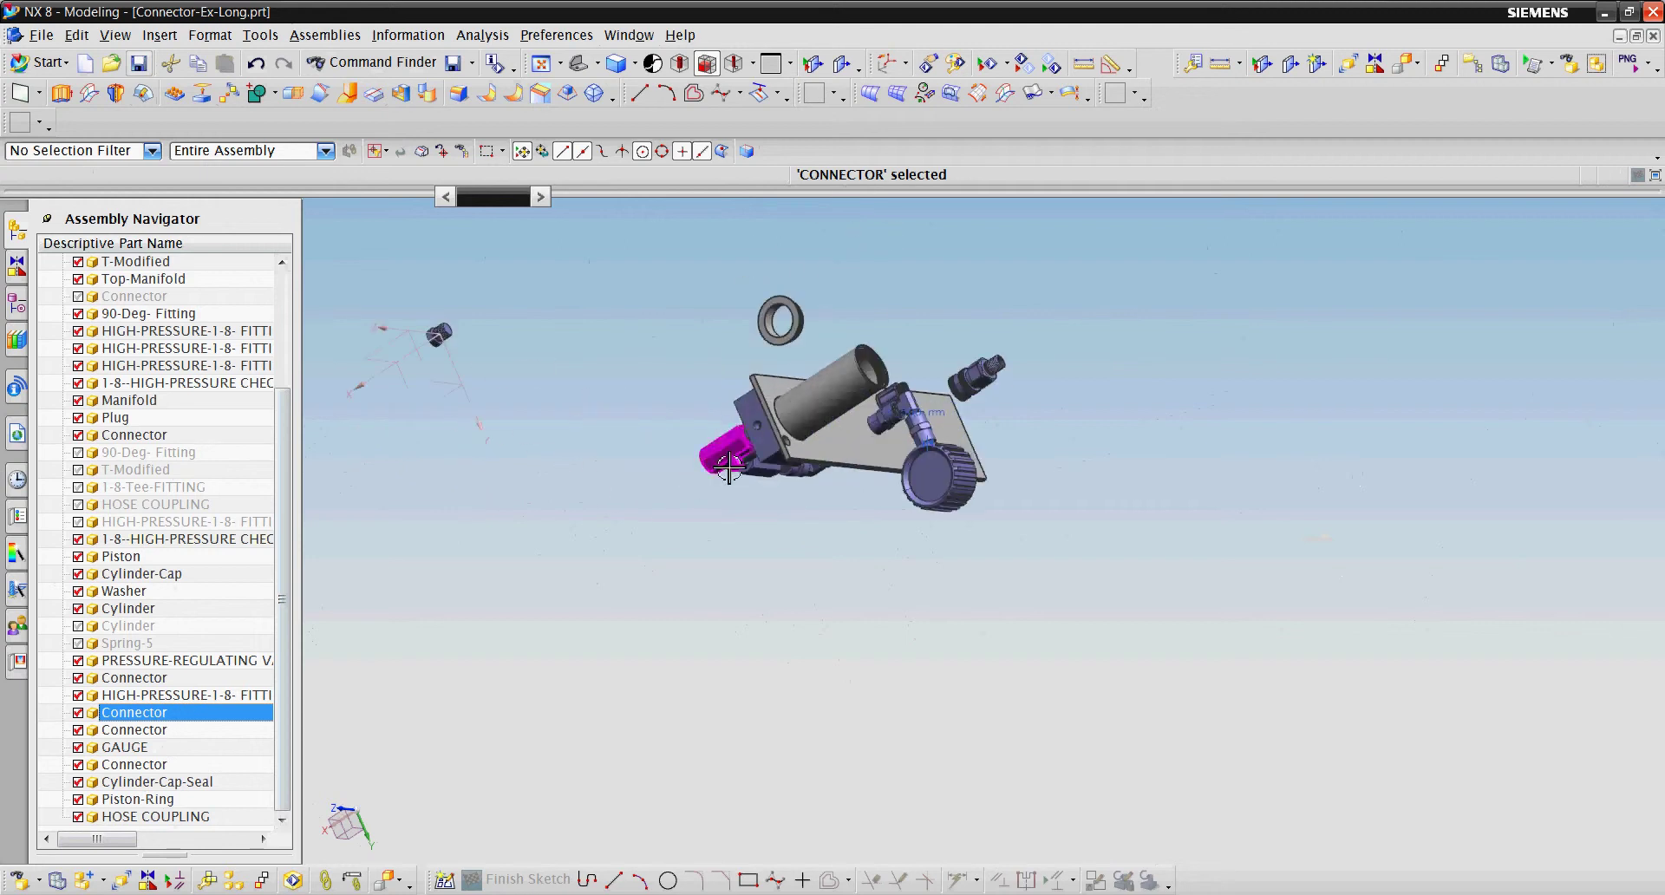
left_click(146, 730)
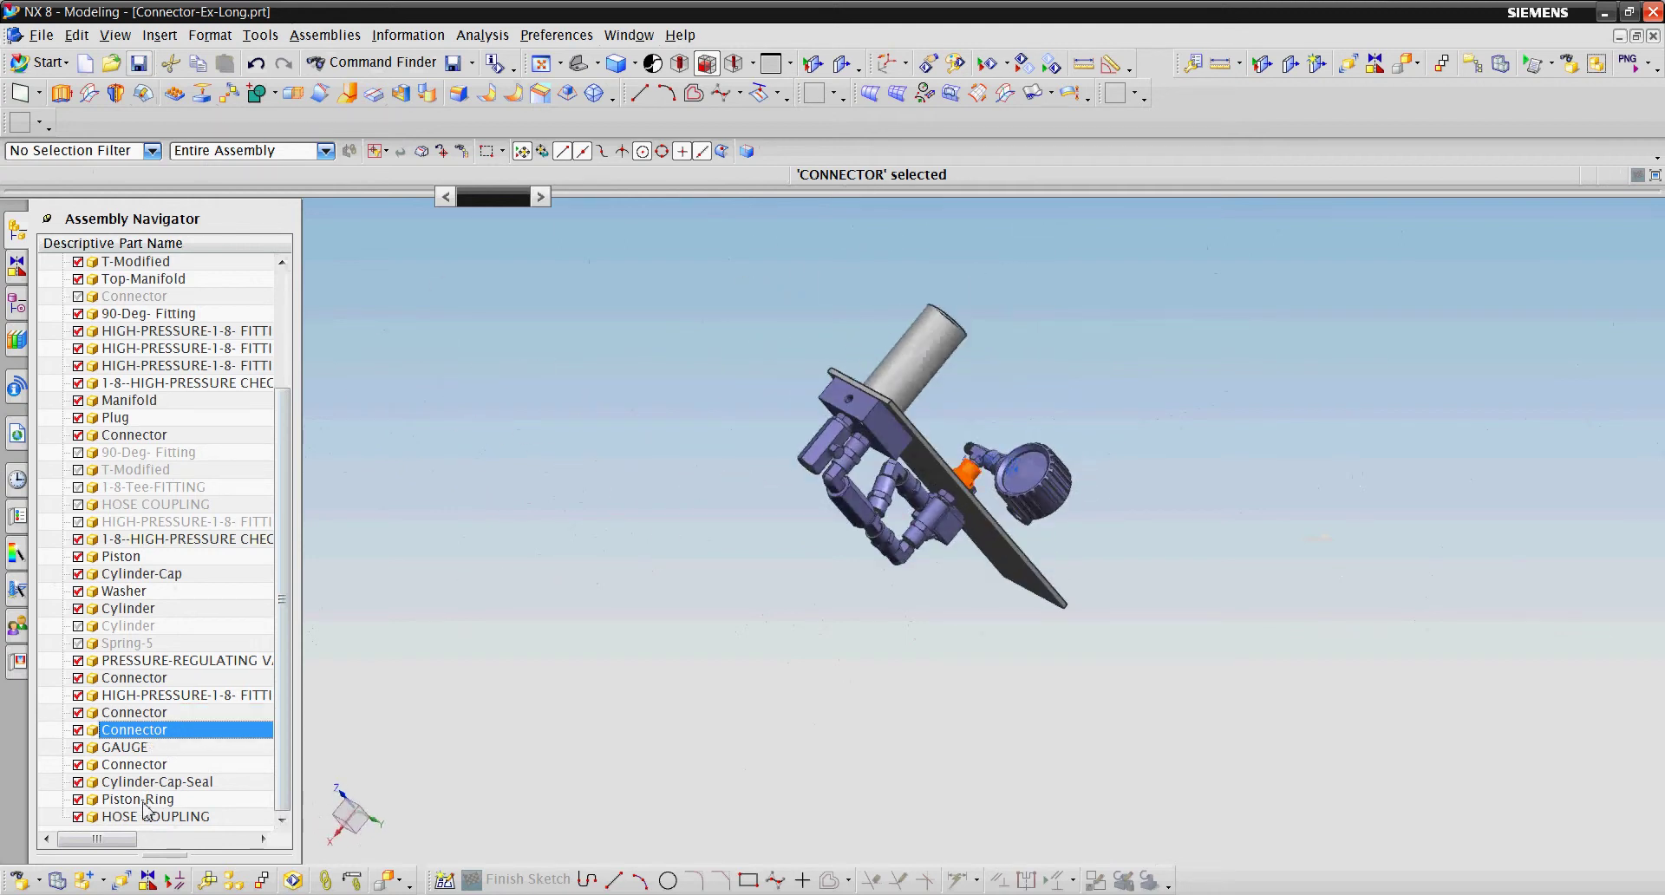
left_click(147, 591)
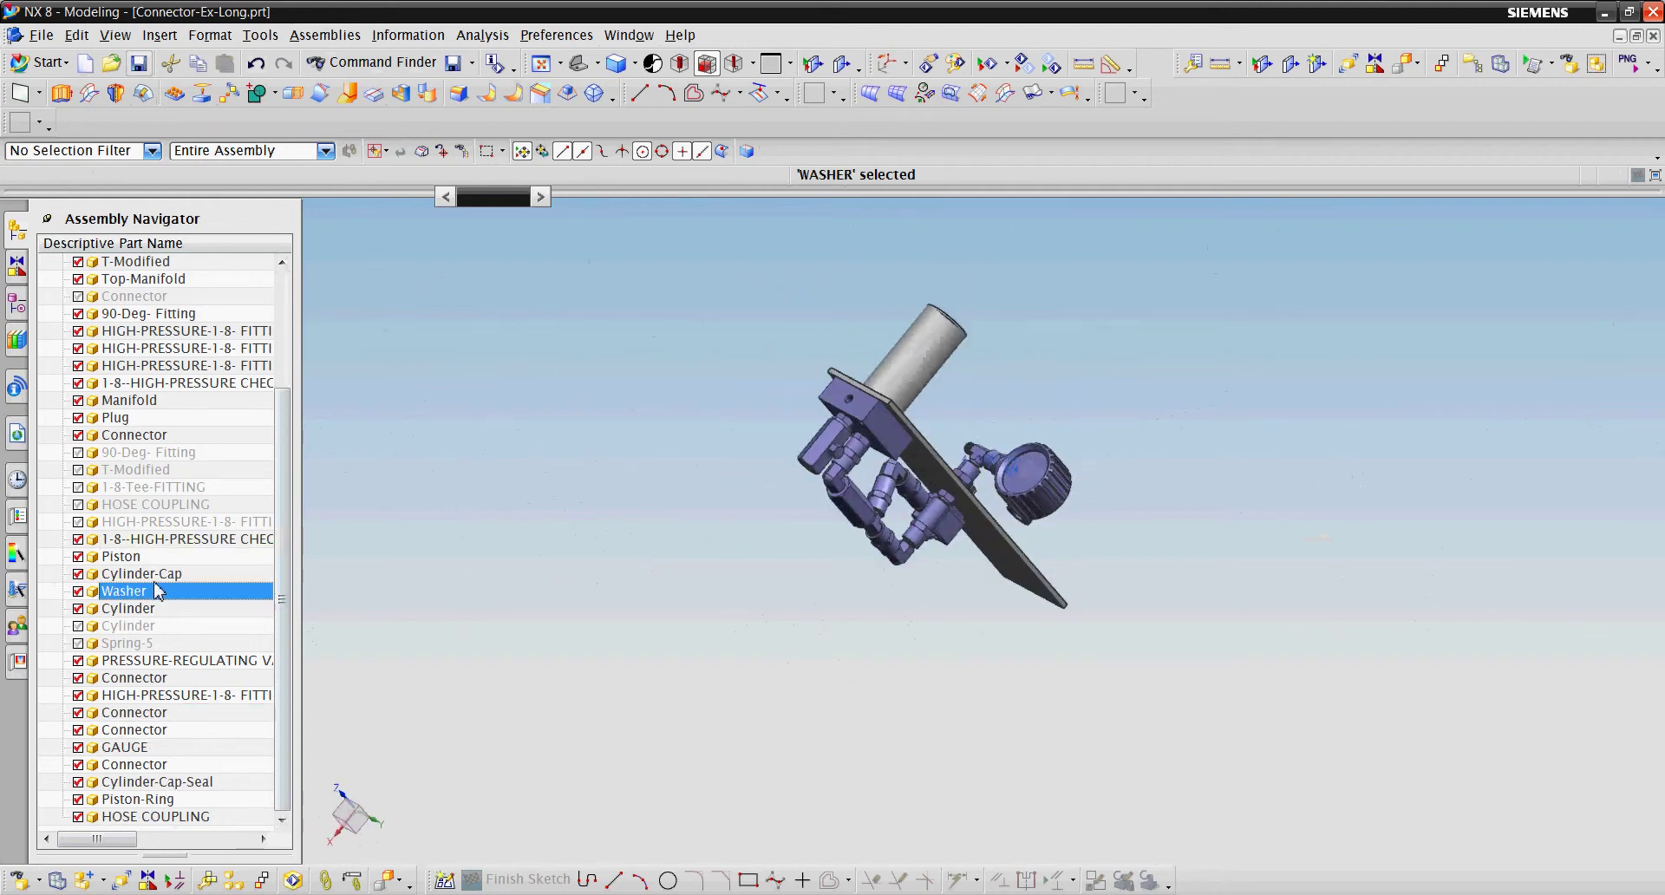
middle_click_drag(1036, 478, 1029, 450)
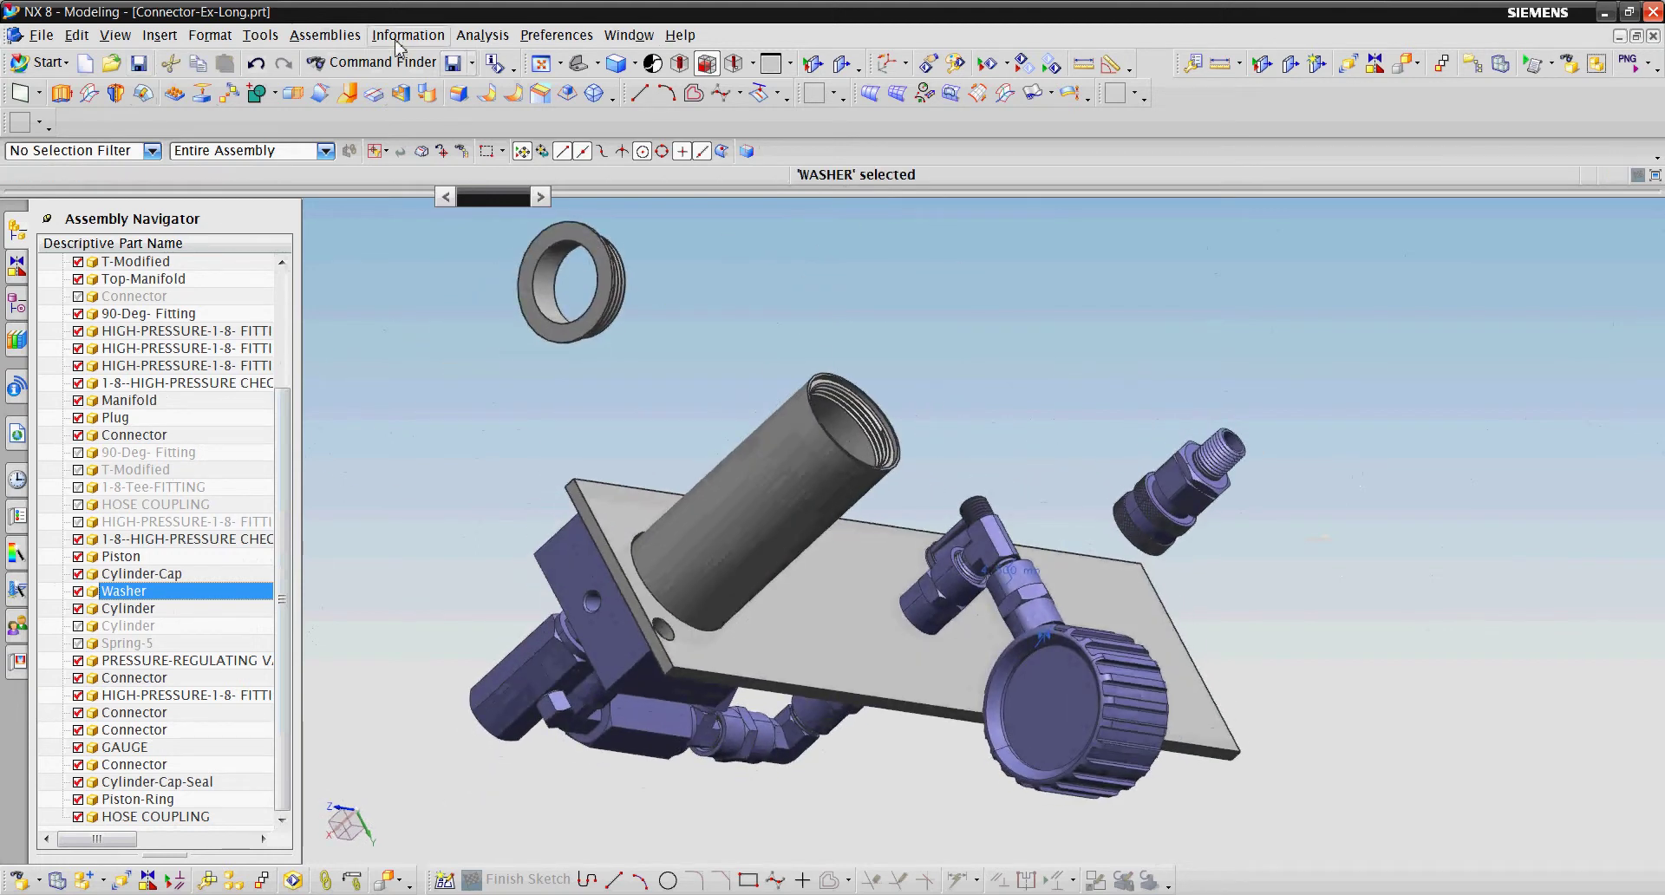
Pick the hose coupling and a second fitting, then discard the resulting Distance constraint
left_click(325, 34)
left_click(538, 113)
scroll(1039, 438, "up", 3)
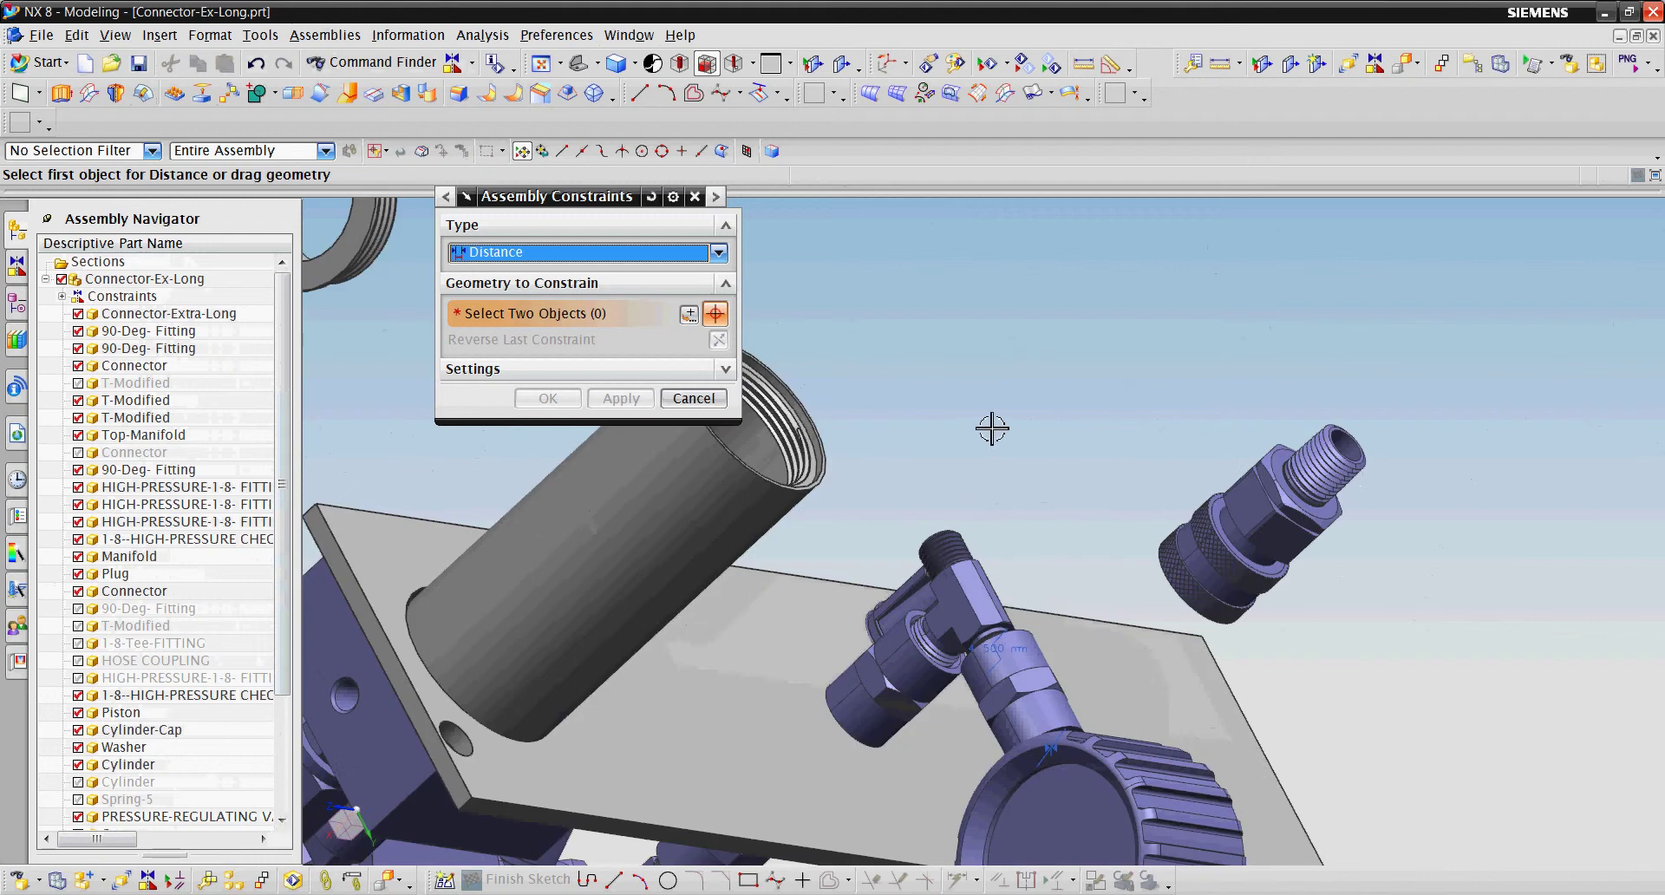
middle_click_drag(992, 429, 1143, 421)
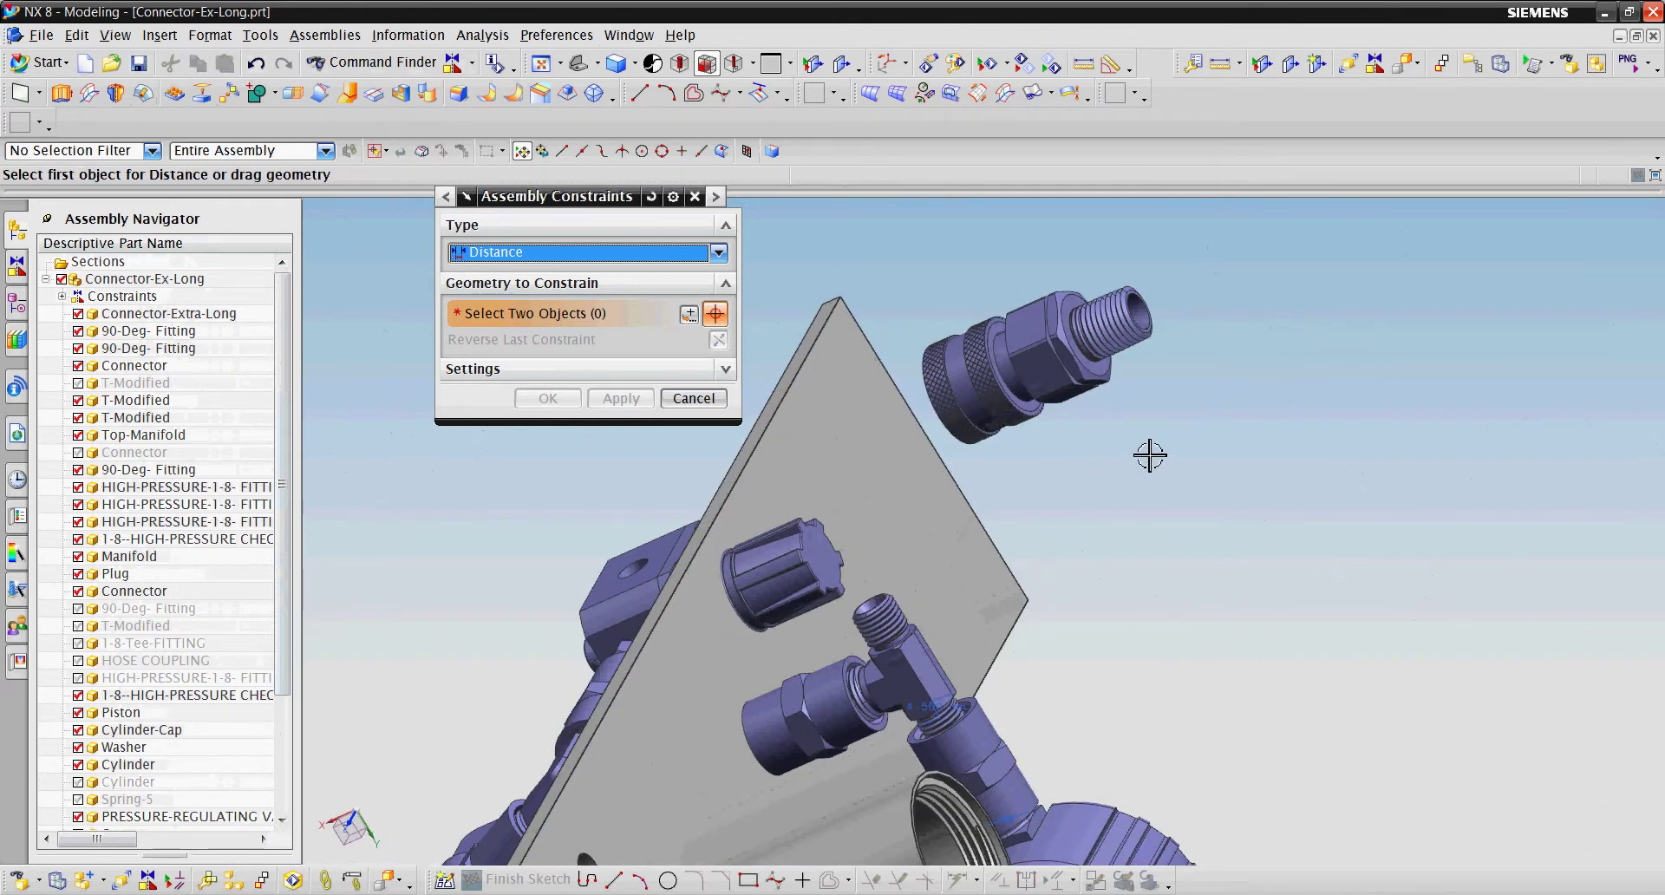
scroll(1177, 292, "up", 3)
left_click(1119, 332)
scroll(1118, 332, "down", 3)
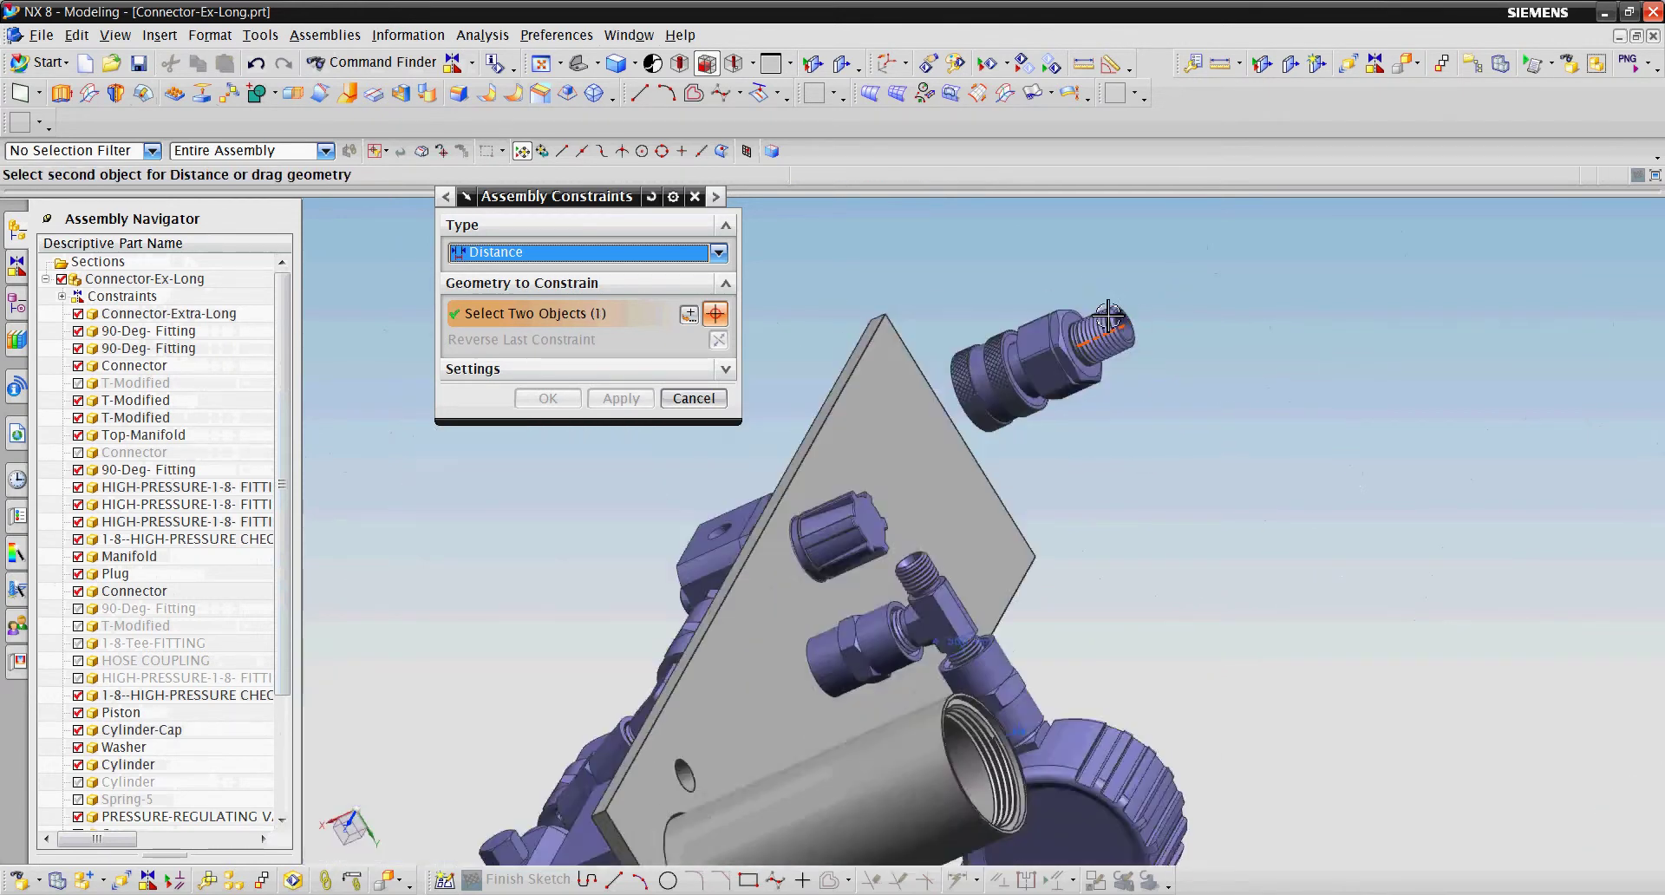
scroll(789, 614, "up", 3)
left_click(848, 618)
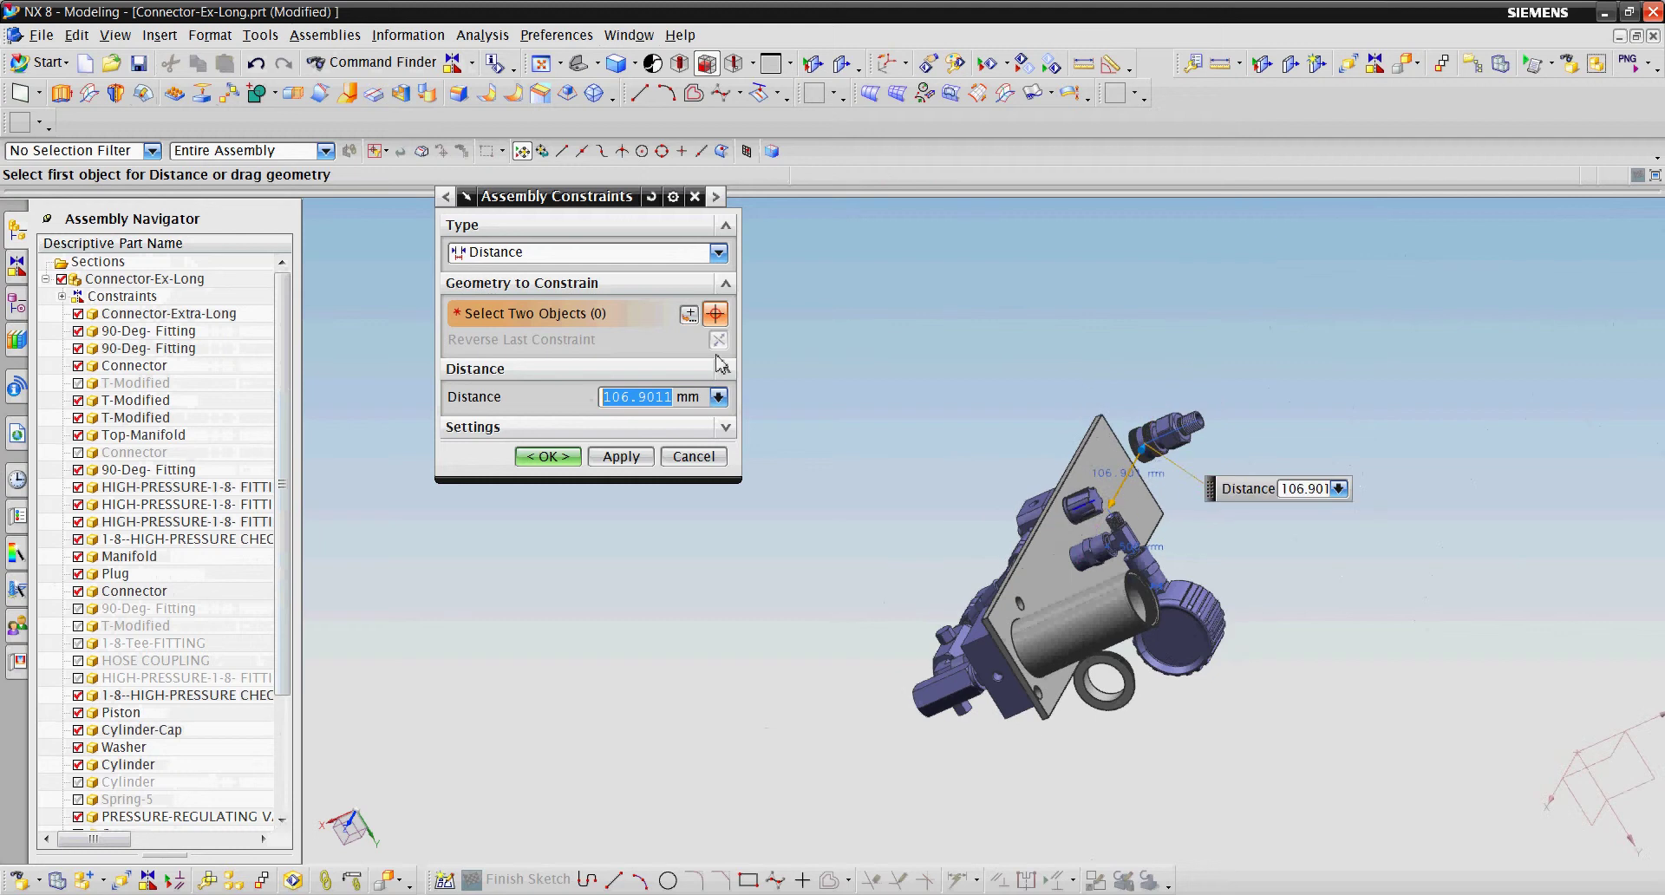
left_click(649, 198)
left_click(682, 488)
Touch-align the hose coupling to the T-Modified centerline and close the constraints dialog
left_click(572, 252)
left_click(564, 274)
scroll(1242, 427, "up", 5)
scroll(1218, 405, "down", 5)
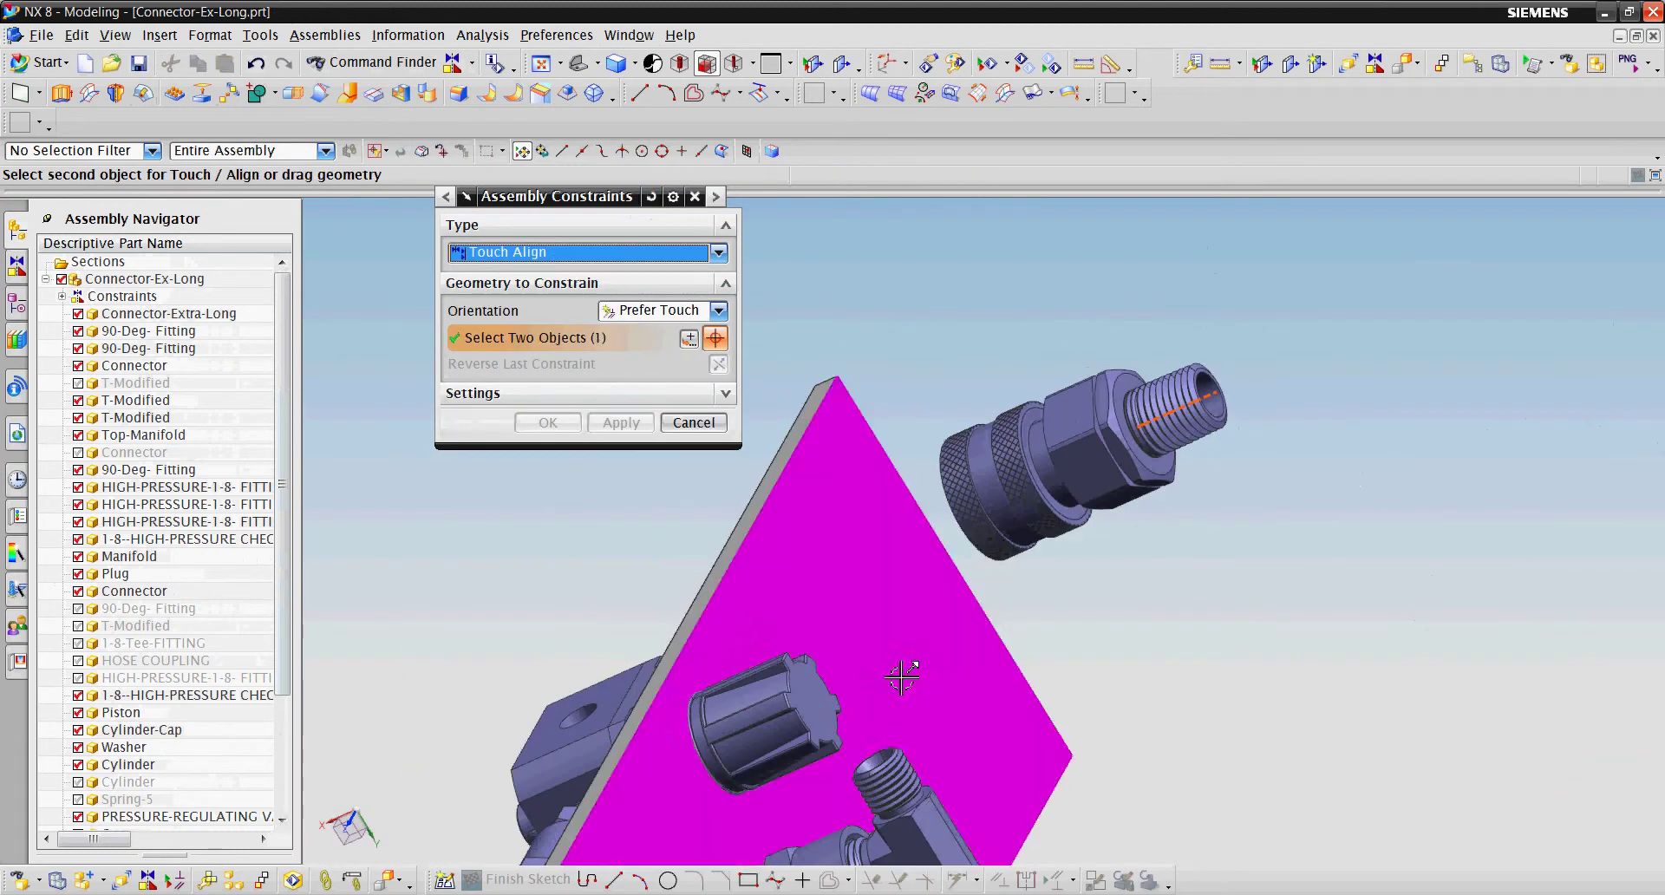
scroll(813, 644, "up", 5)
left_click(814, 643)
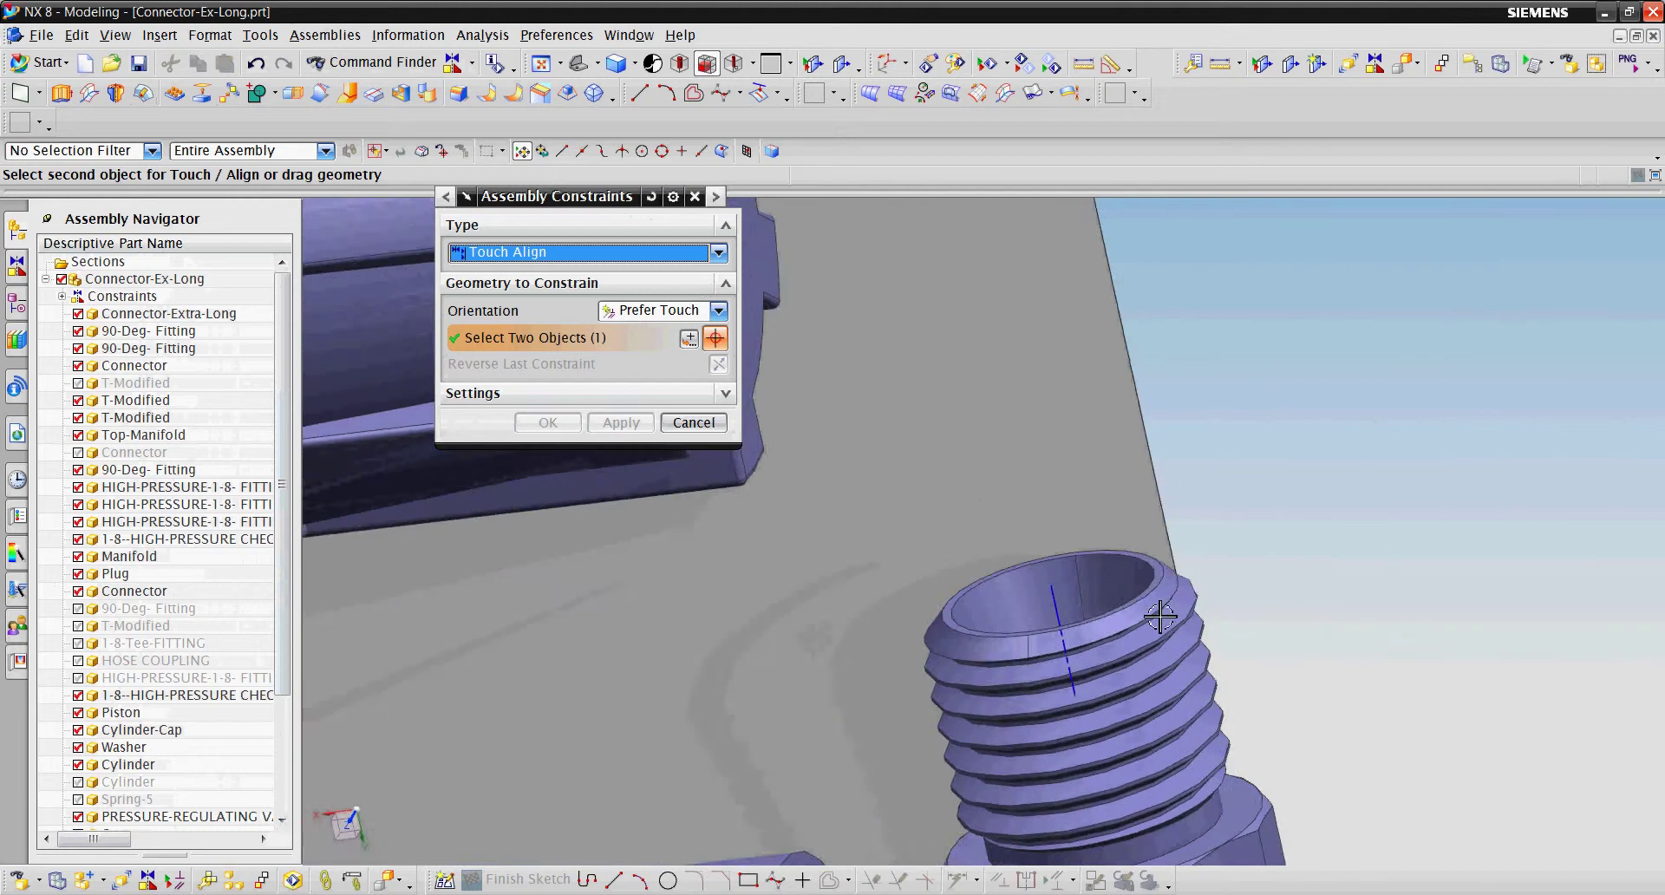
scroll(1088, 652, "down", 5)
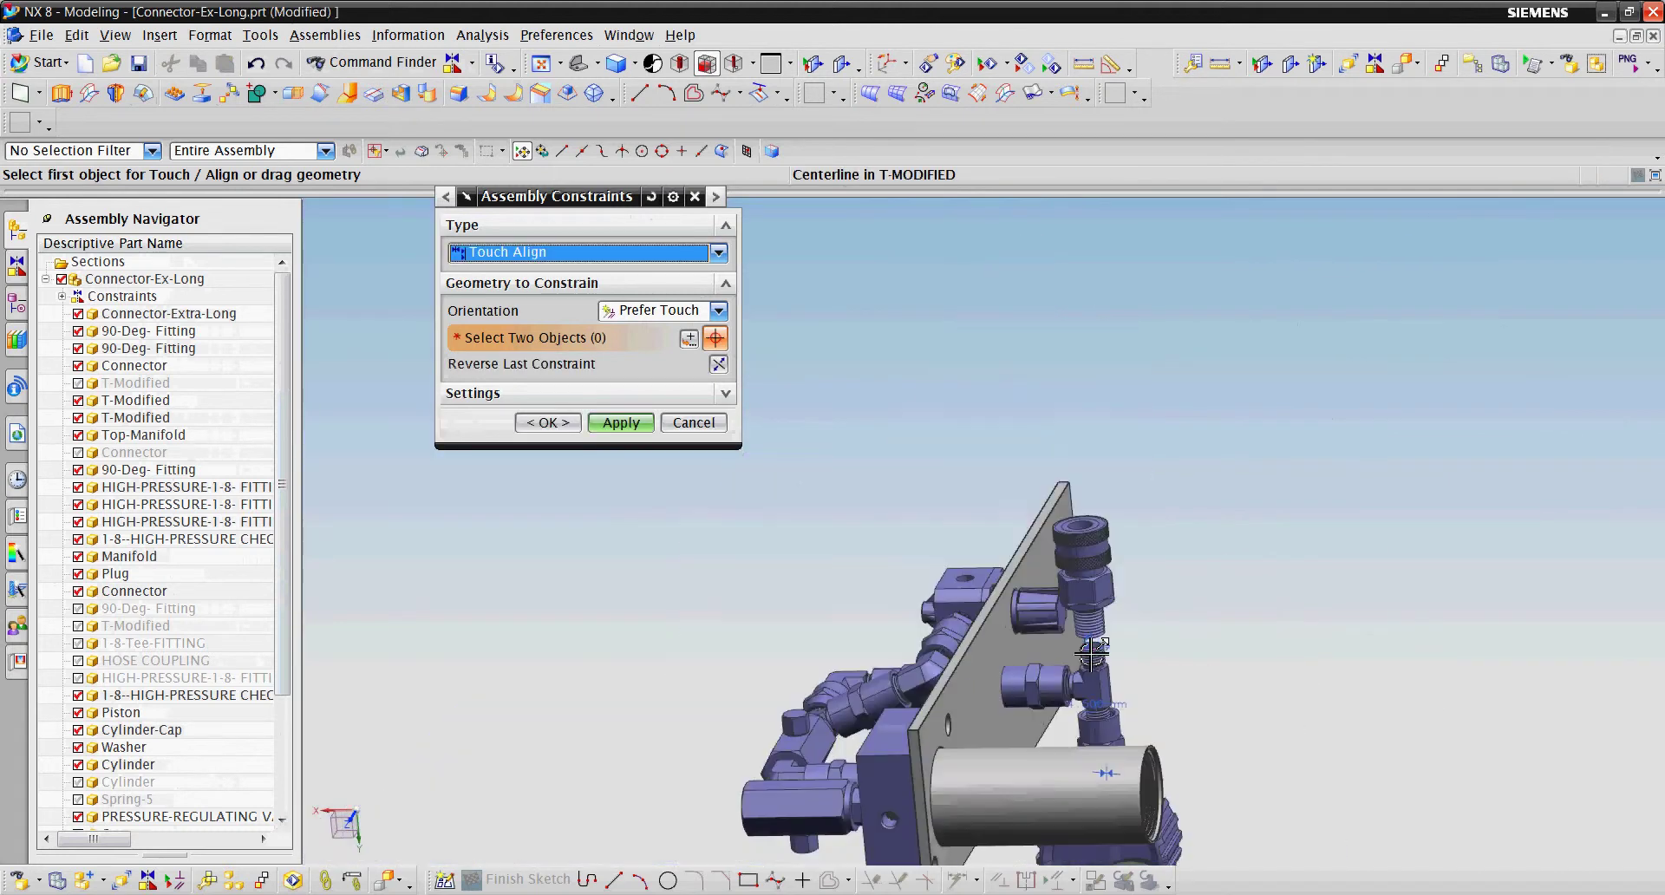
left_click(657, 424)
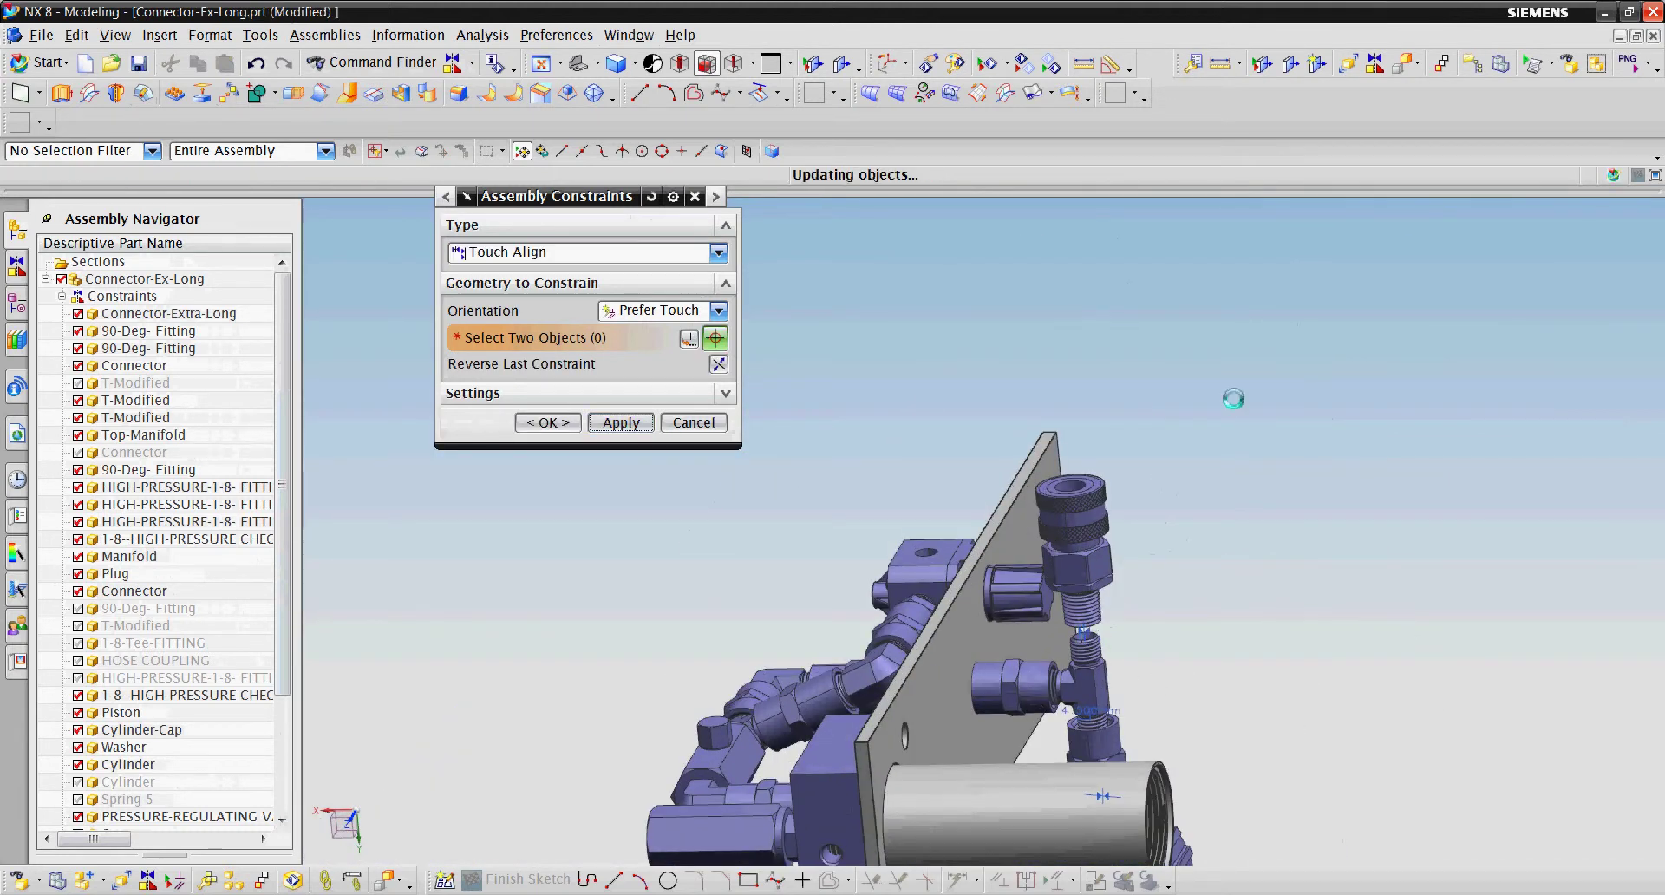
scroll(1233, 398, "down", 5)
middle_click(1182, 446)
middle_click_drag(1182, 446, 922, 402)
Copy the Connector component from the Assembly Navigator
scroll(844, 445, "down", 5)
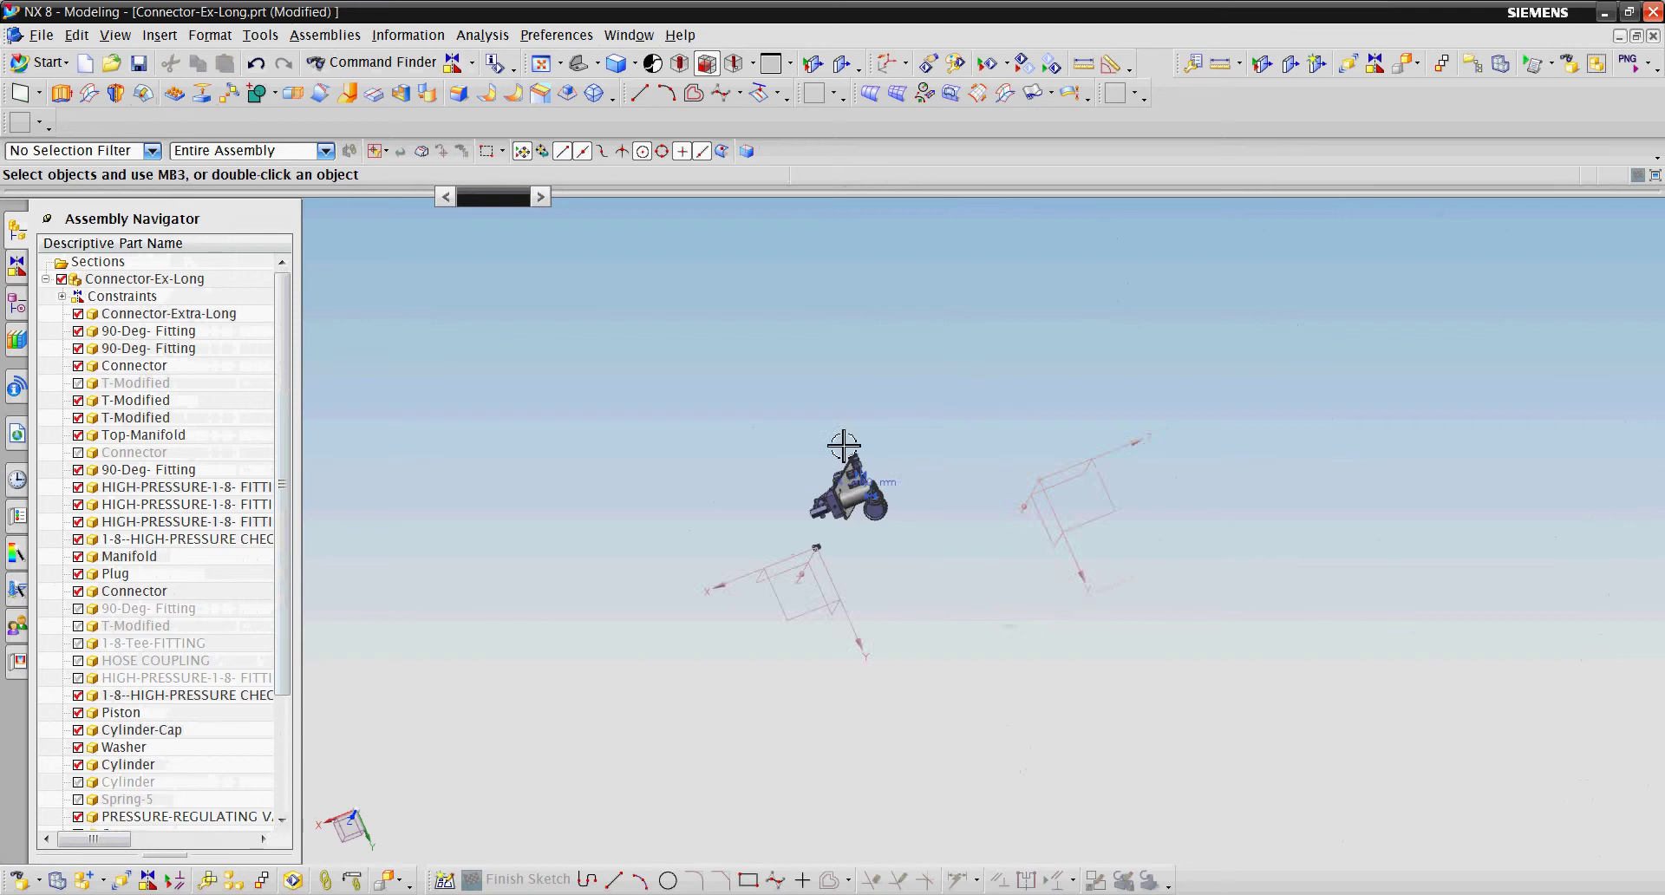
scroll(898, 521, "up", 5)
scroll(937, 390, "up", 3)
mouse_move(937, 391)
middle_mouse_down()
mouse_move(685, 420)
mouse_move(974, 699)
middle_mouse_up()
scroll(670, 425, "down", 2)
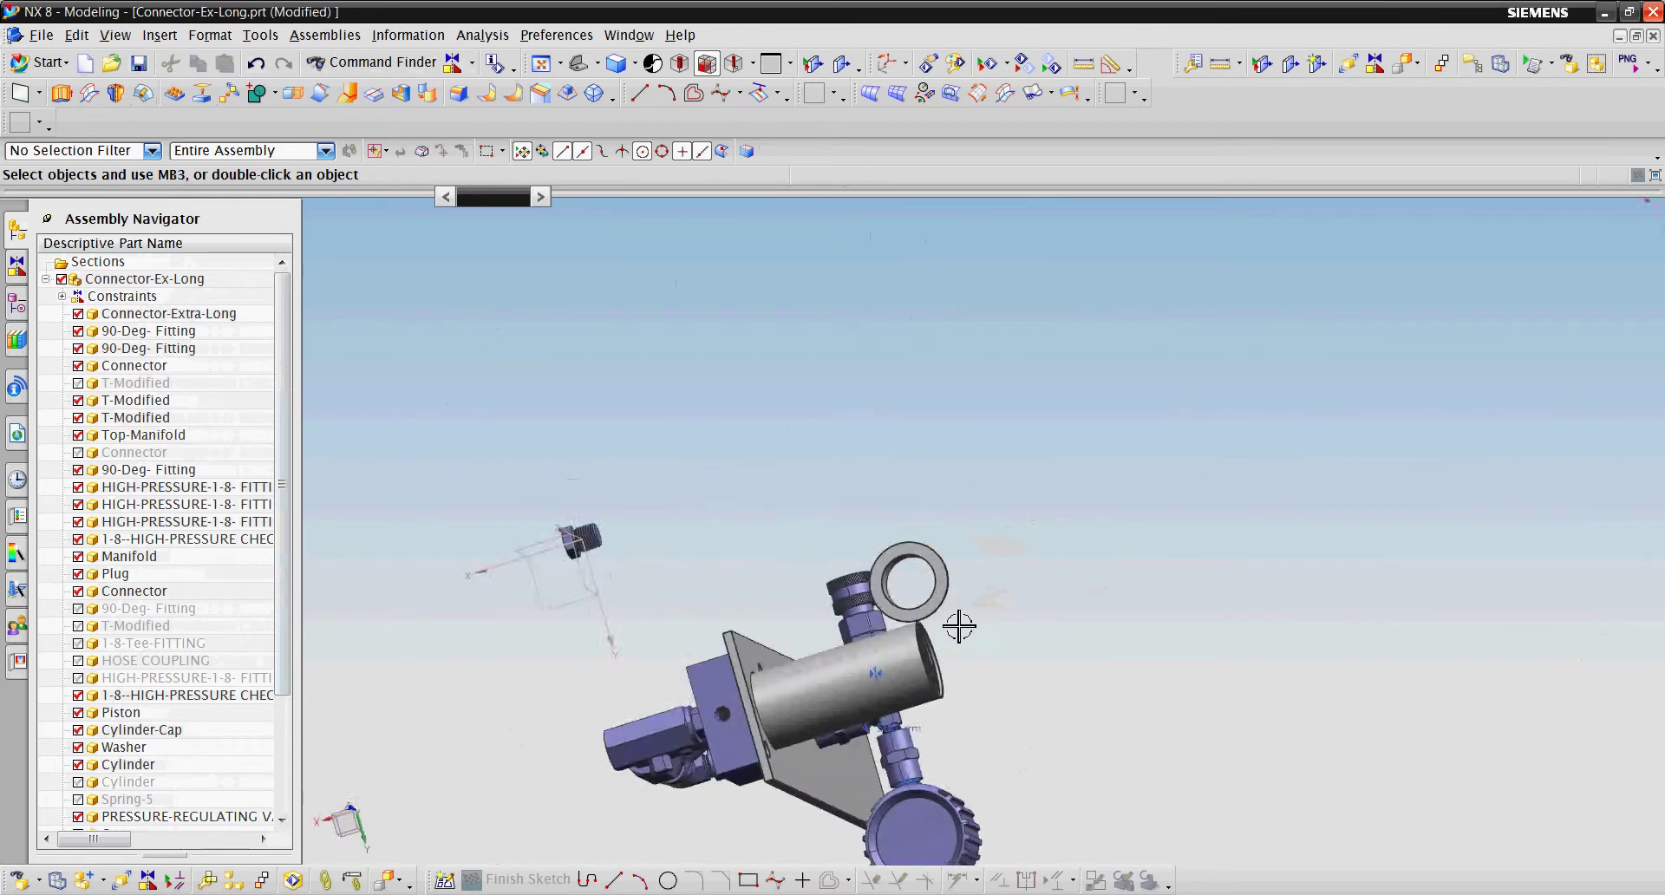
scroll(941, 624, "up", 3)
scroll(941, 624, "up", 2)
scroll(214, 738, "down", 3)
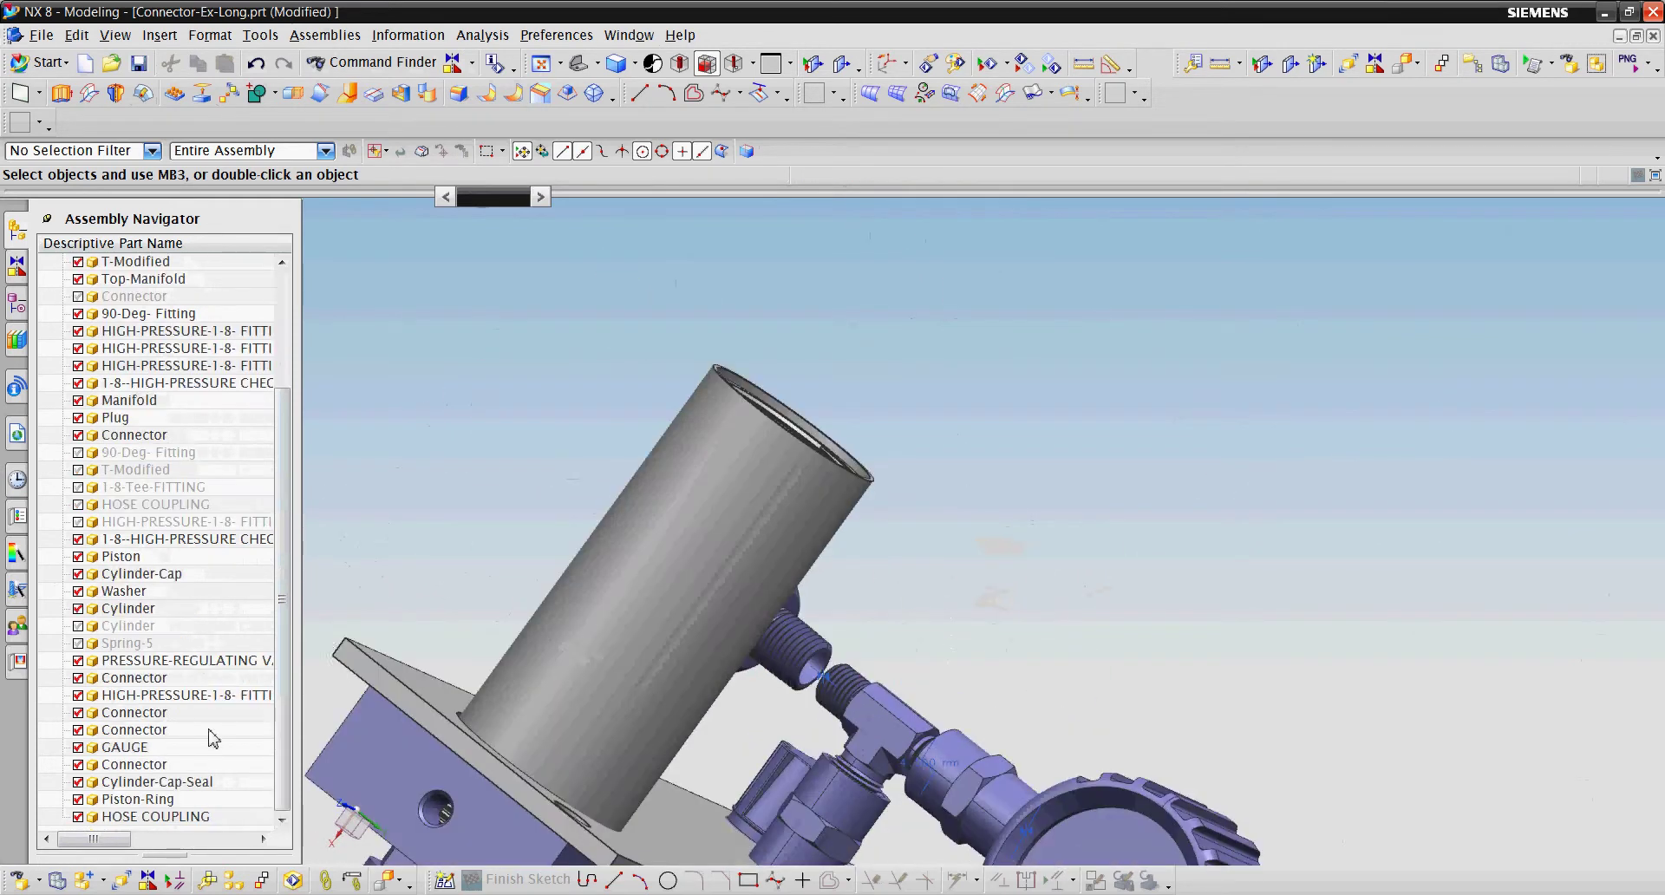
right_click(181, 763)
left_click(260, 674)
Paste the copied Connector into the top assembly and slide it along its axis beside the cylinder
right_click(130, 279)
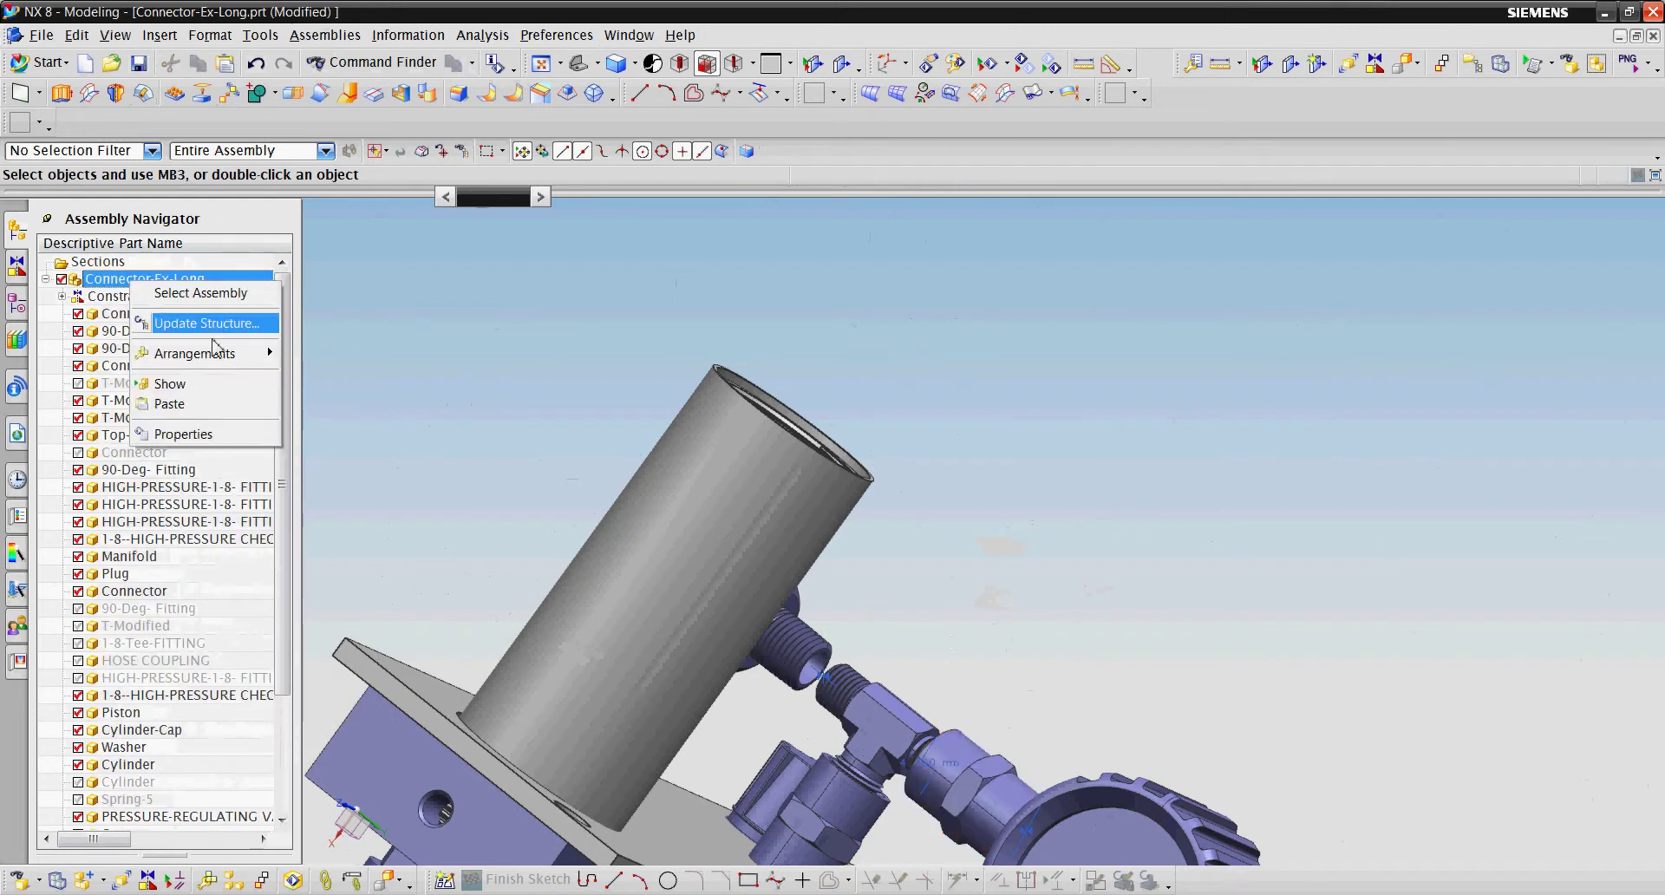
left_click(169, 403)
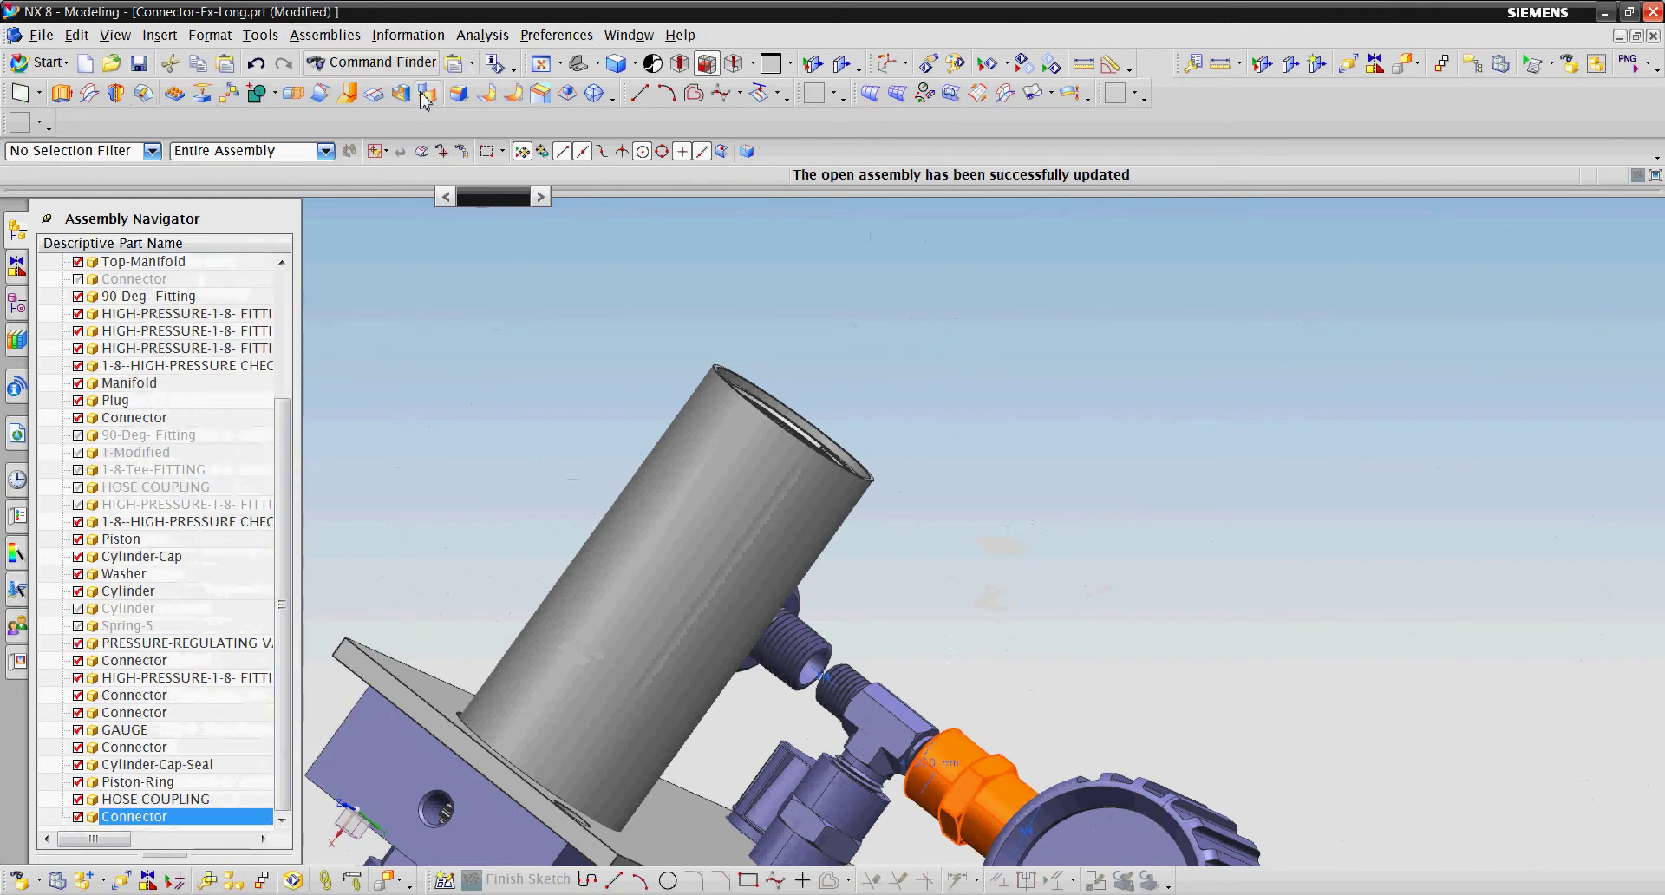
left_click(325, 35)
left_click(573, 107)
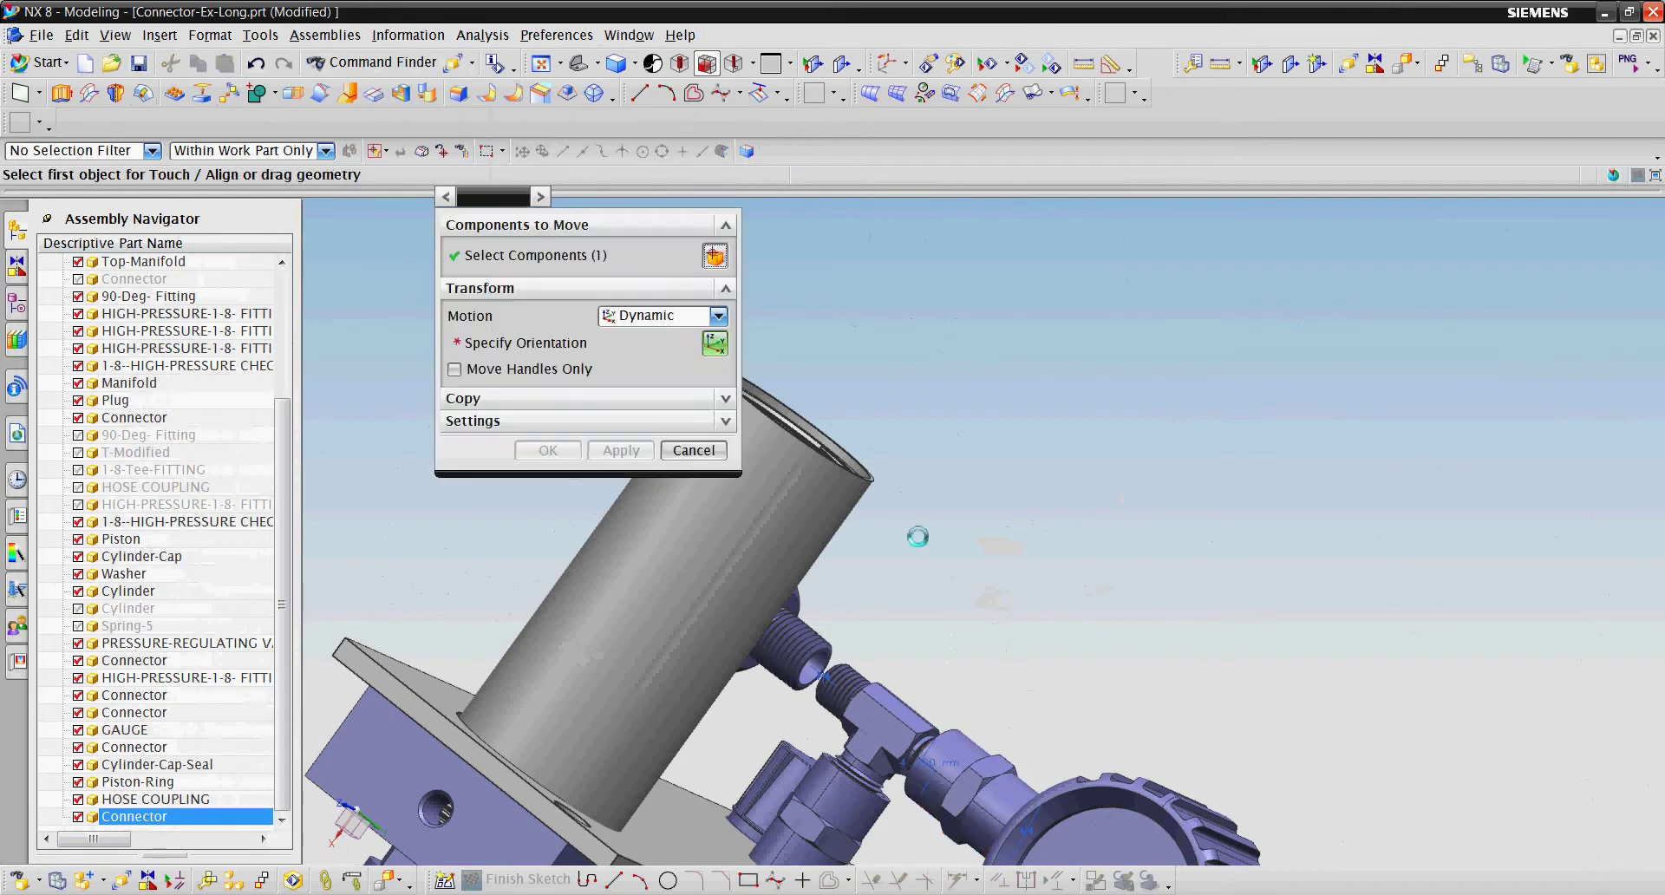
left_click_drag(924, 748, 783, 593)
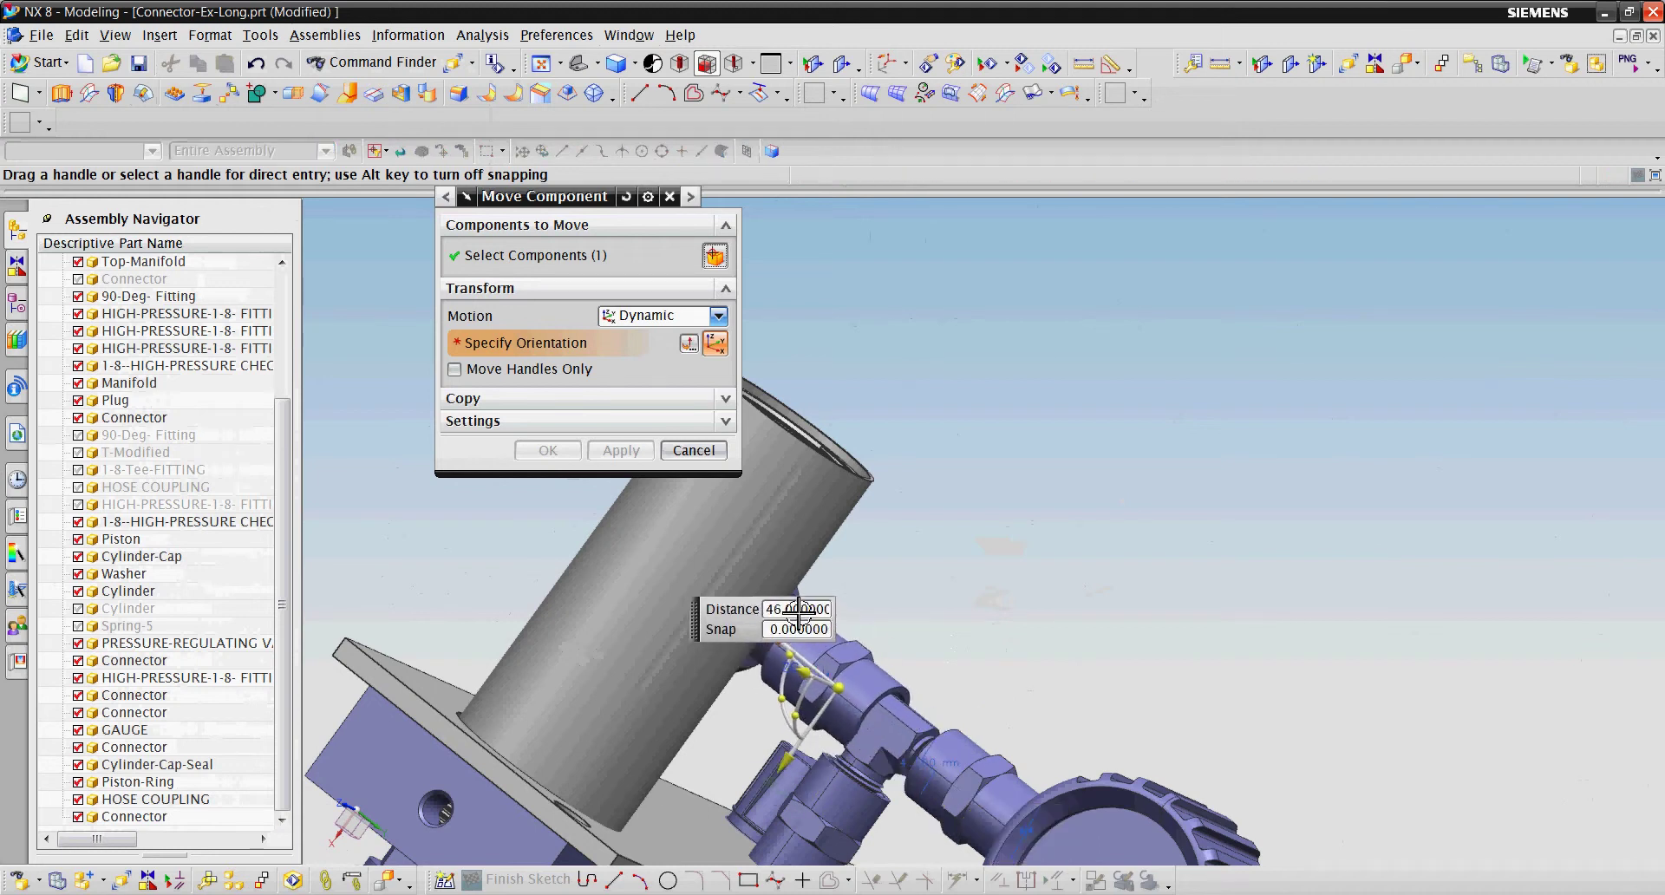
key("Return")
middle_click(1137, 439)
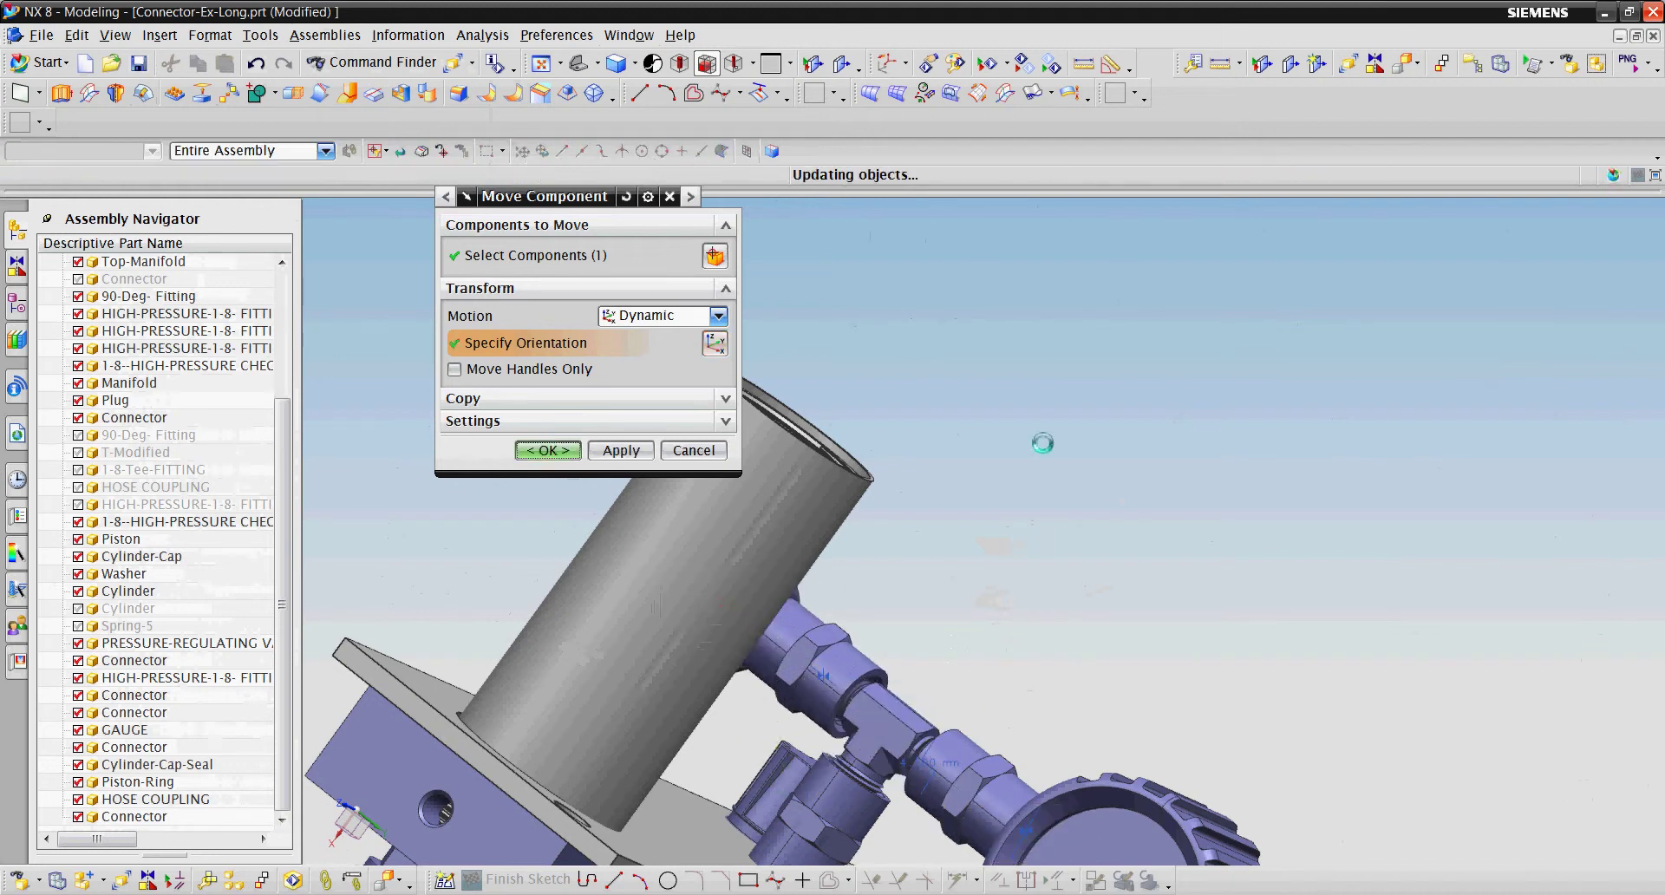
scroll(948, 421, "up", 3)
middle_click_drag(948, 420, 989, 428)
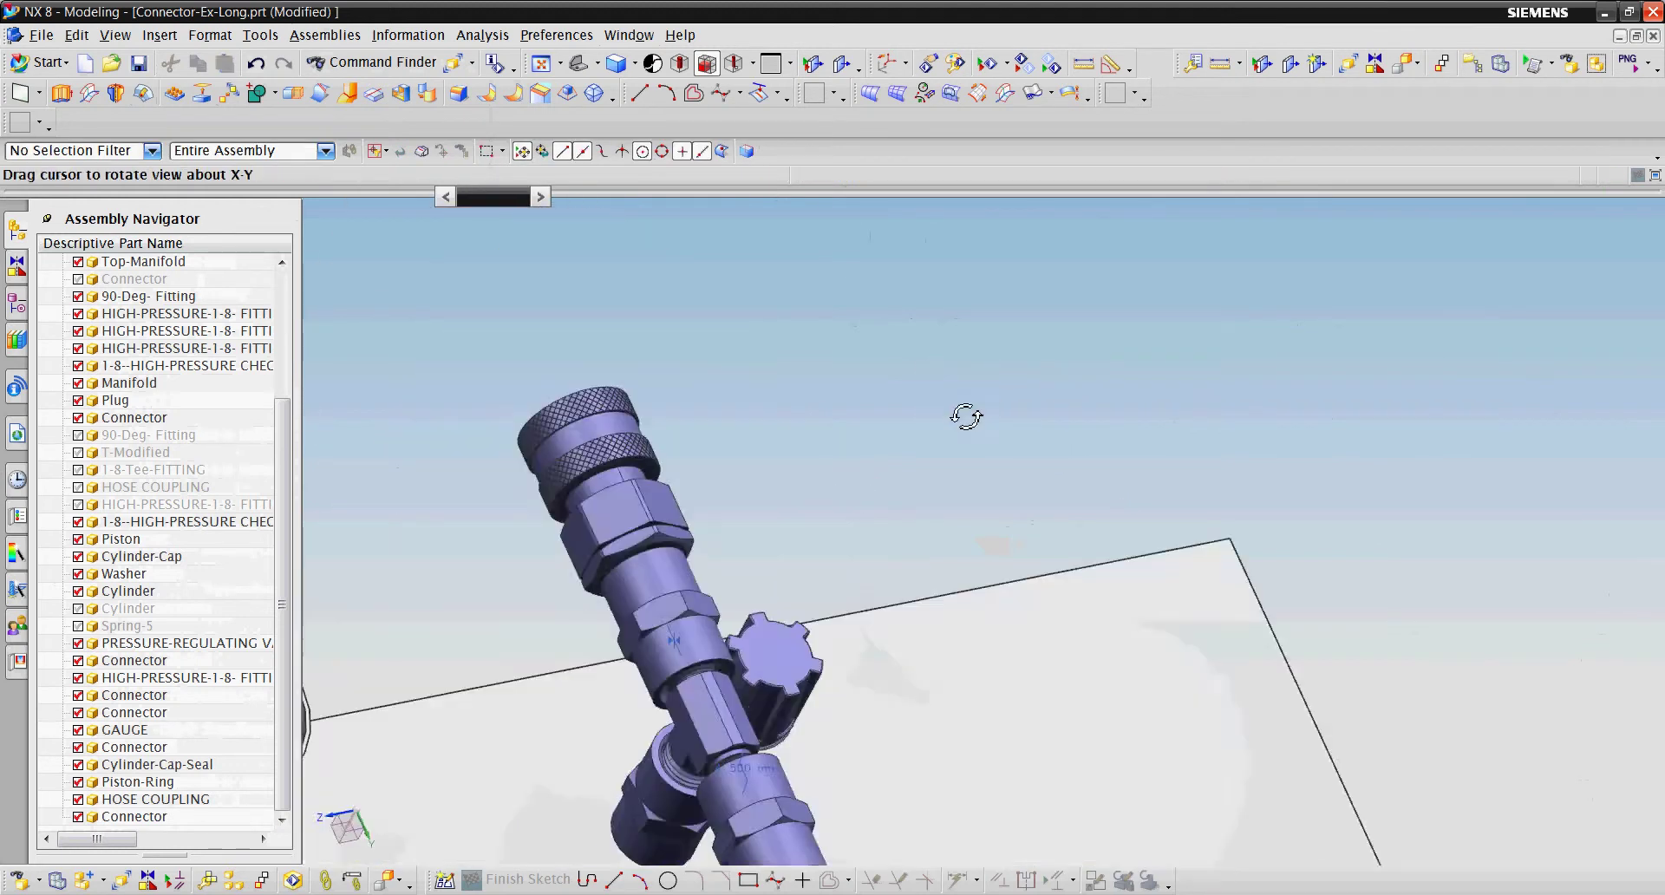
Inspect the whole assembly from several angles, then select the Cylinder-Cap component
scroll(782, 337, "down", 3)
mouse_move(847, 308)
middle_mouse_down()
mouse_move(834, 292)
mouse_move(847, 374)
mouse_move(821, 443)
mouse_move(824, 790)
mouse_move(1096, 584)
mouse_move(1096, 605)
mouse_move(726, 737)
mouse_move(716, 722)
middle_mouse_up()
scroll(726, 737, "up", 3)
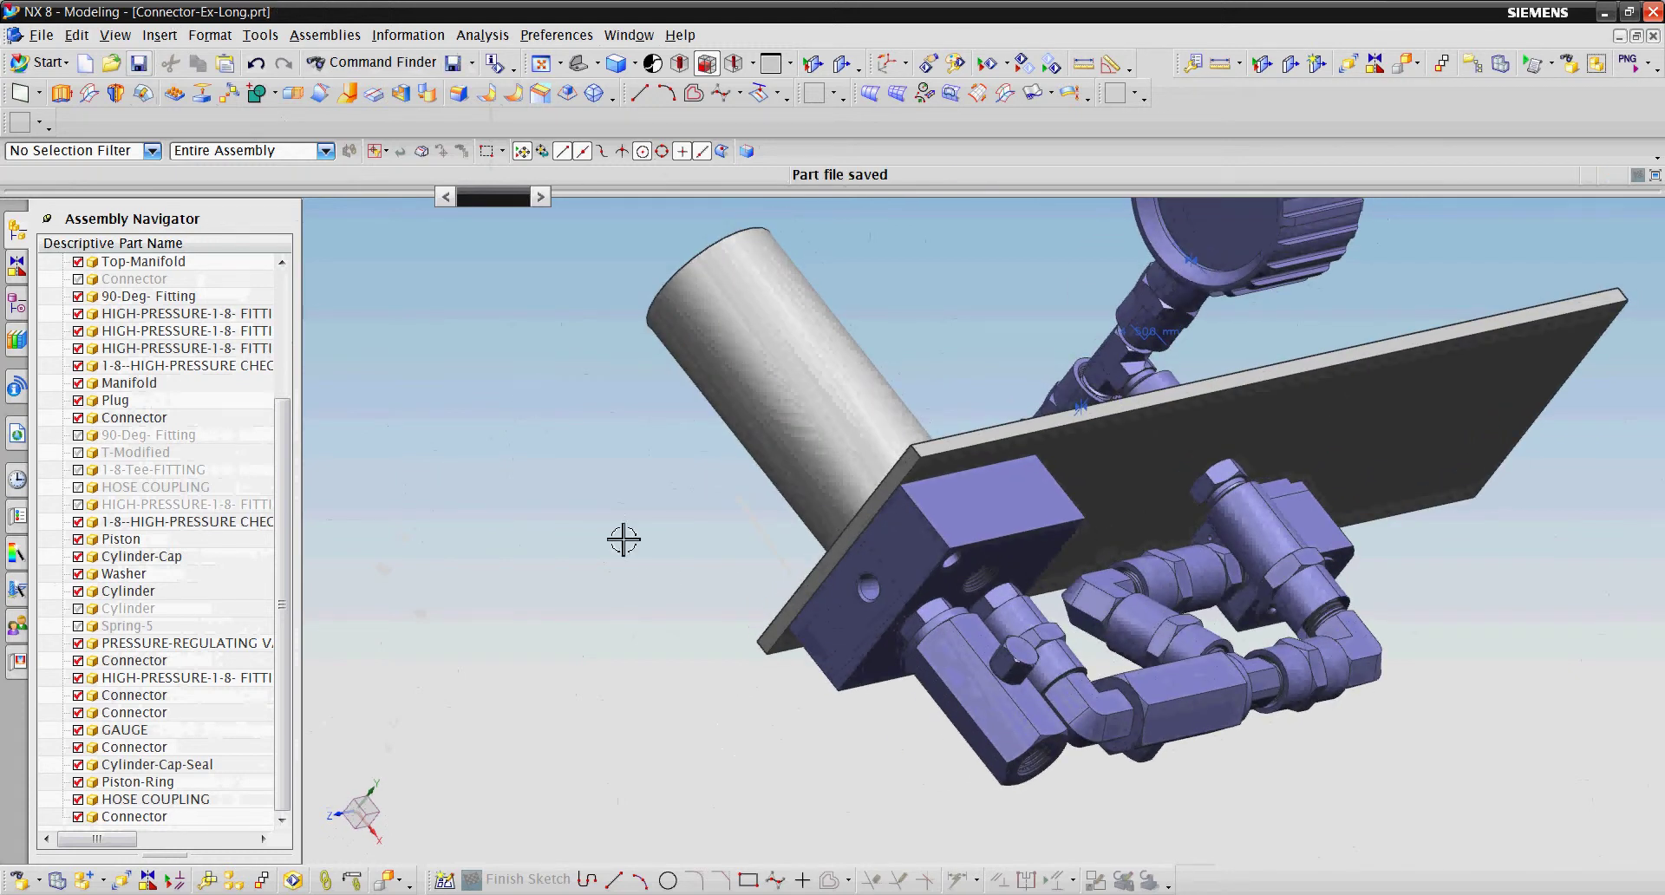
scroll(795, 612, "down", 3)
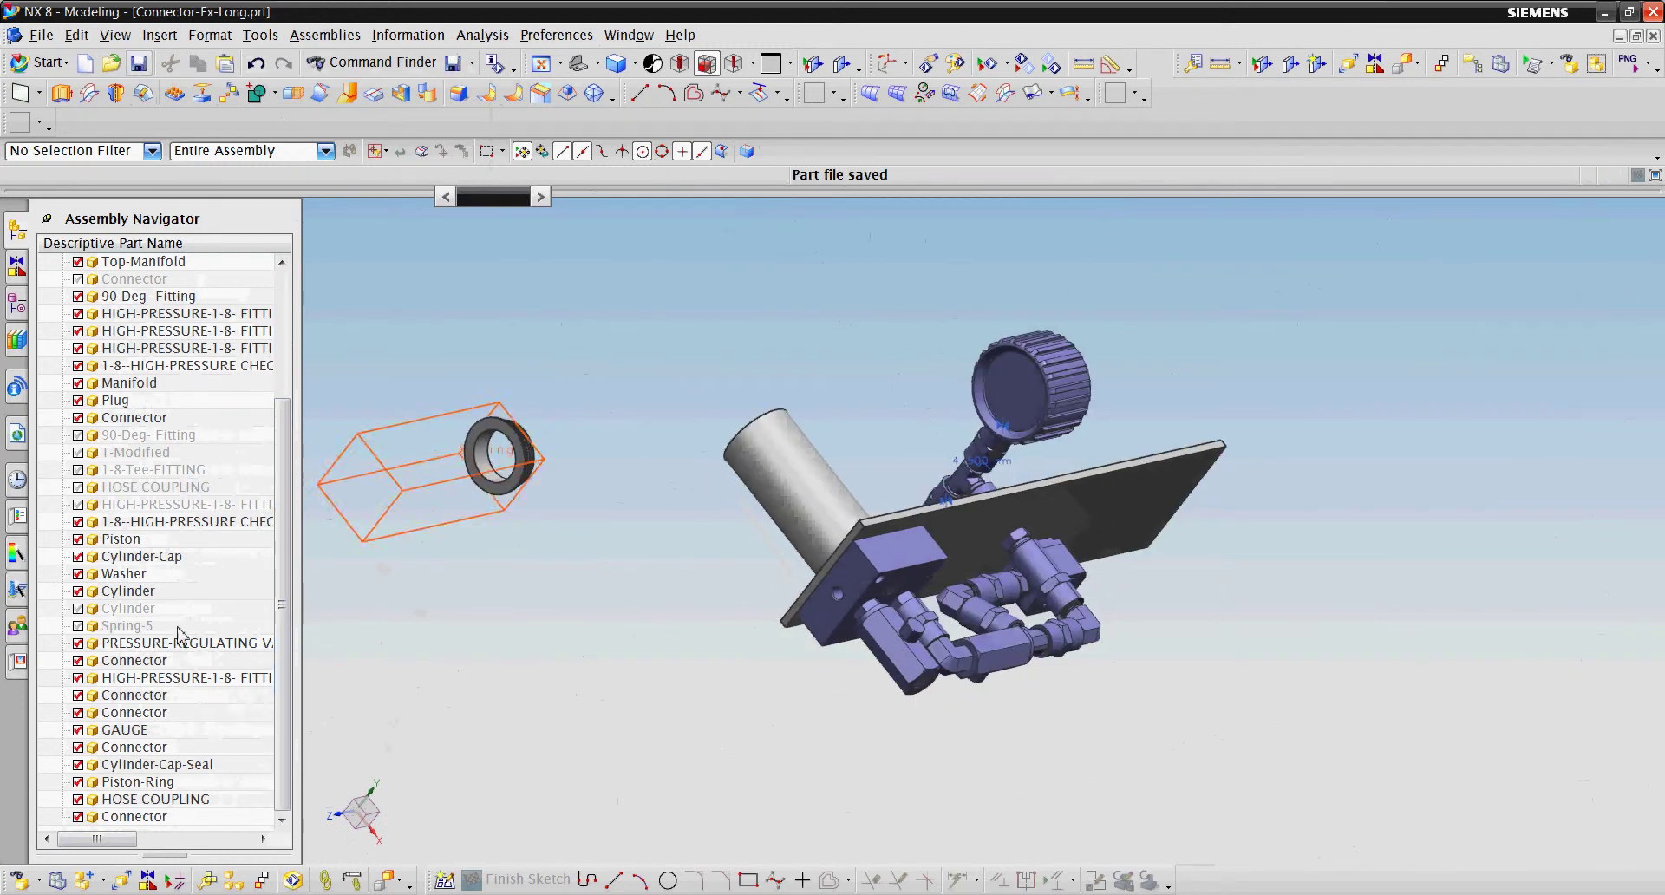
left_click(198, 560)
Make Cylinder-Cap the work part and fit it to the view
right_click(197, 561)
left_click(247, 152)
mouse_move(435, 503)
middle_mouse_down()
mouse_move(599, 617)
mouse_move(1178, 772)
mouse_move(336, 535)
middle_mouse_up()
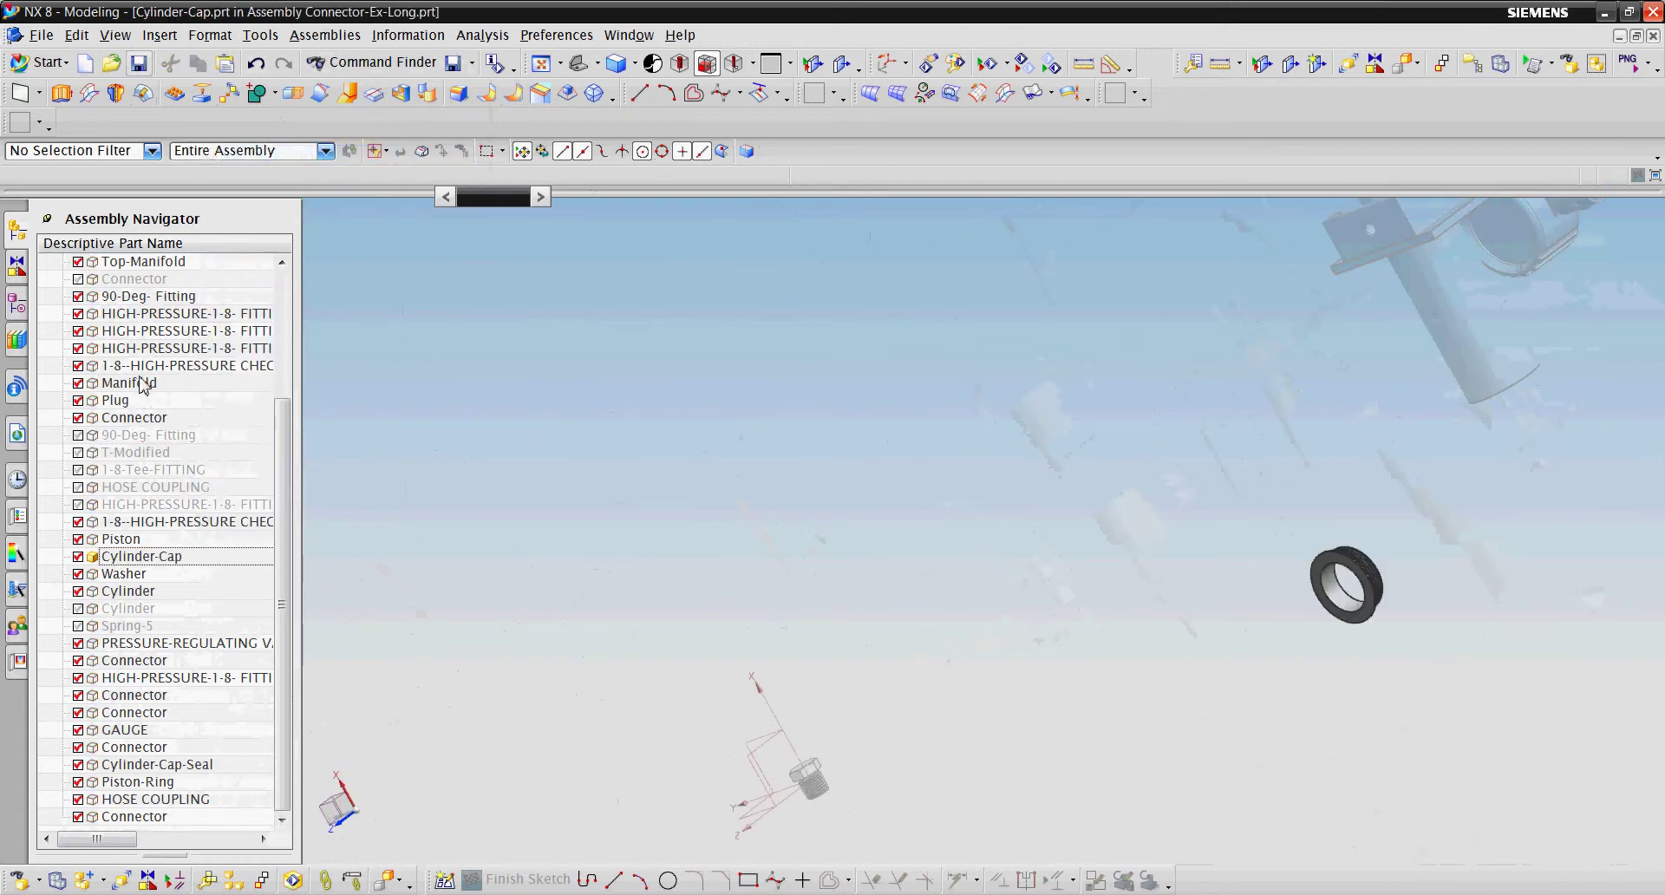
key("ctrl+f")
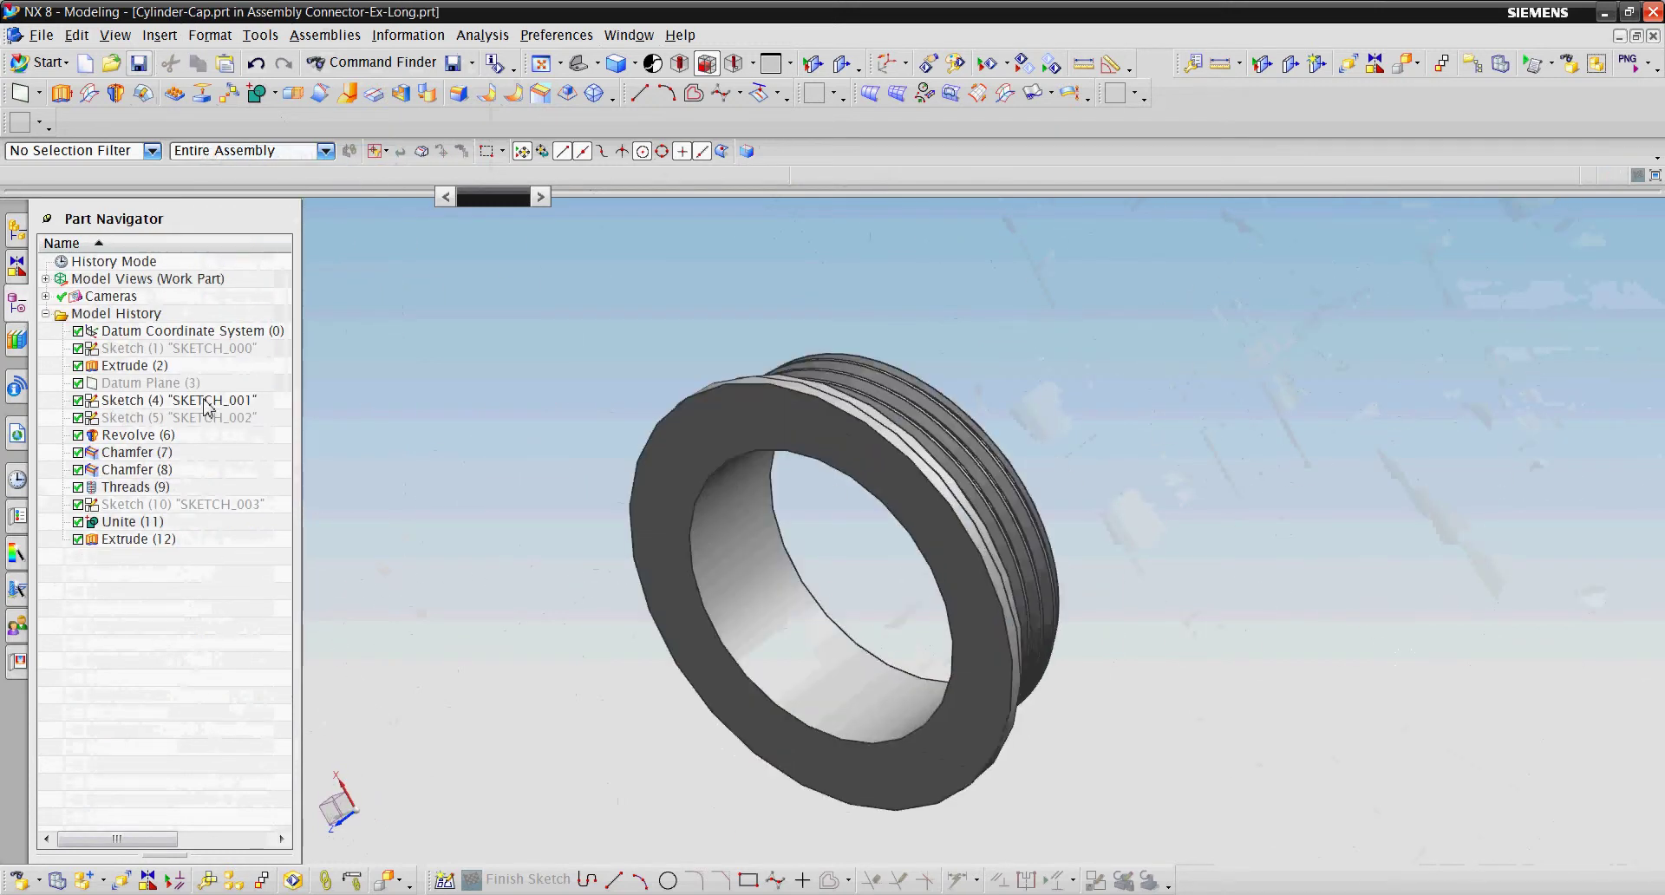
Preview SKETCH_002 and SKETCH_003, then start editing SKETCH_002
left_click(236, 423)
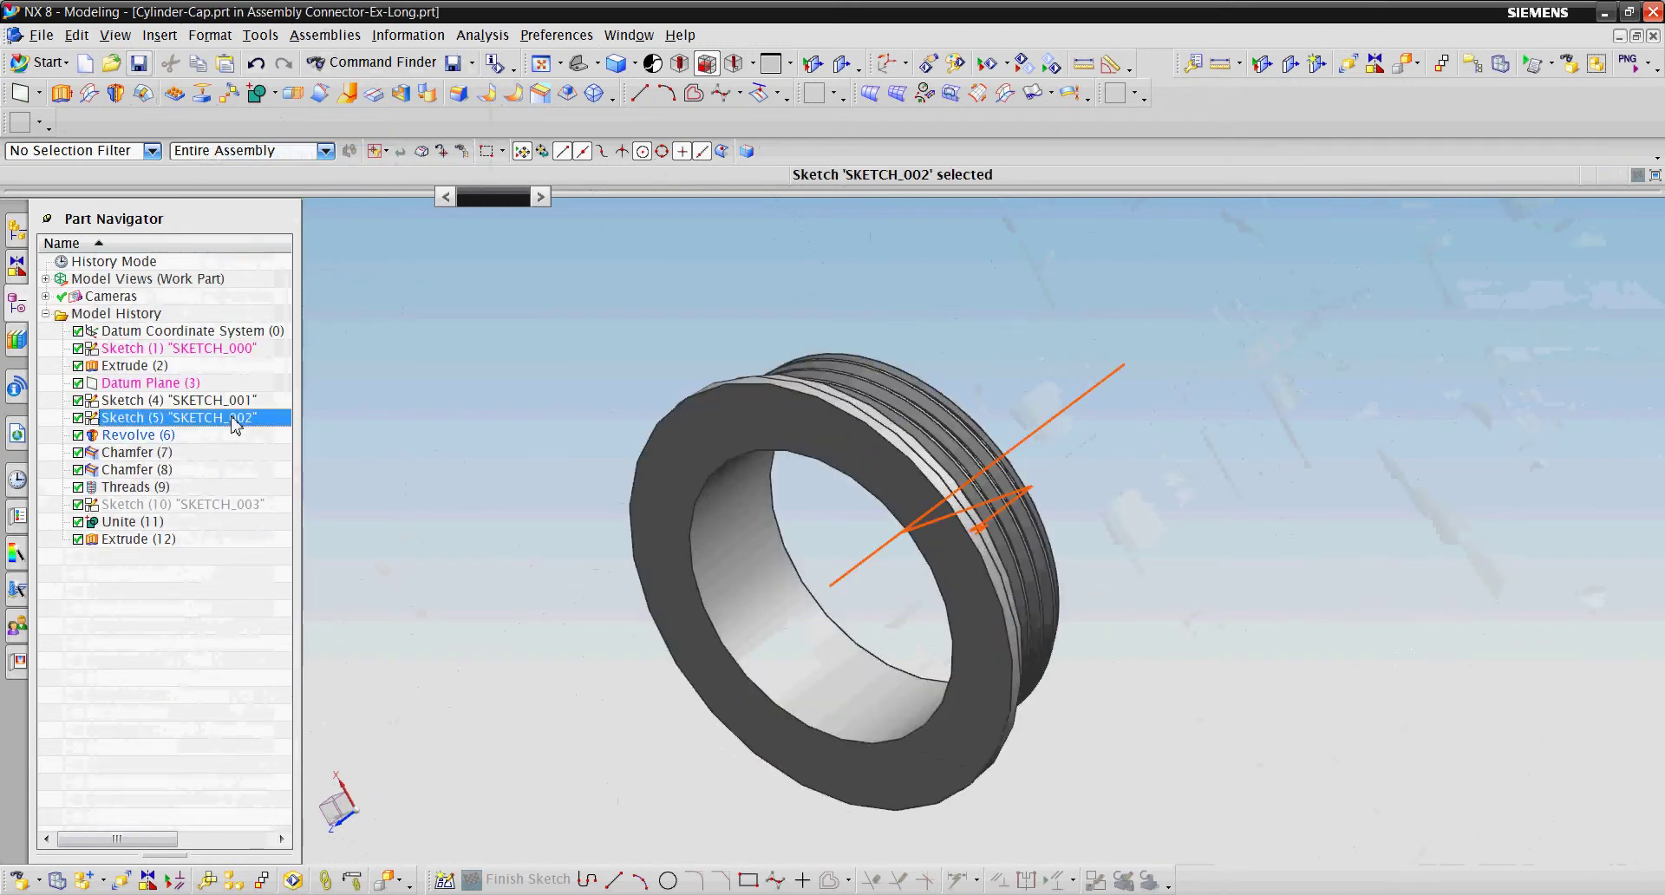
left_click(177, 507)
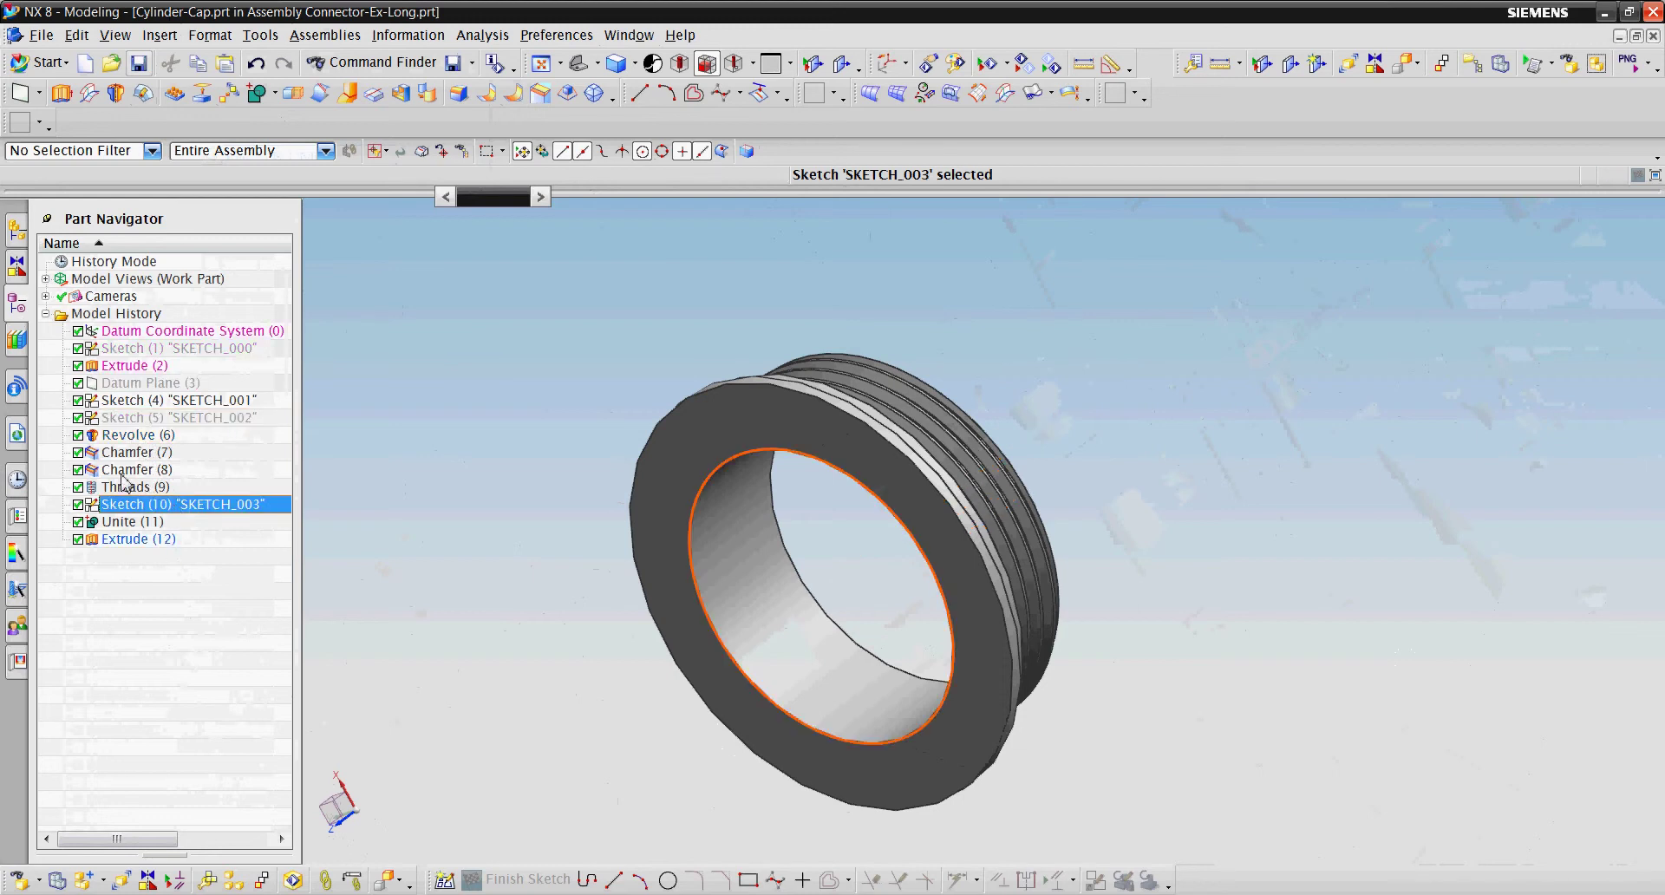
right_click(187, 414)
left_click(260, 401)
key("alt+v")
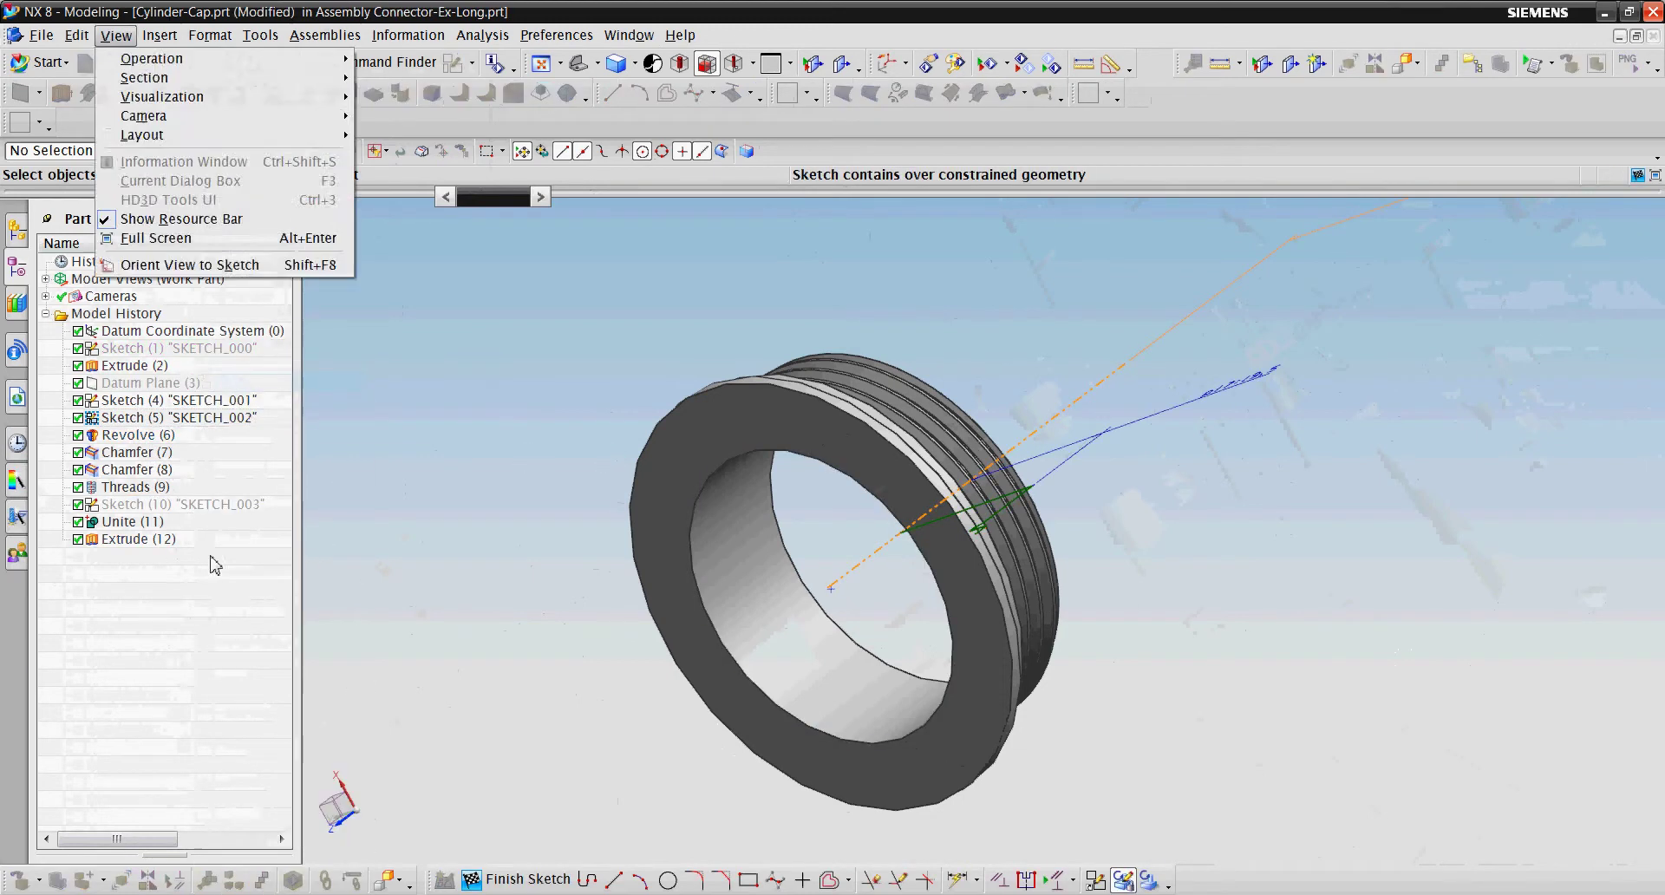
mouse_move(153, 59)
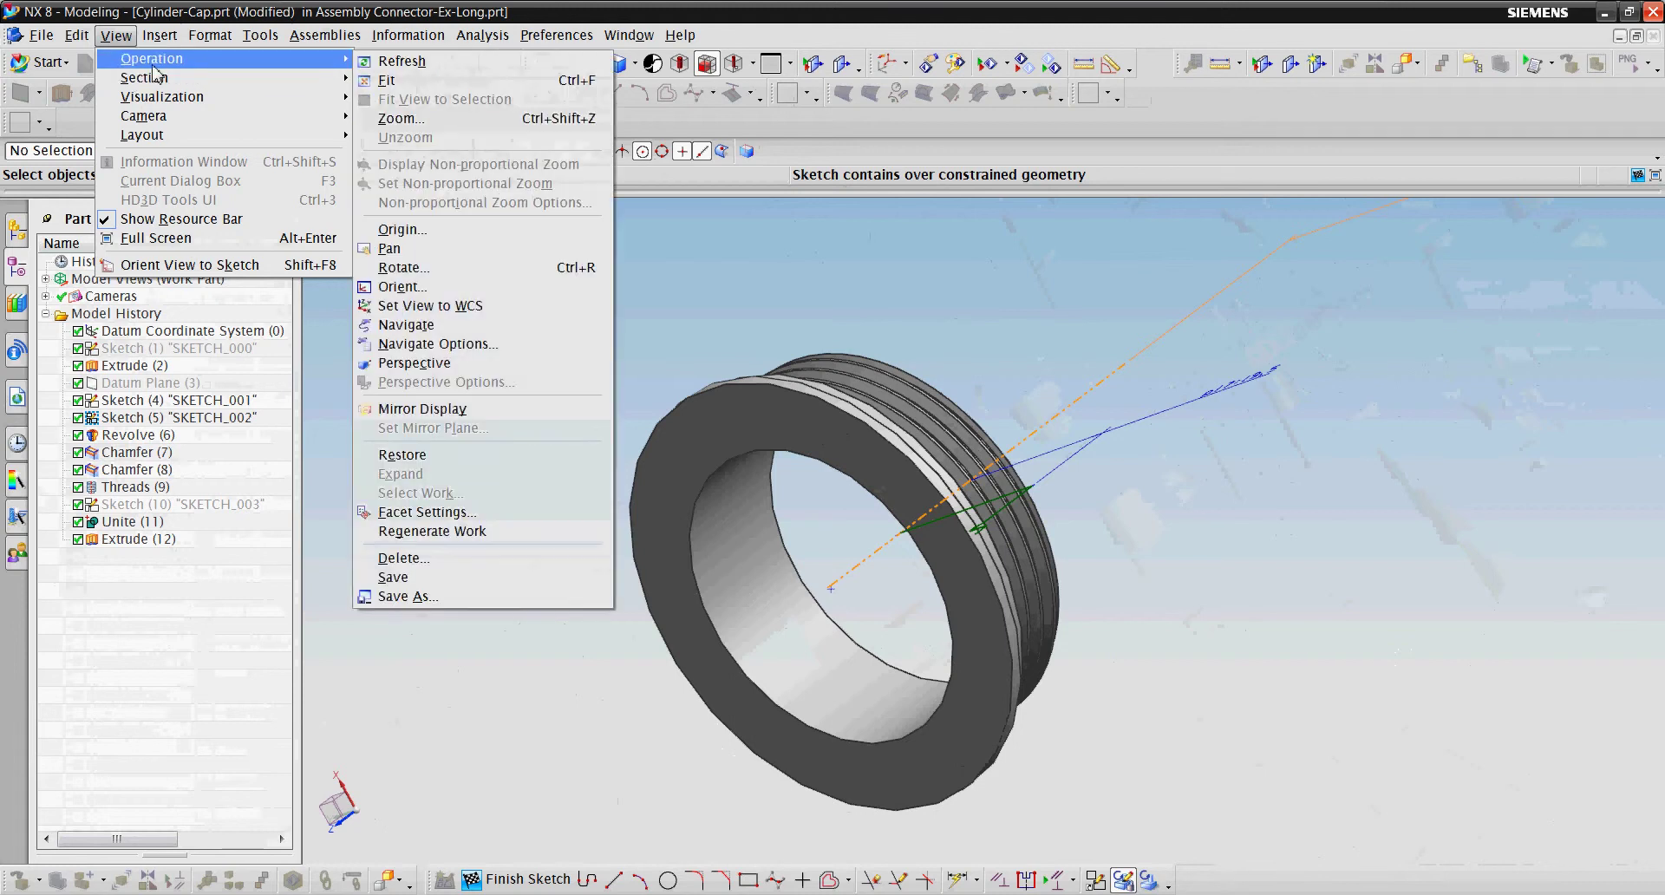
Orient the view face-on to SKETCH_002 and display Cylinder-Cap in Static Wireframe
left_click(190, 264)
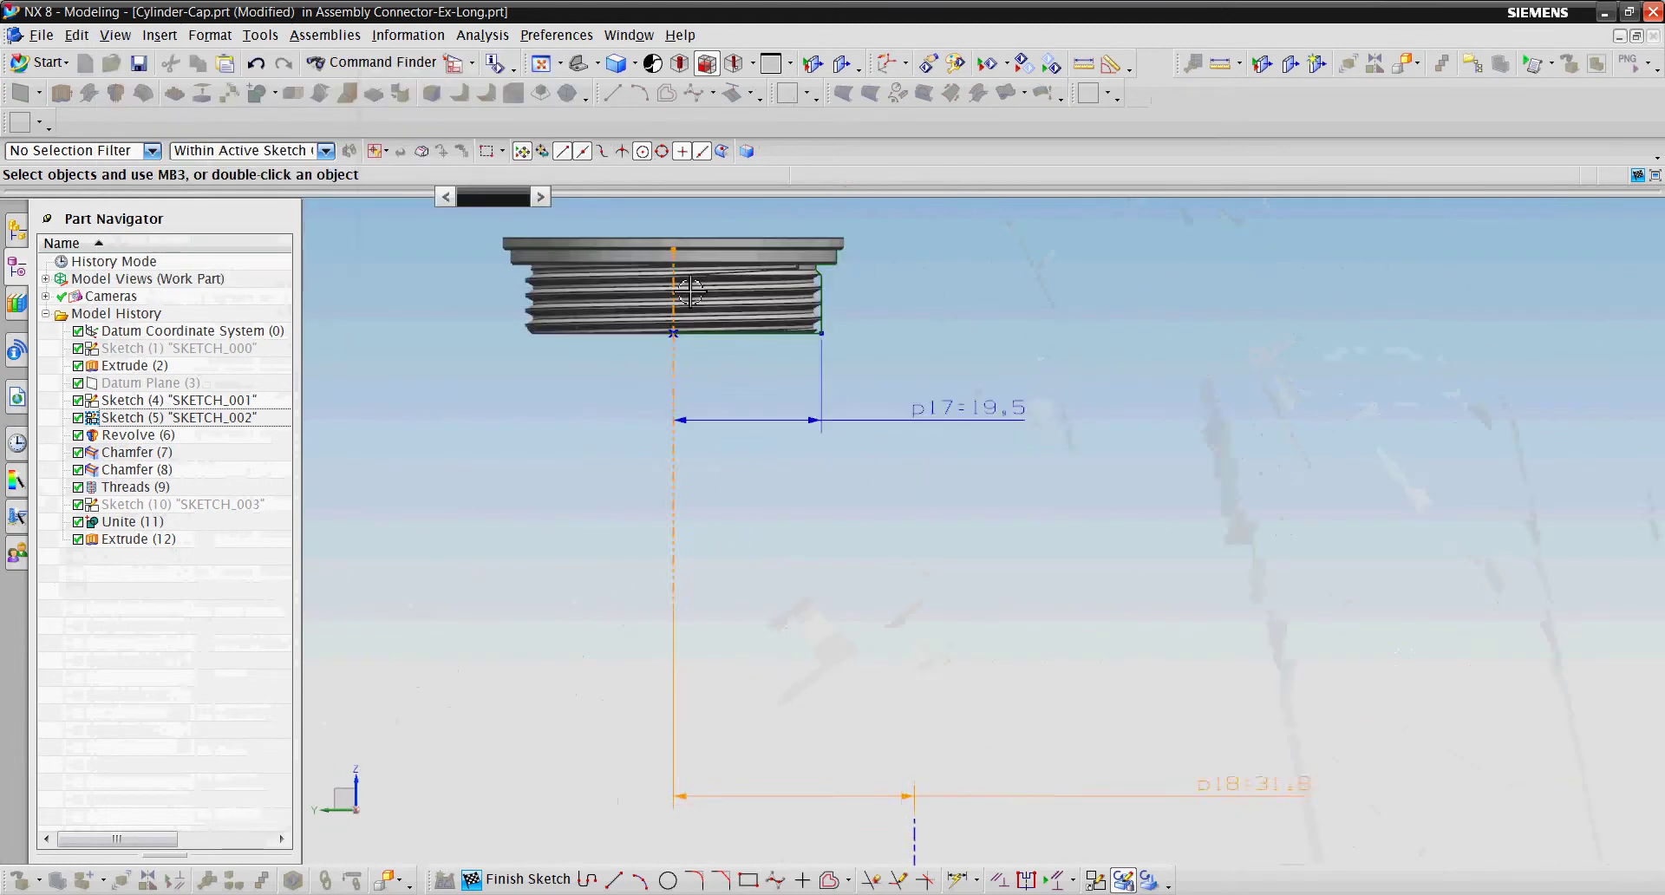
left_click(634, 63)
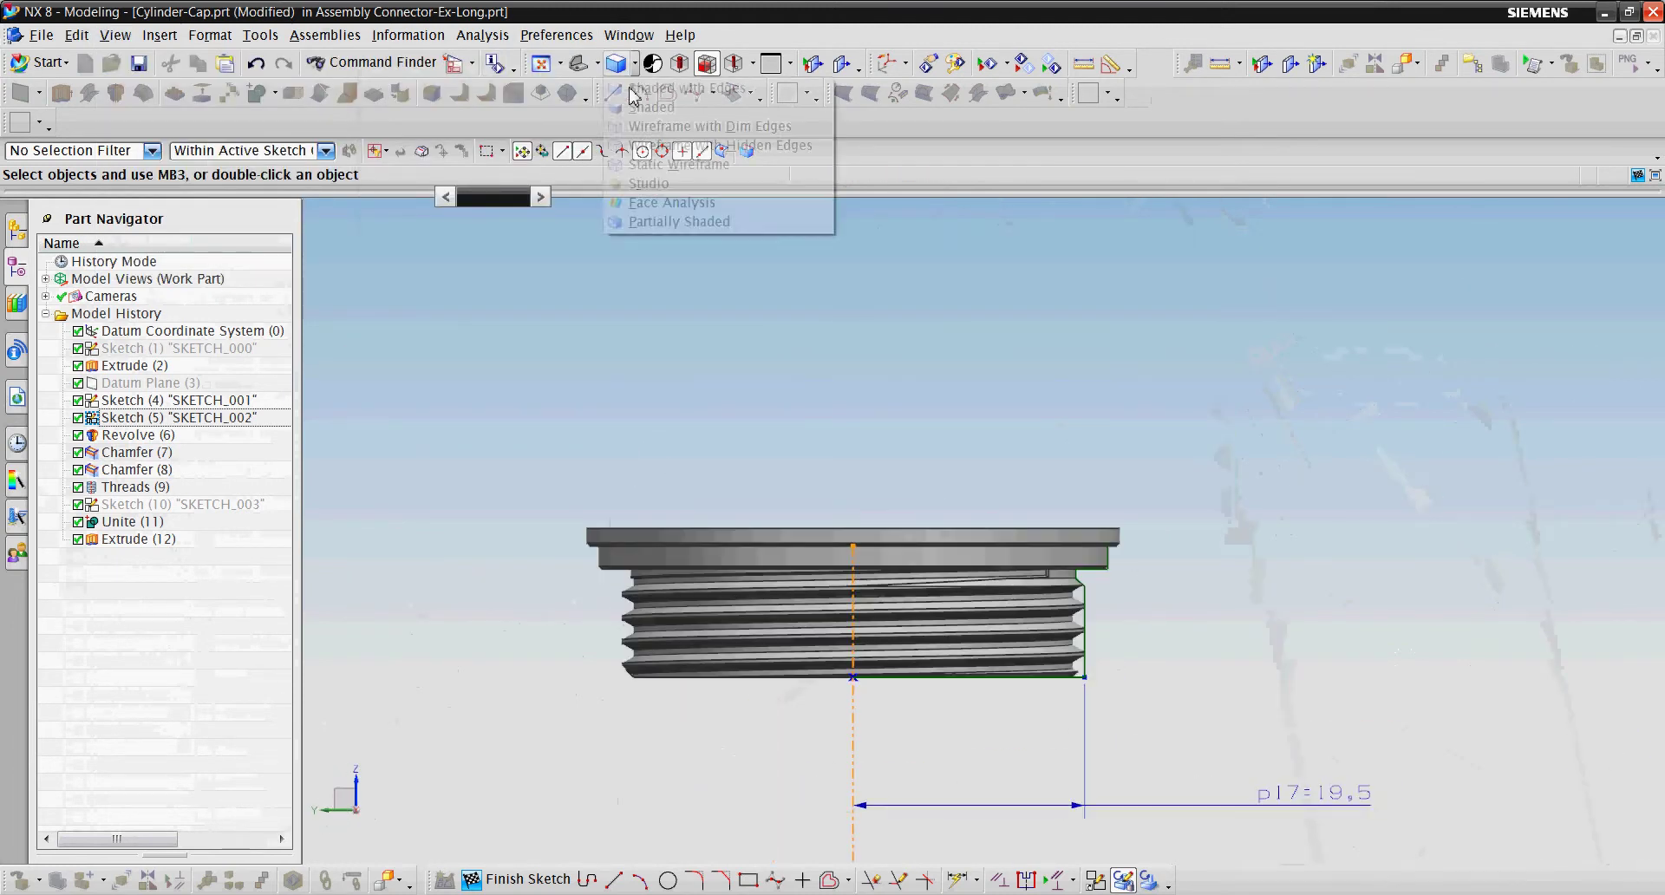
left_click(667, 165)
scroll(1220, 551, "up", 2)
scroll(1330, 427, "up", 2)
scroll(1233, 526, "up", 2)
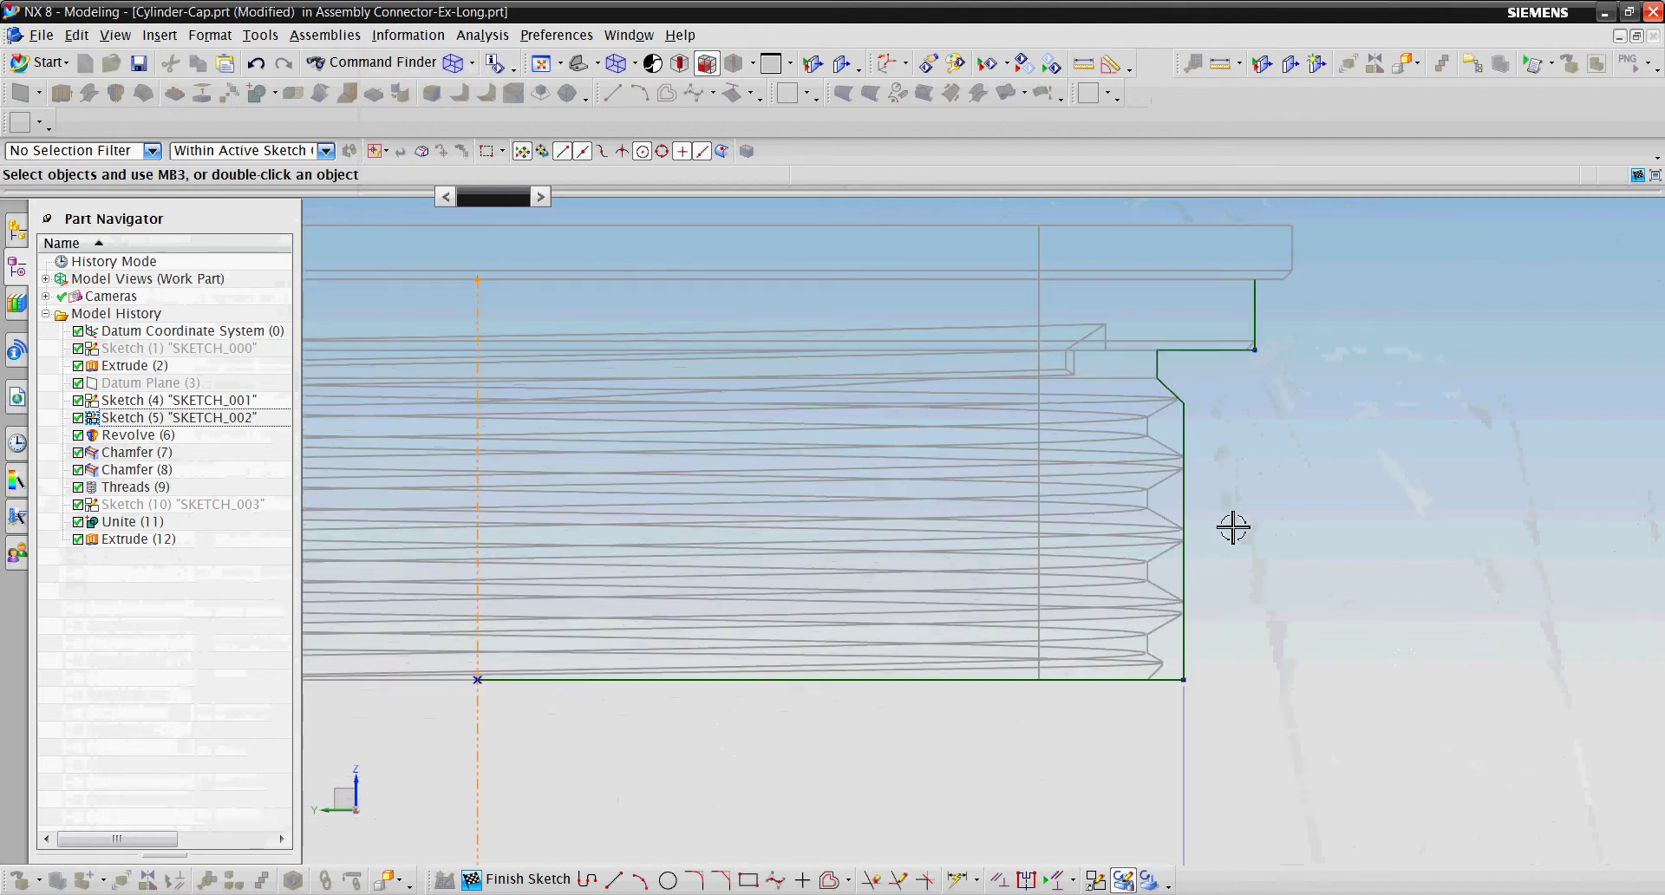
scroll(996, 812, "down", 1)
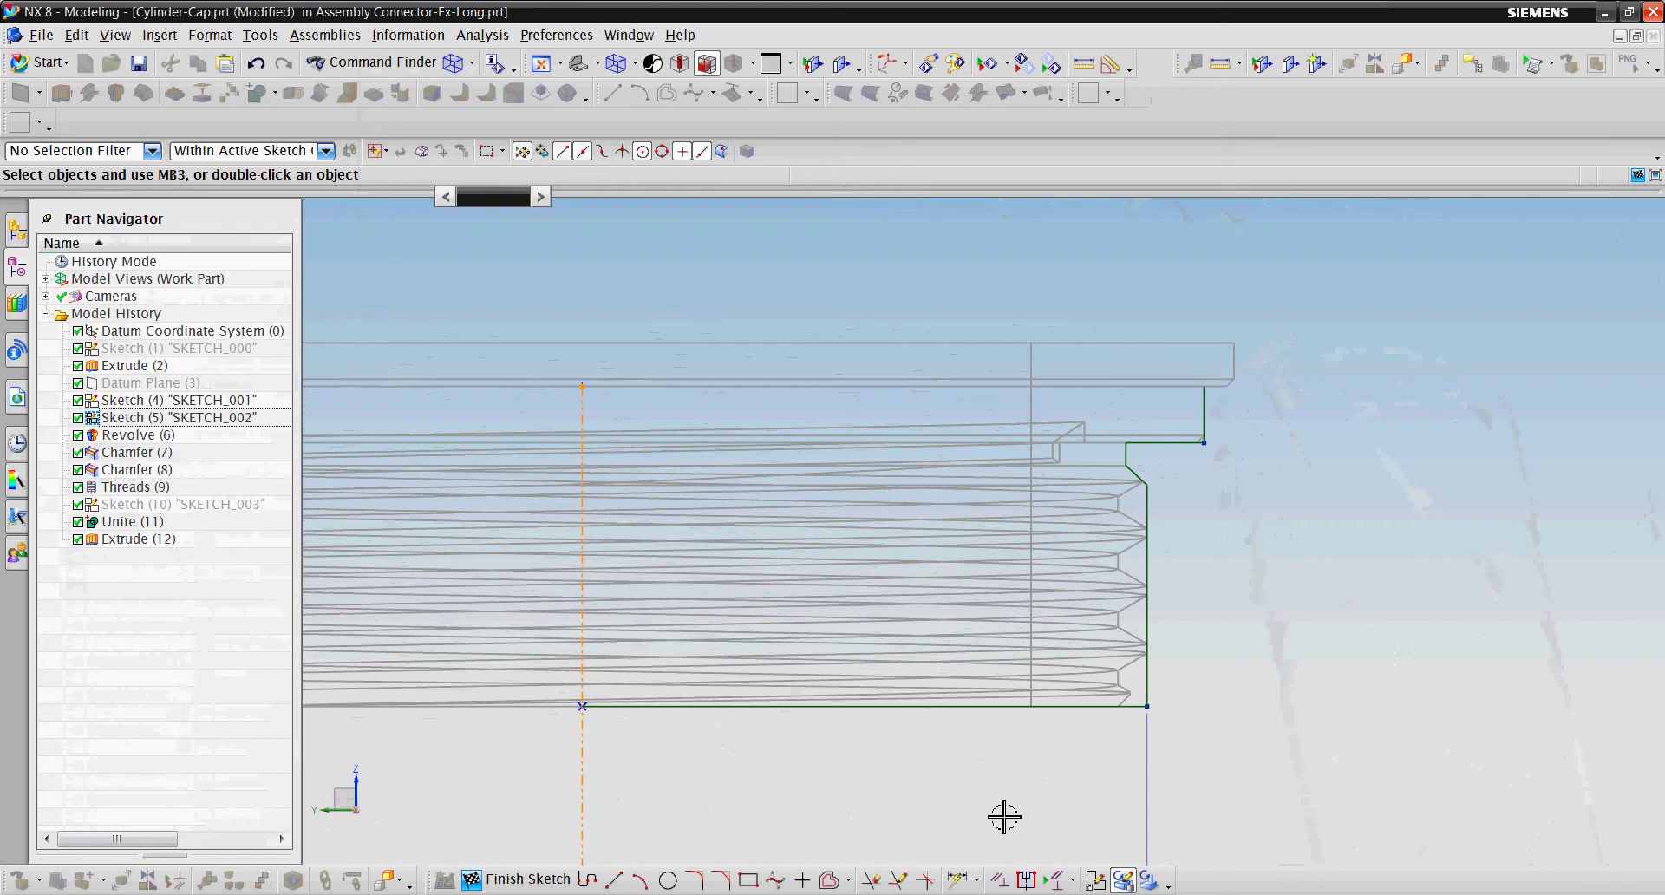
Finish the sketch with Ctrl+Q and orbit the cap to an oblique view
key("ctrl+q")
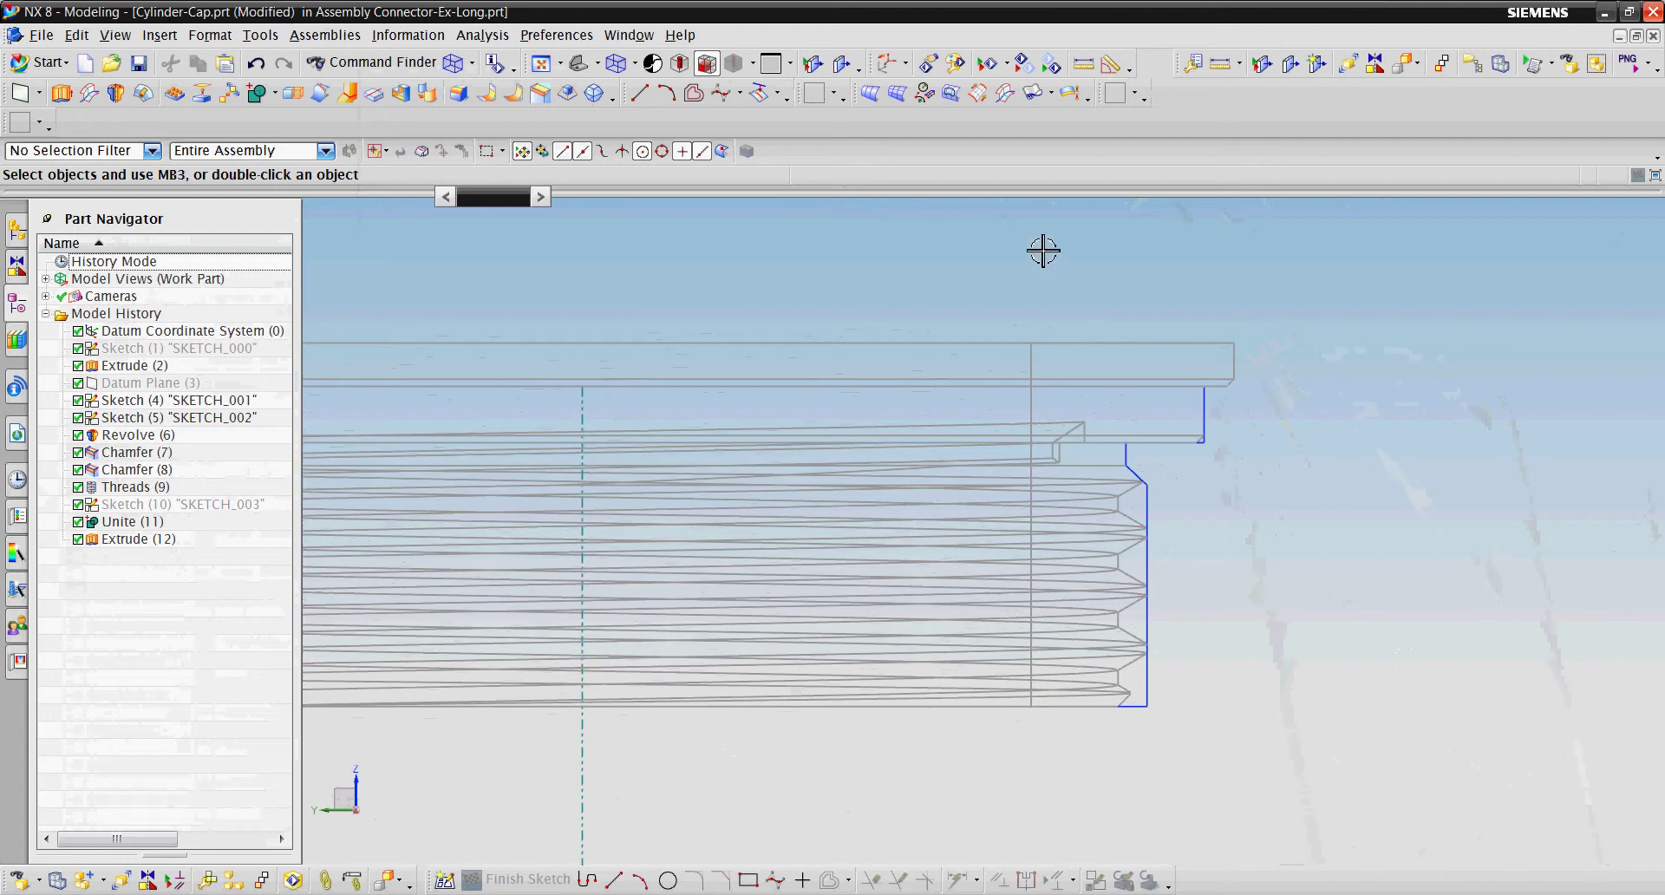
scroll(1000, 298, "down", 1)
scroll(825, 262, "down", 2)
middle_click_drag(794, 251, 1146, 338)
Make Connector-Ex-Long the work part again and display the assembly shaded
right_click(240, 505)
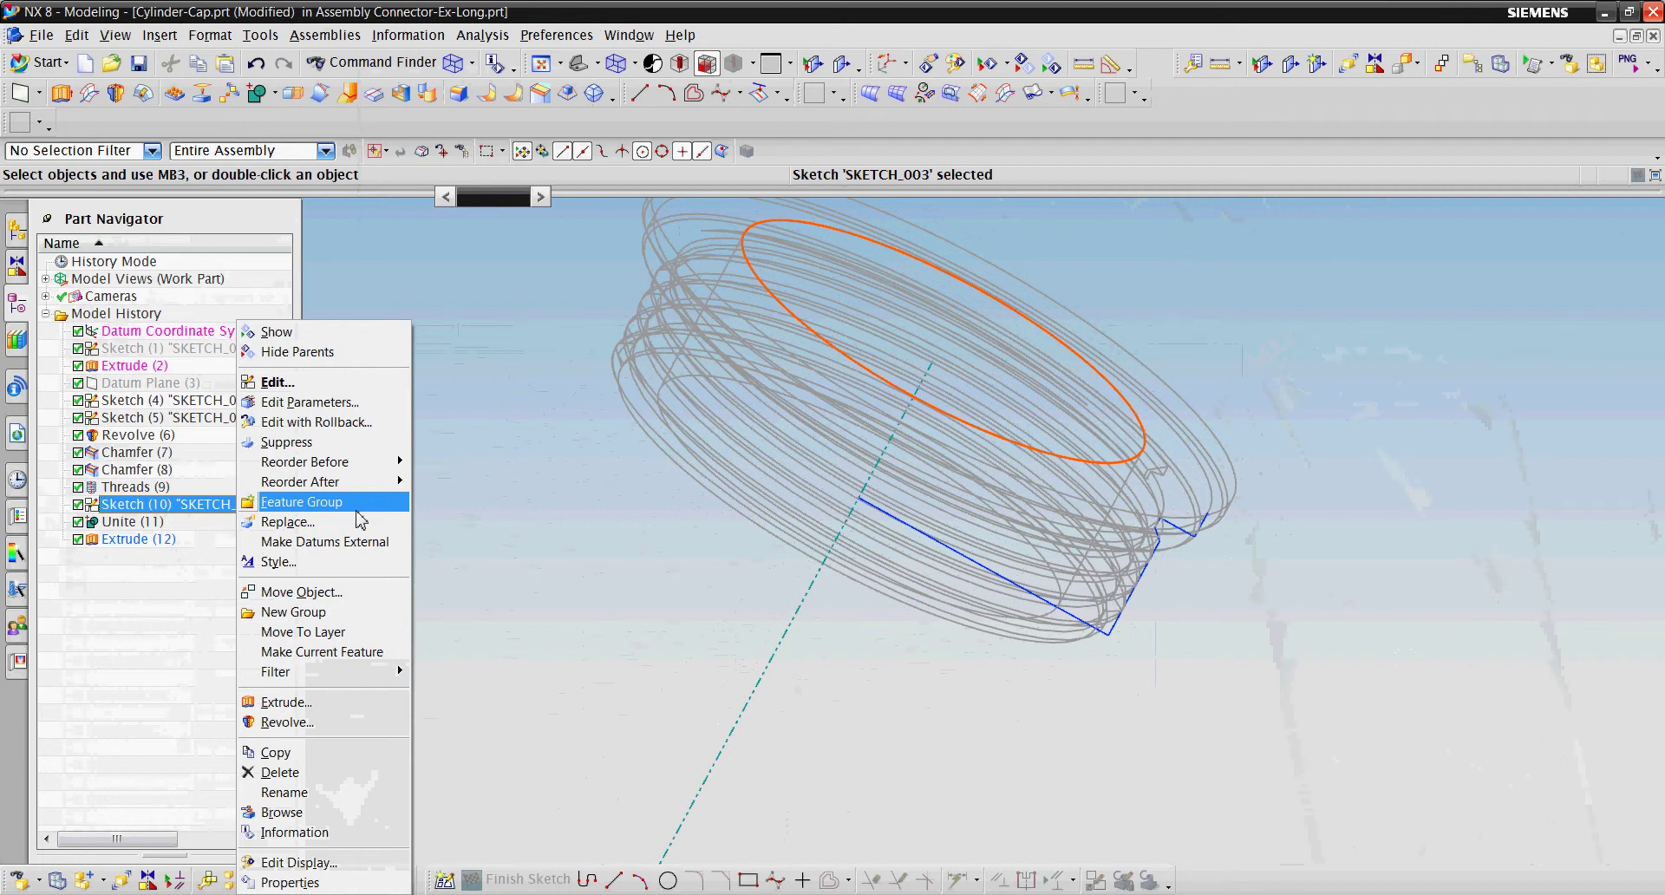
scroll(636, 314, "down", 3)
left_click(18, 265)
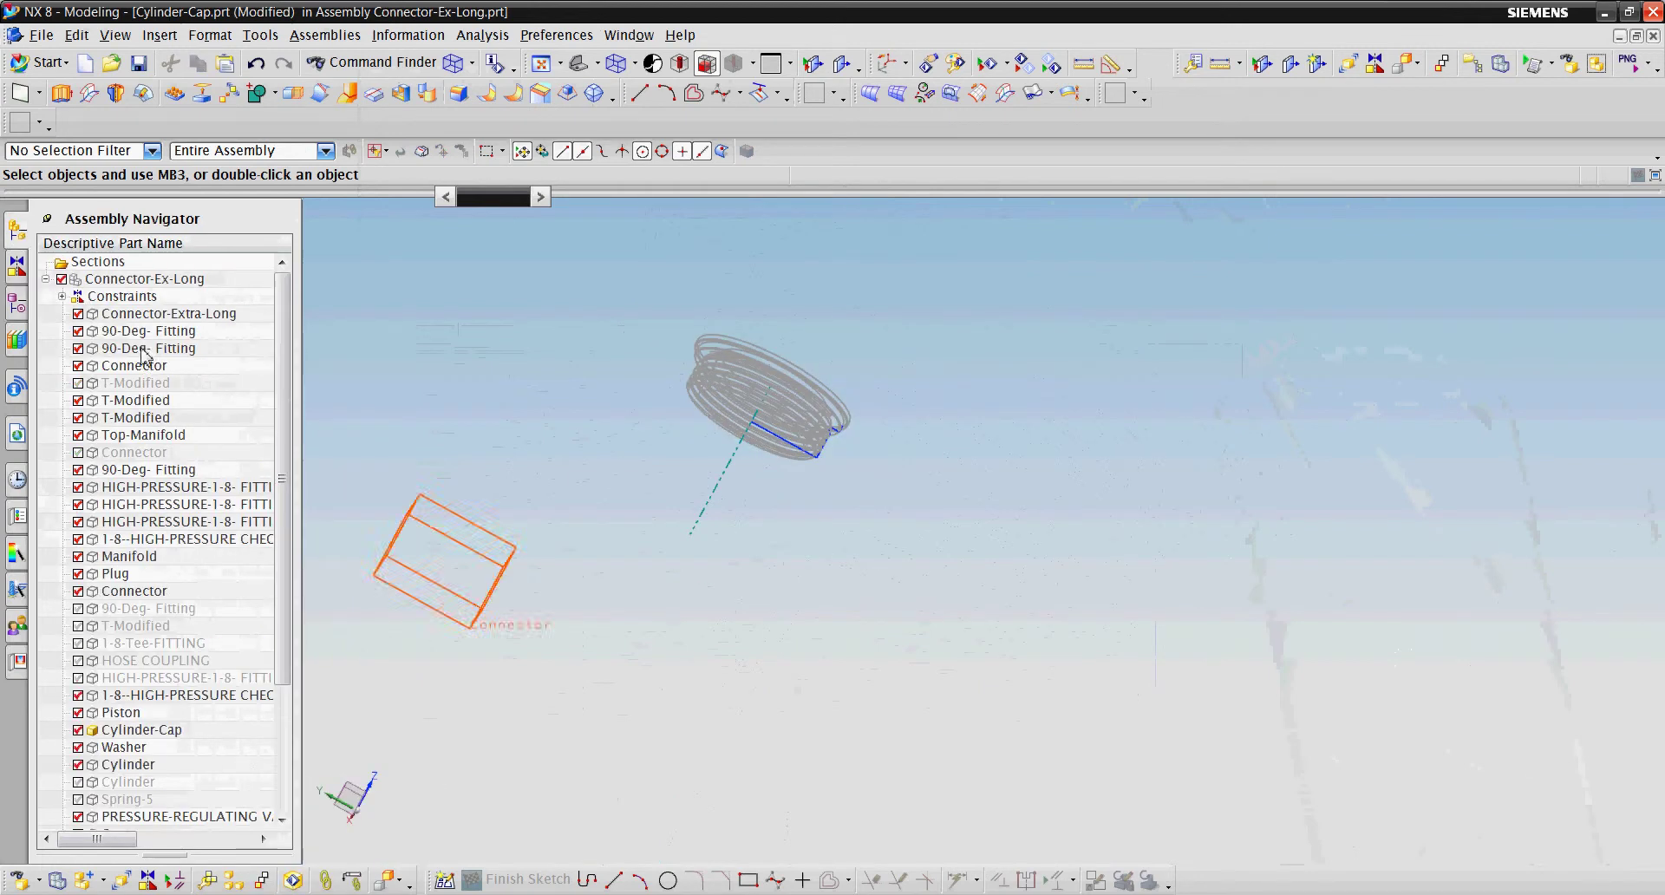
right_click(230, 287)
left_click(286, 317)
left_click(636, 72)
left_click(676, 87)
middle_click_drag(565, 357, 676, 675)
scroll(693, 555, "down", 5)
scroll(685, 438, "up", 5)
scroll(763, 338, "down", 5)
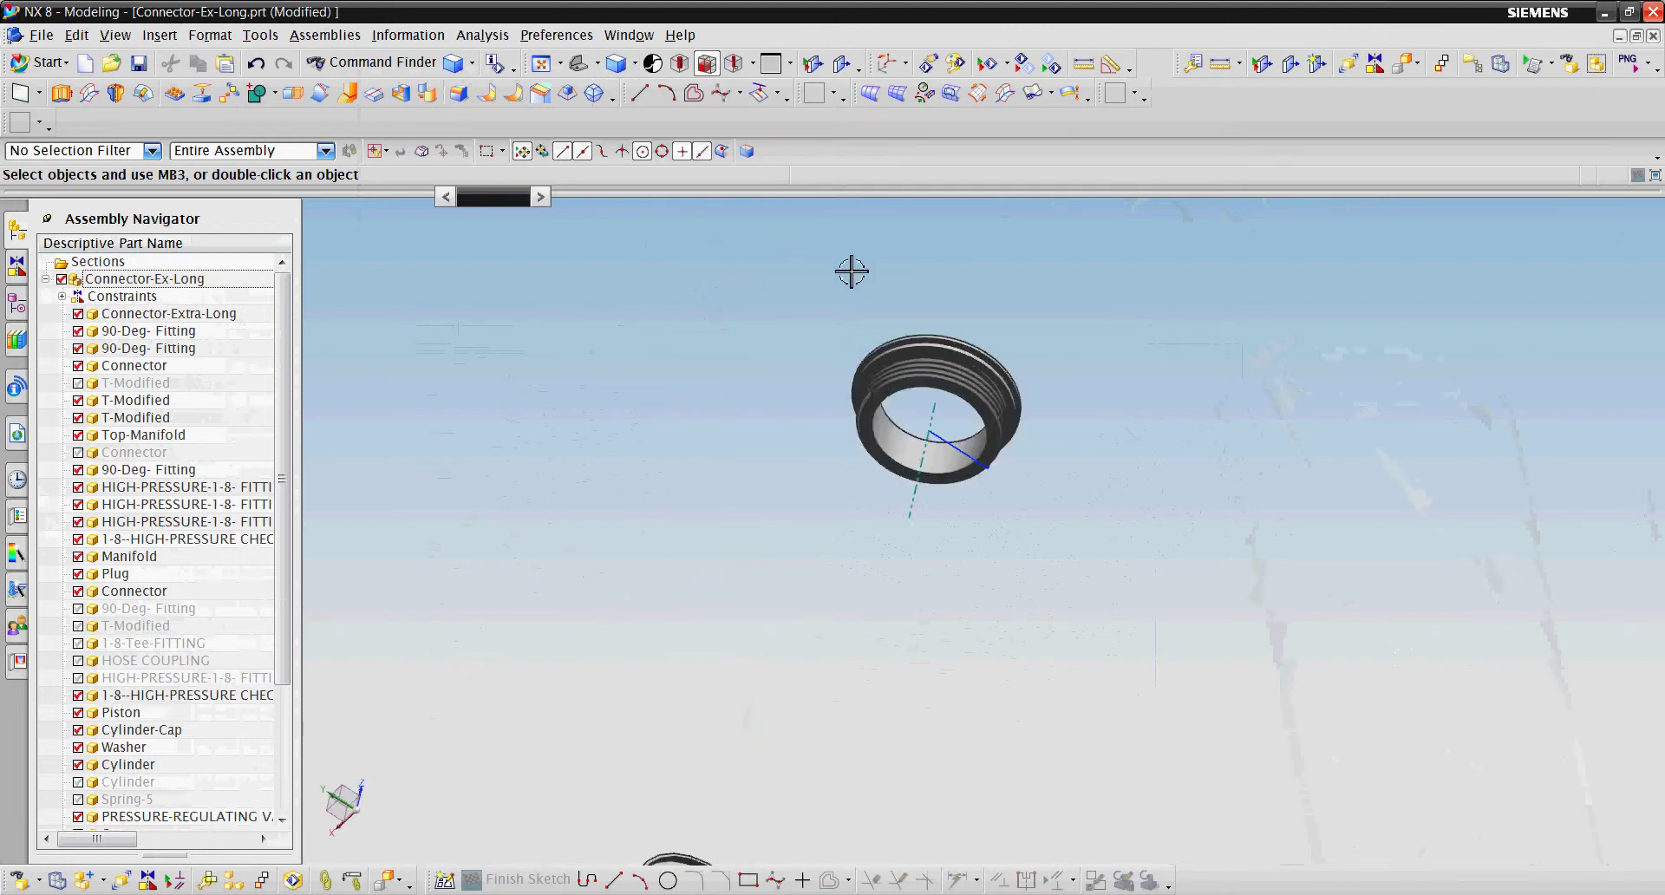
Measure the radius of the cylinder cap's inner ring face, confirming 15.5 mm
left_click(482, 34)
left_click(512, 96)
left_click(607, 252)
left_click(557, 341)
left_click(664, 555)
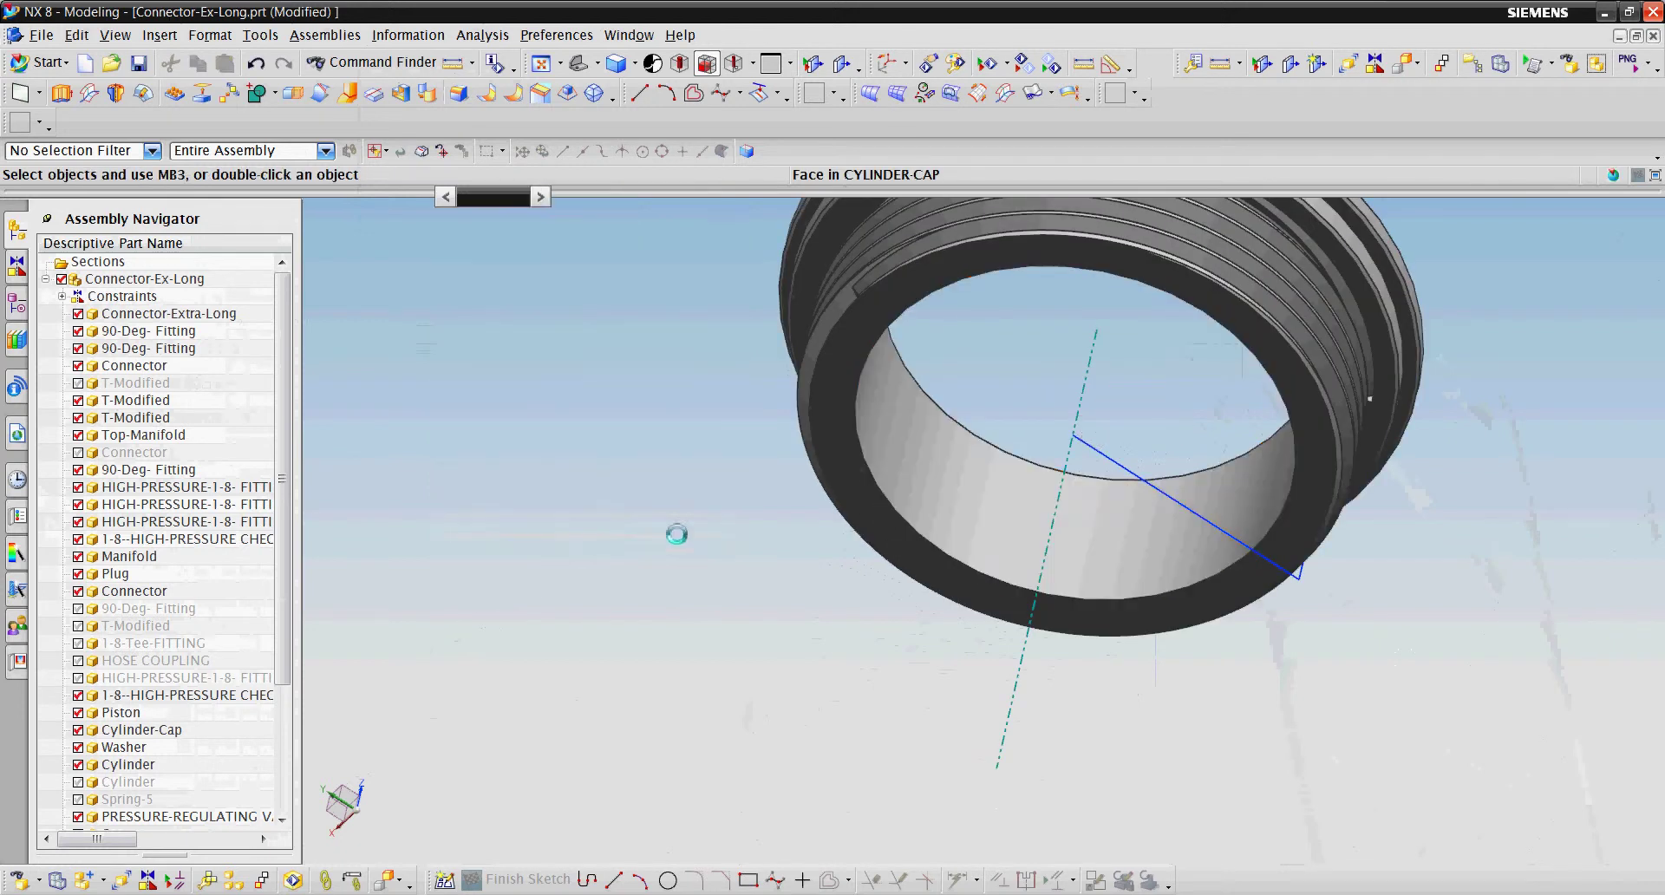
scroll(673, 532, "up", 4)
scroll(173, 585, "down", 3)
Make Piston the work part
right_click(191, 546)
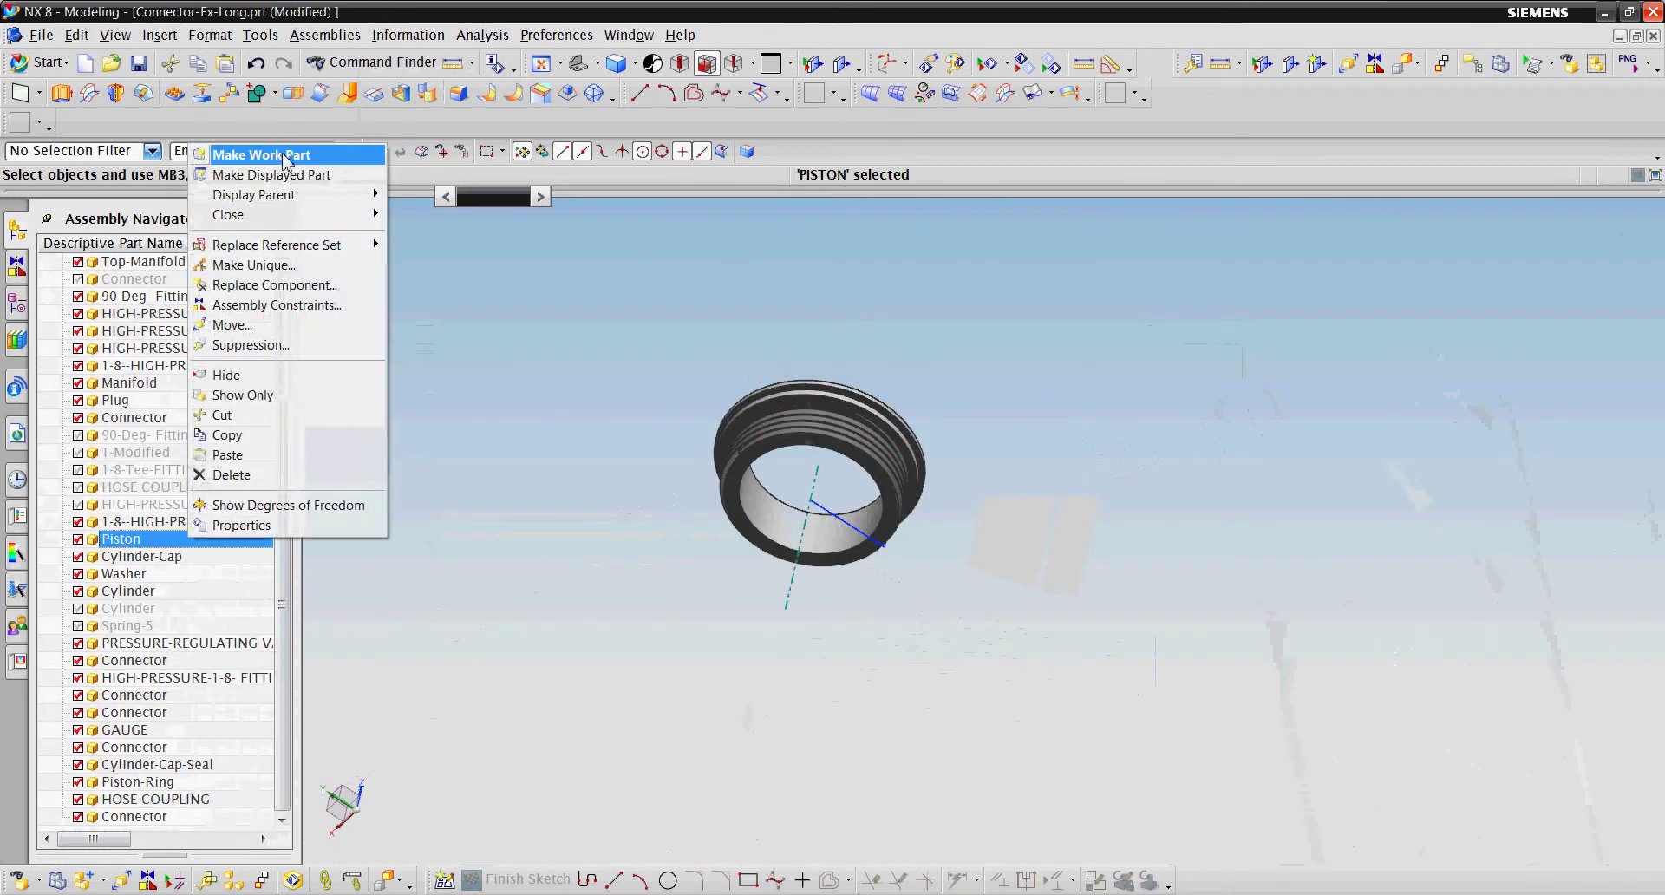
left_click(252, 151)
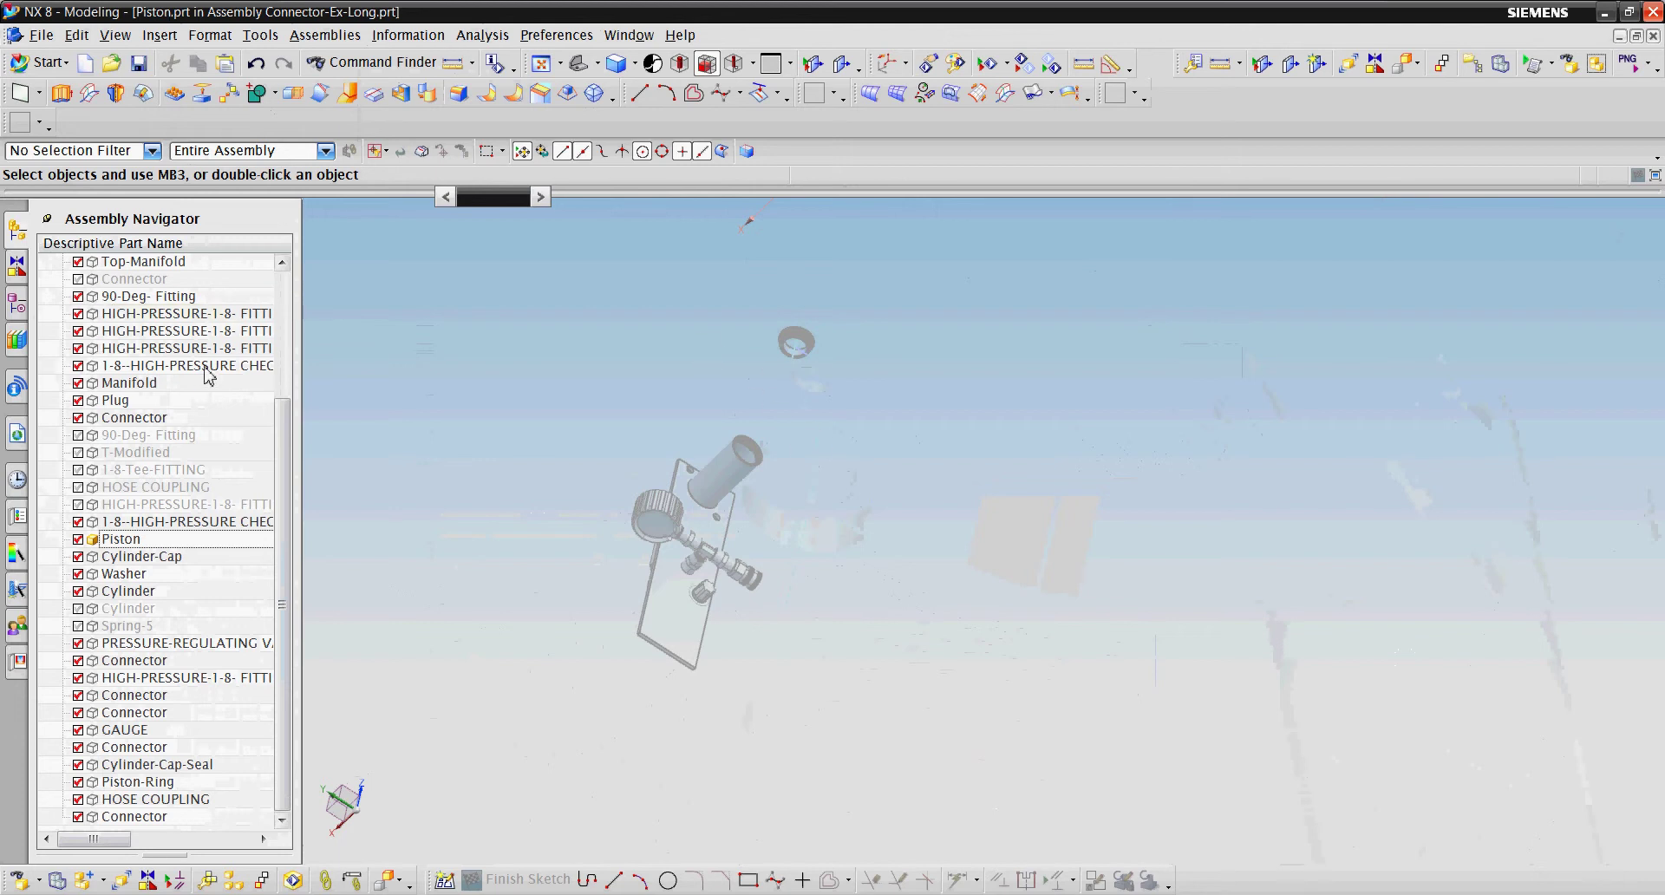
scroll(208, 374, "up", 3)
scroll(747, 531, "up", 3)
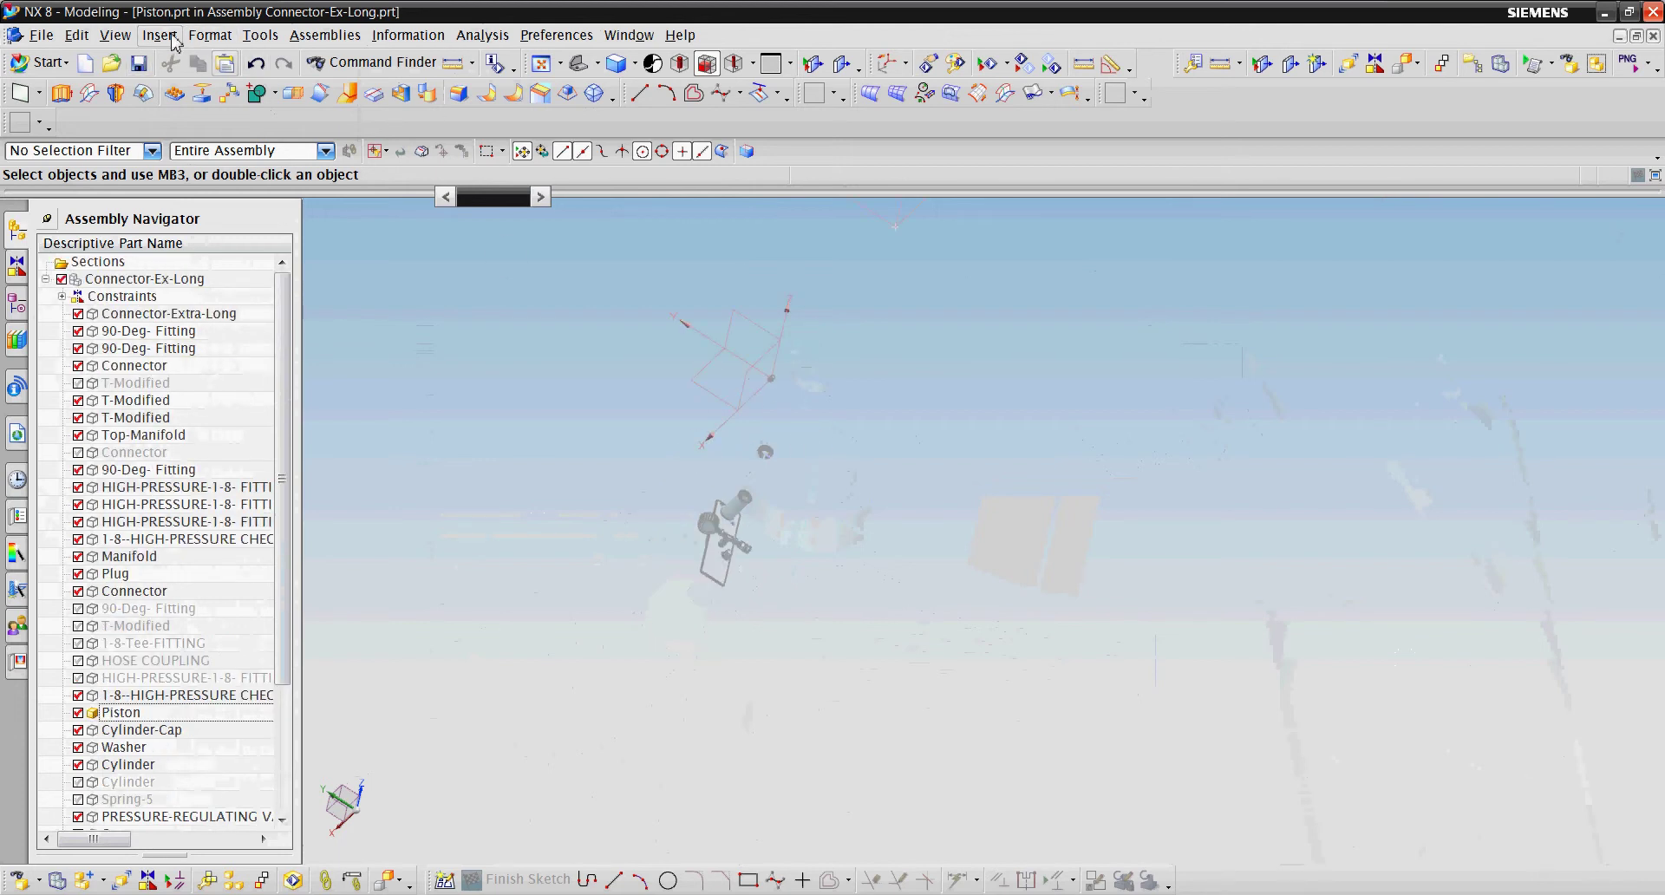
Start a new sketch in Piston on the default sketch plane
left_click(159, 35)
left_click(225, 78)
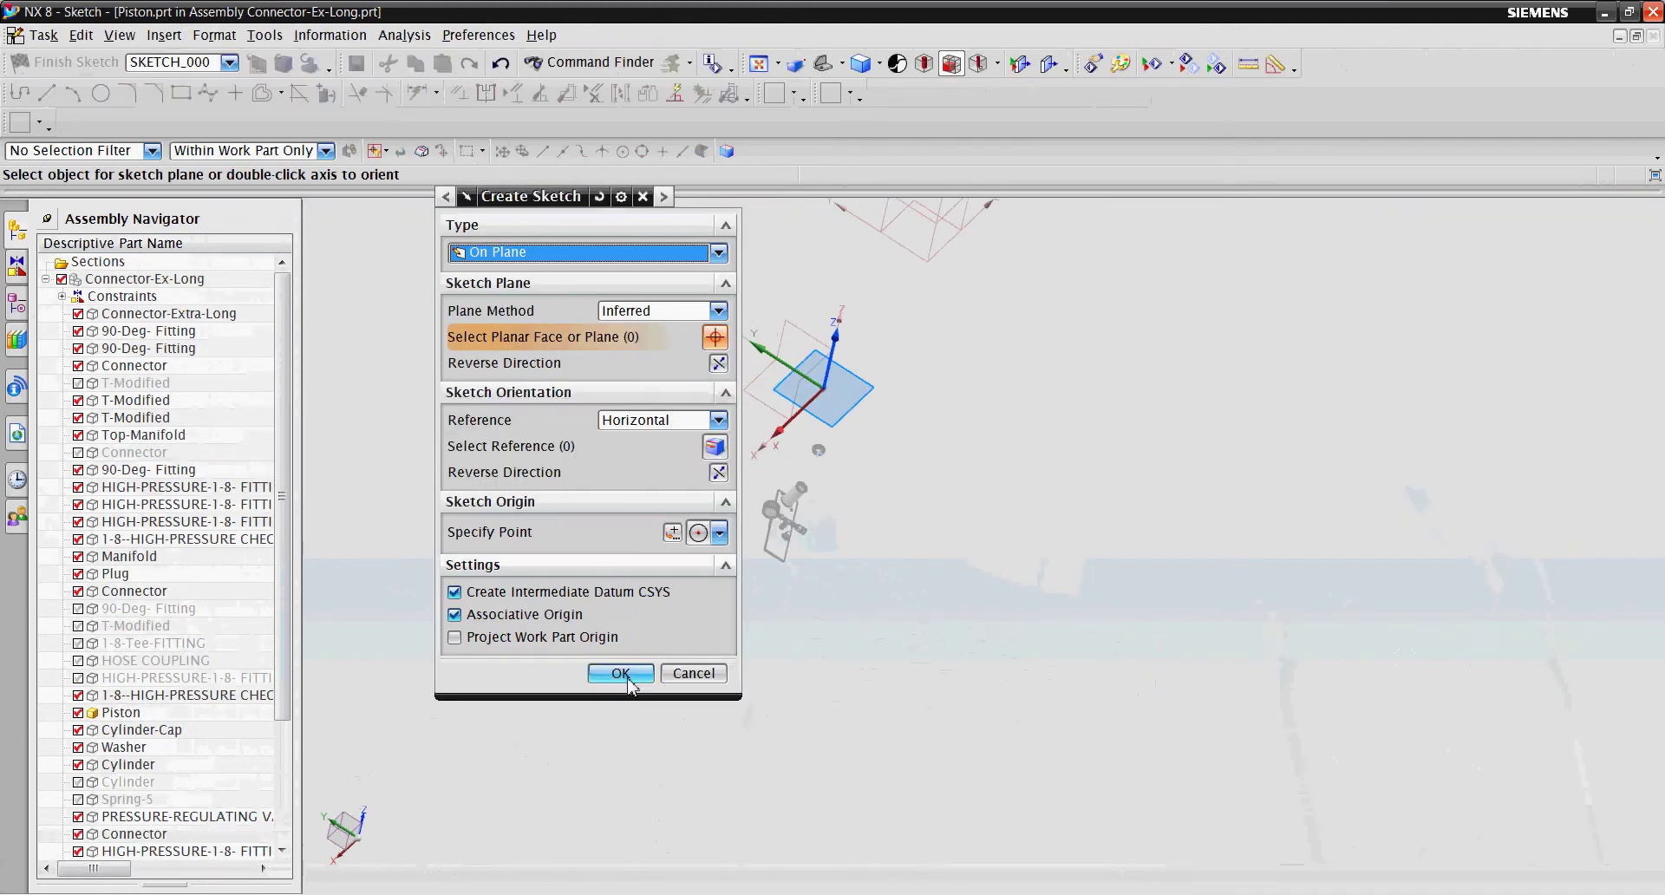
left_click(621, 673)
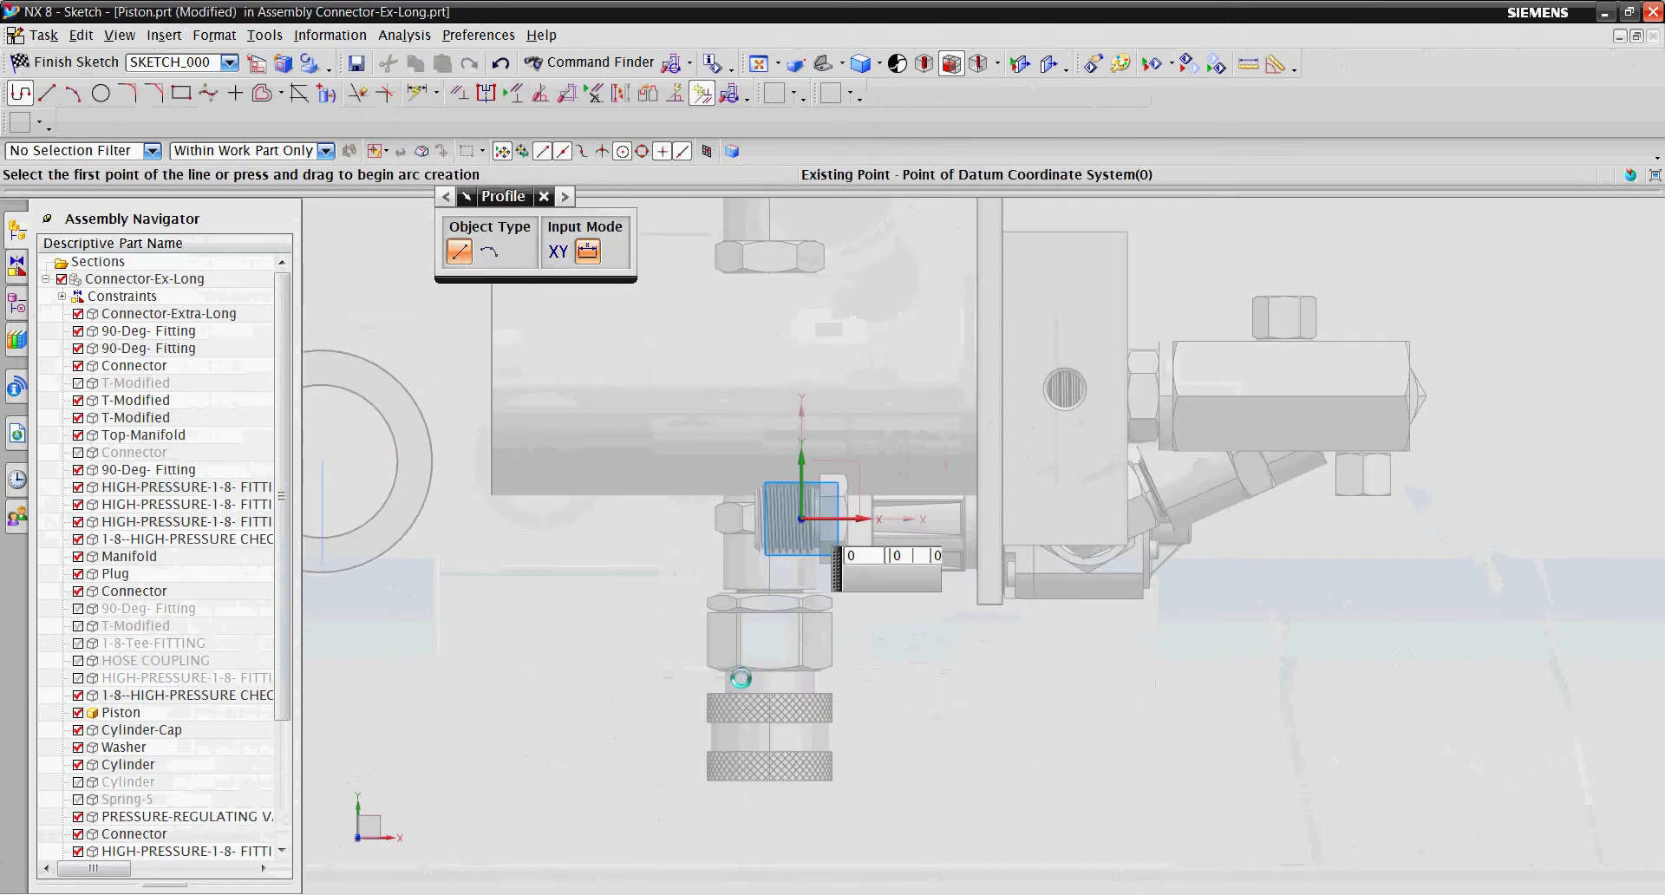
Draw a profile from the origin: 95 mm up, 15 mm right, 7.5 mm down
left_click(802, 518)
scroll(746, 452, "down", 3)
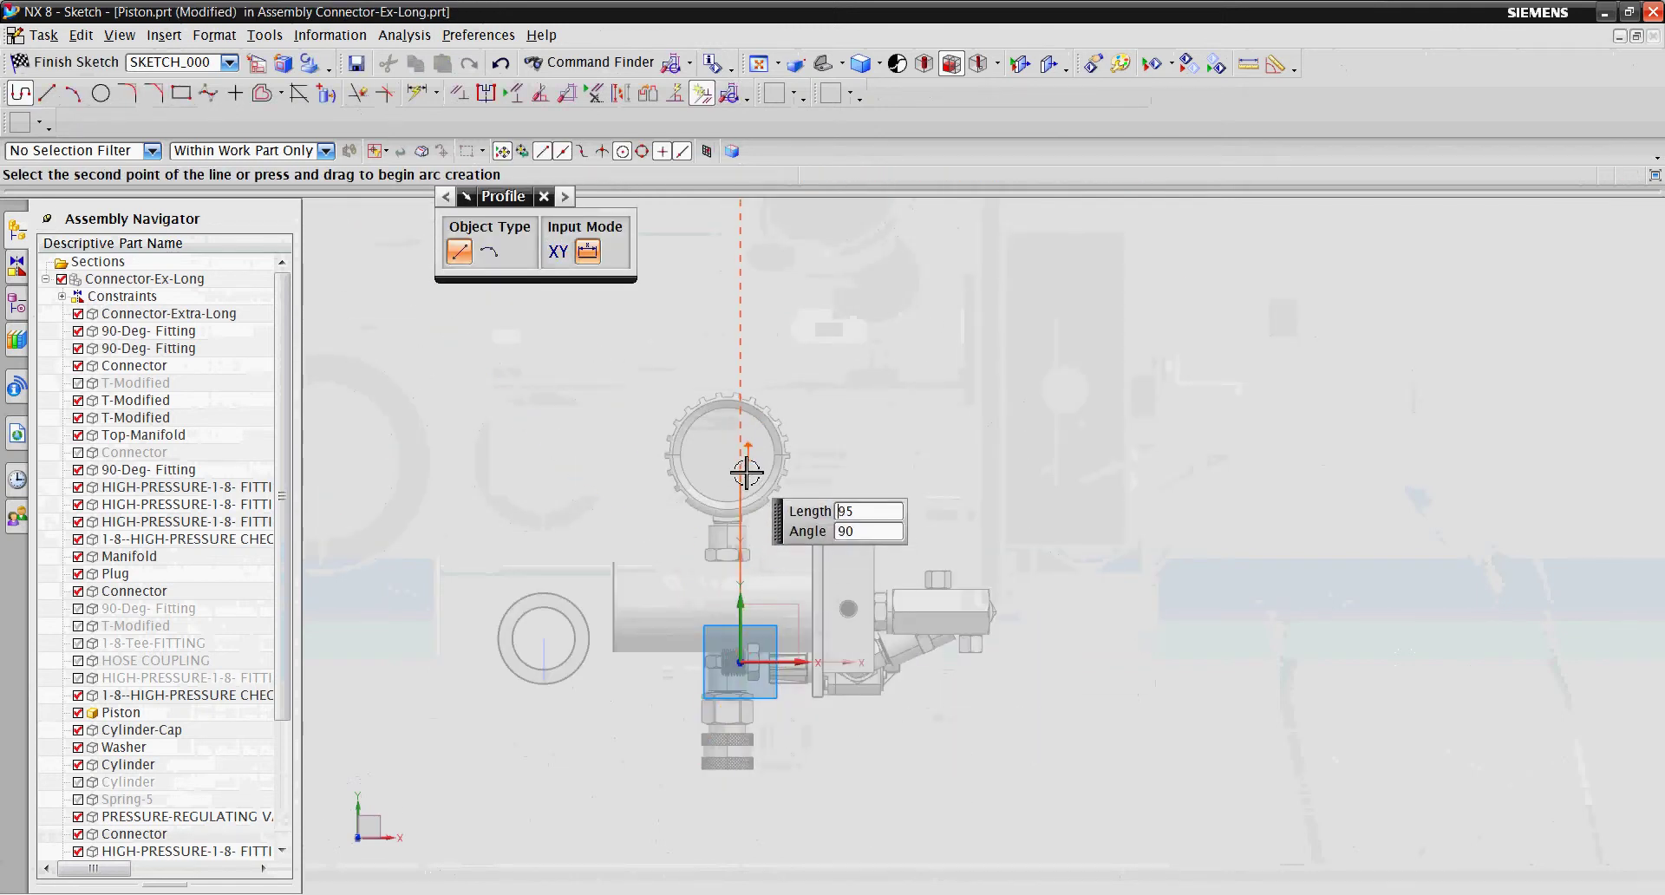
left_click(746, 473)
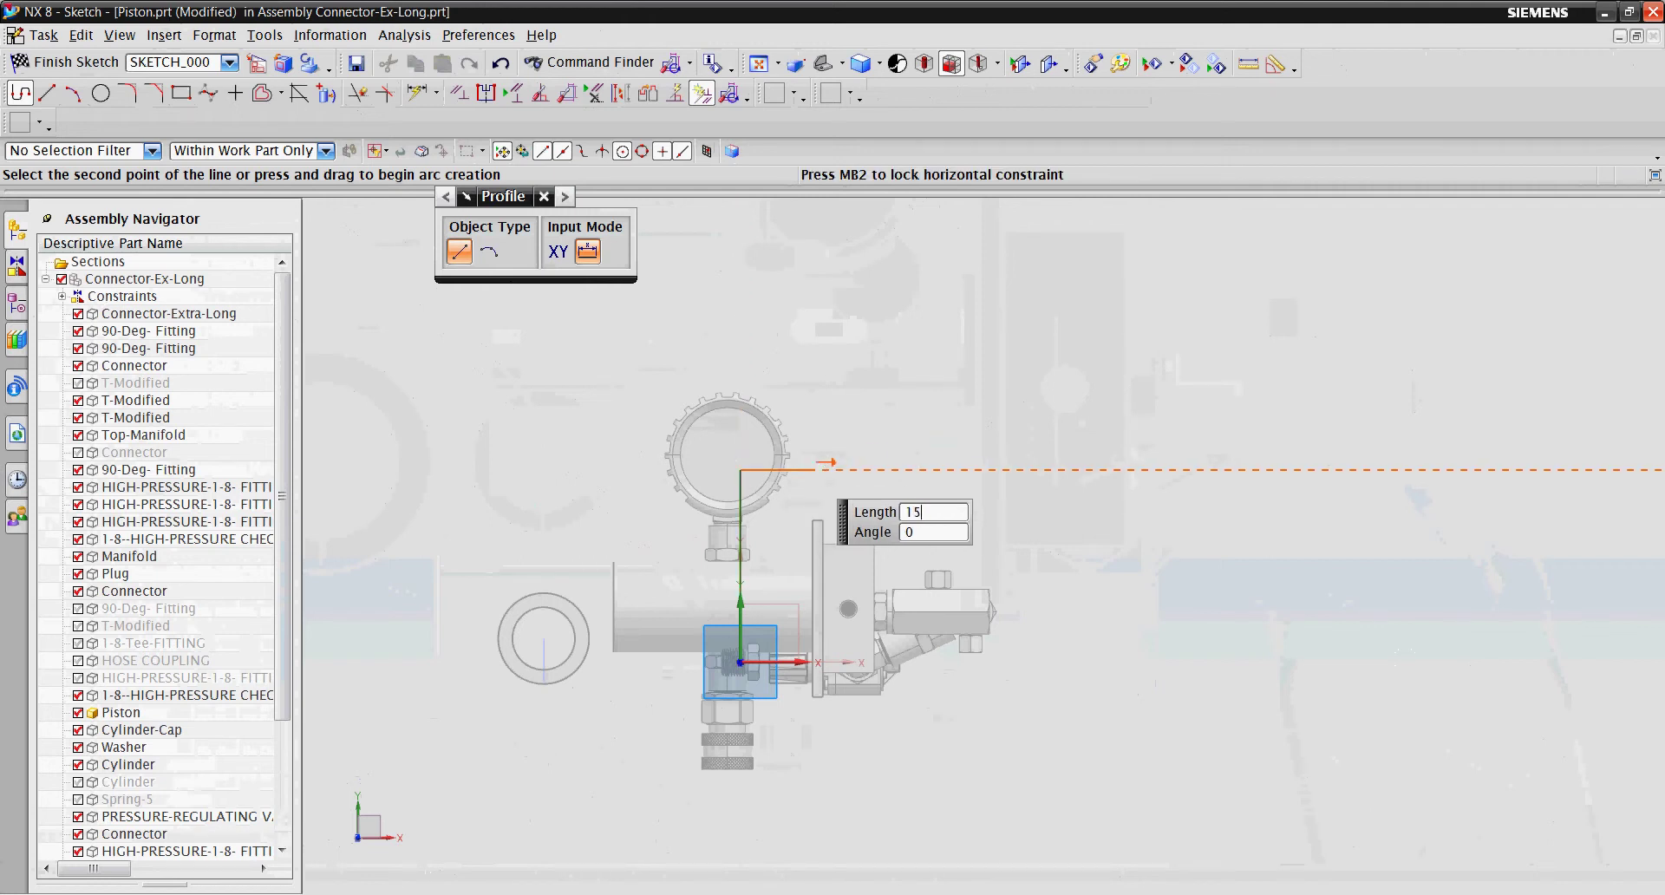
left_click(771, 472)
scroll(818, 717, "up", 3)
scroll(736, 403, "up", 5)
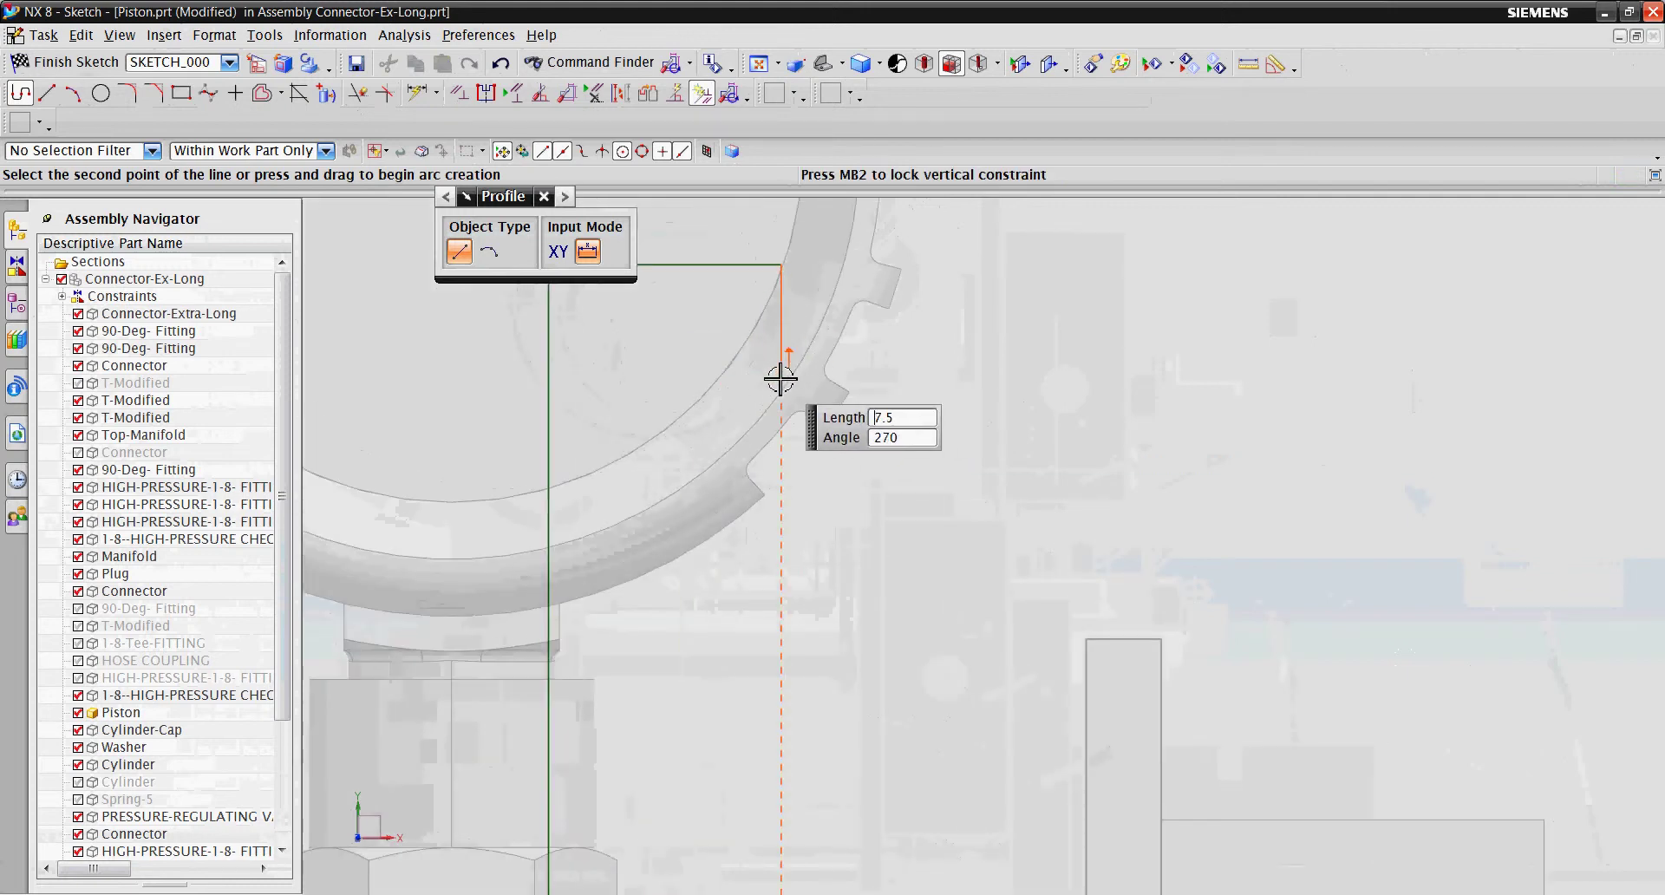
scroll(767, 364, "up", 2)
left_click(790, 326)
Continue the profile with small steps and a long vertical line down to the base
left_click(759, 330)
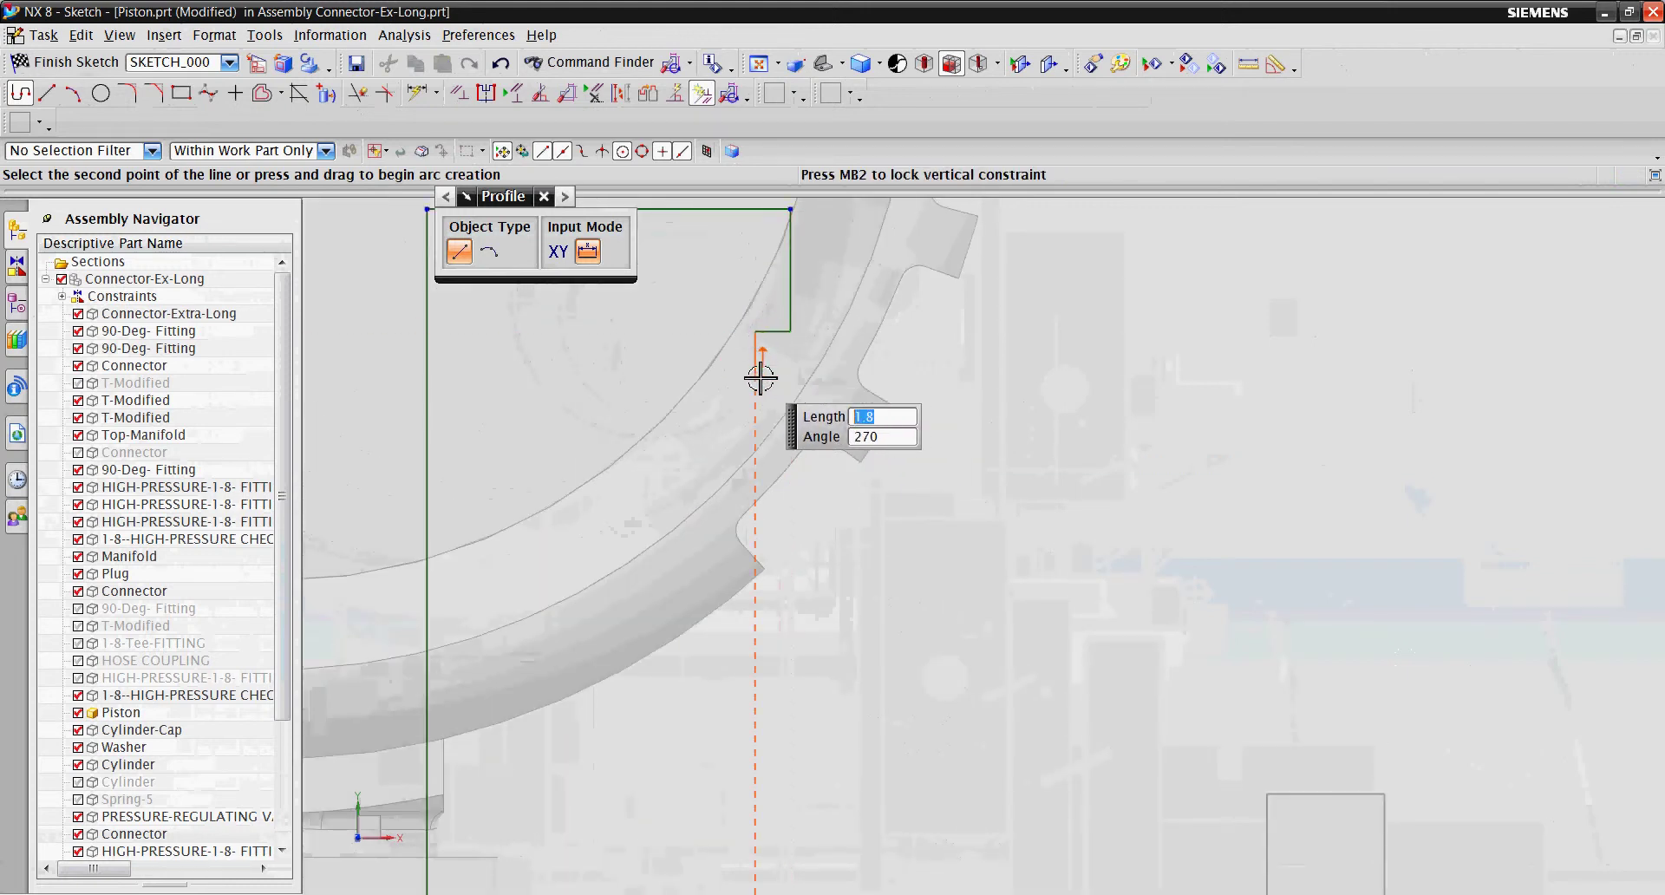
scroll(762, 635, "up", 5)
scroll(744, 577, "down", 3)
scroll(810, 588, "down", 3)
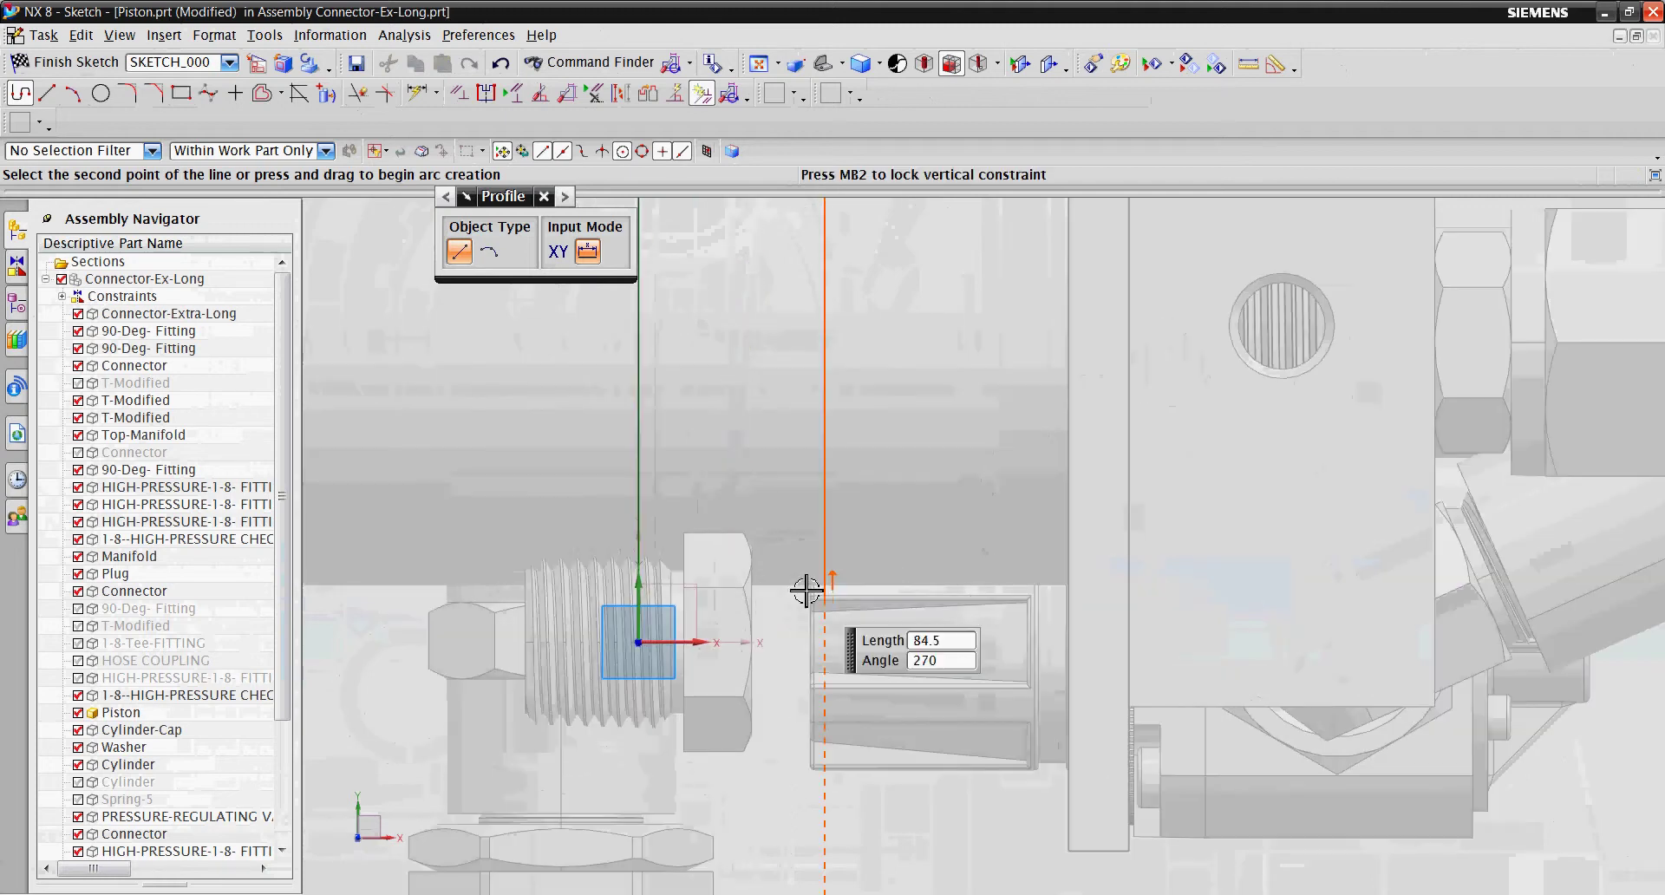
left_click(806, 558)
left_click(806, 585)
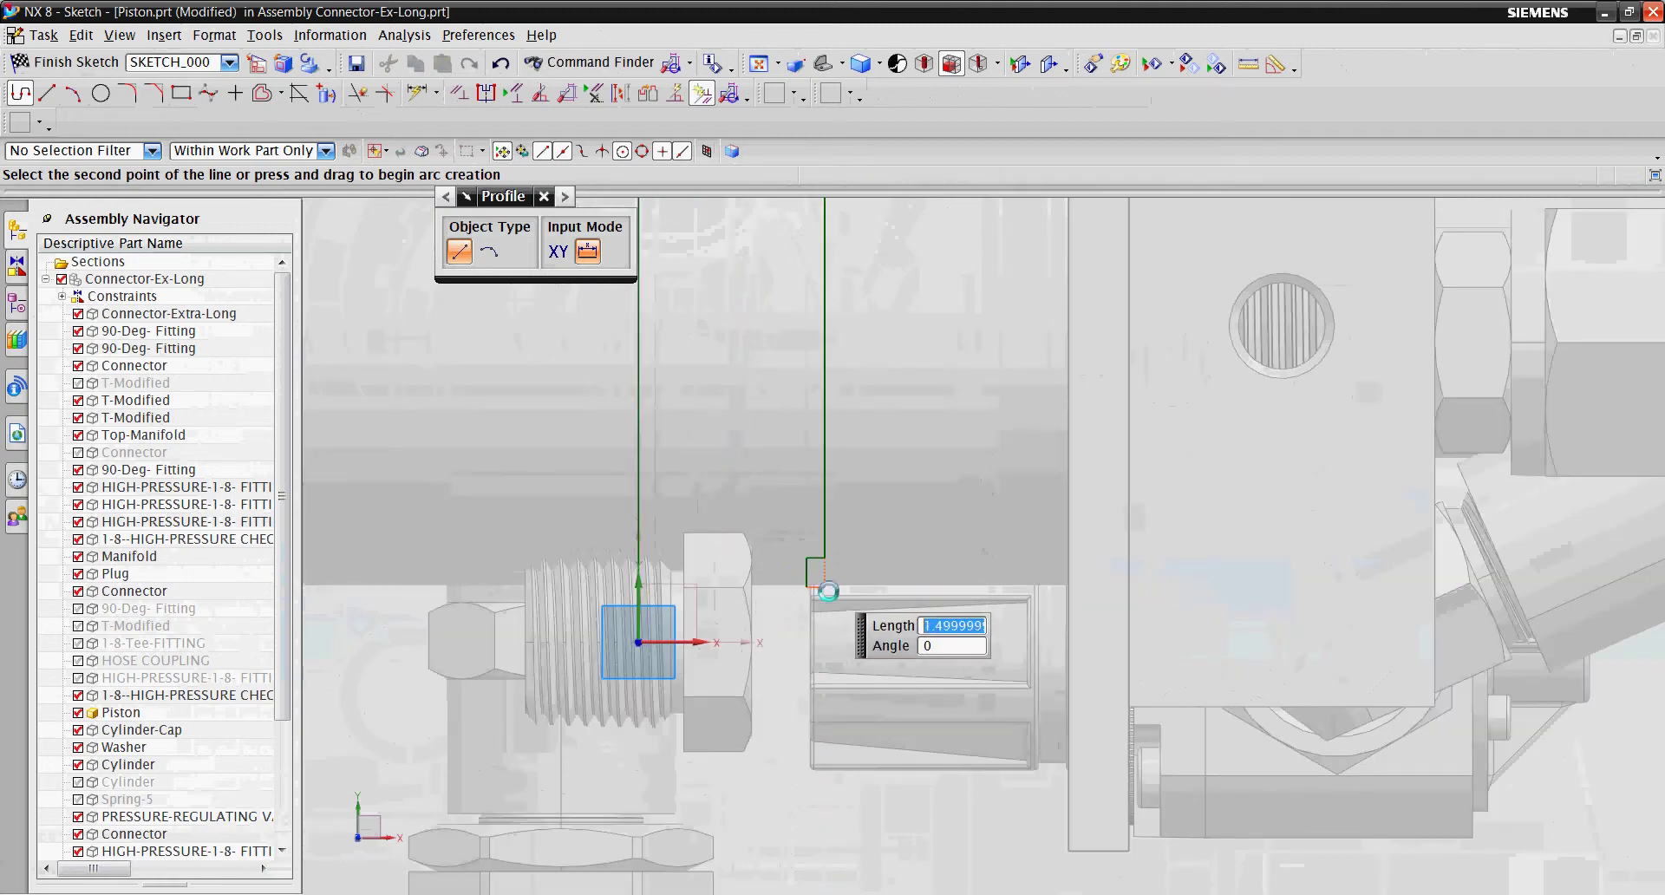
left_click(824, 586)
left_click(824, 755)
key("Escape")
Close the bottom with a base line and trim off the overshooting line end
key("l")
left_click(639, 642)
left_click(867, 642)
left_click(358, 93)
left_click(833, 739)
key("Escape")
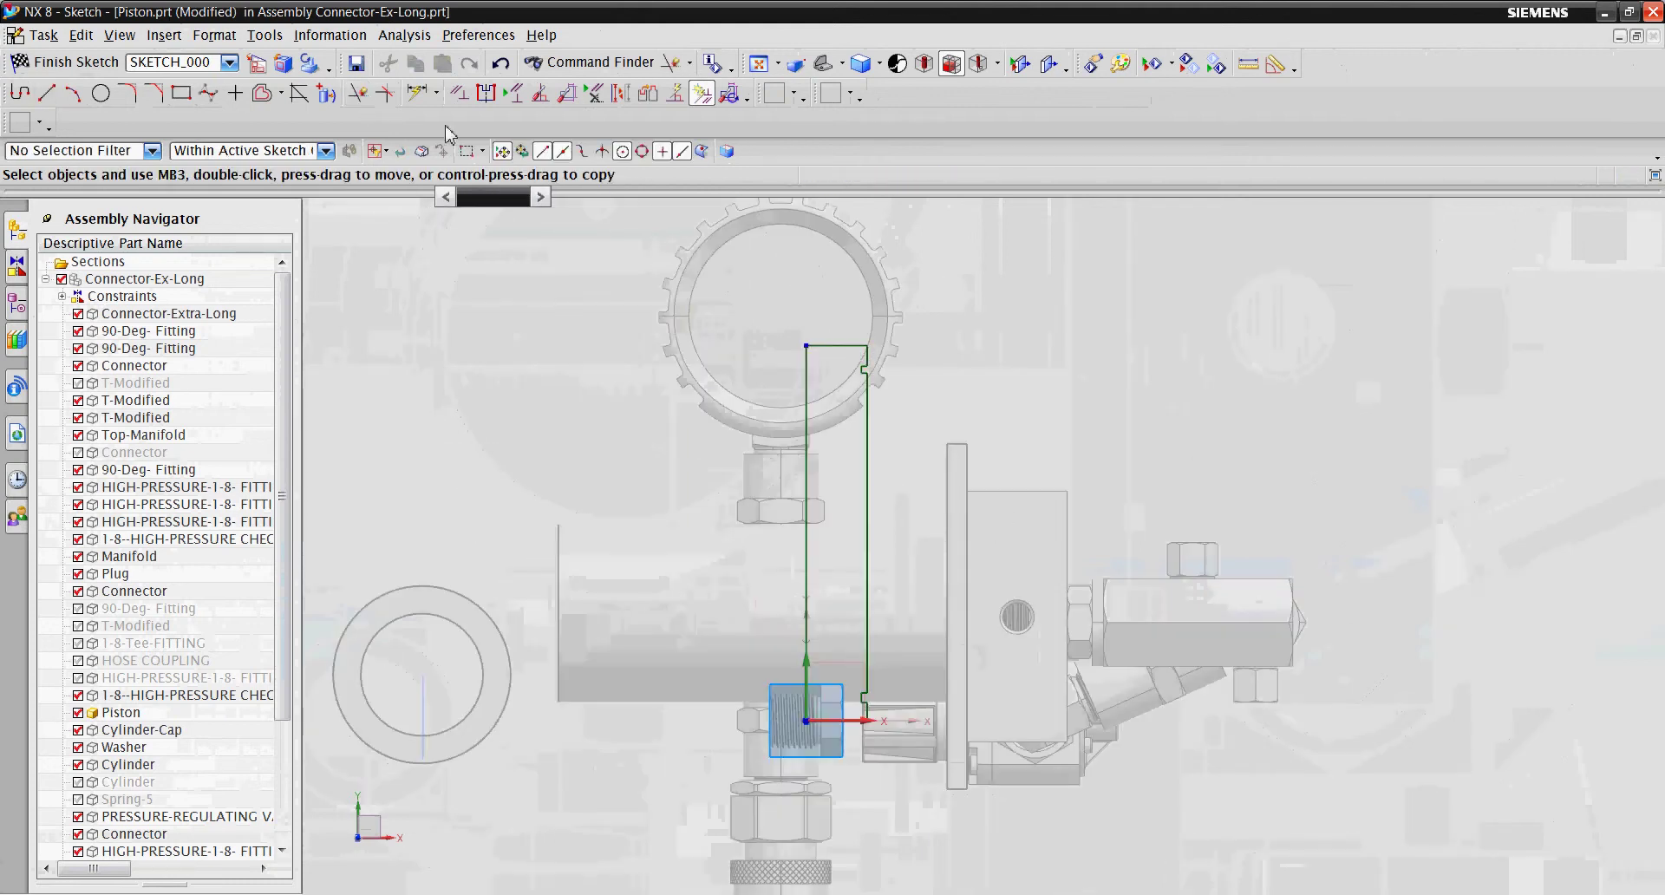
Dimension the profile's height at 95 mm and top width at 15.4 mm
key("d")
left_click(807, 506)
left_click(498, 473)
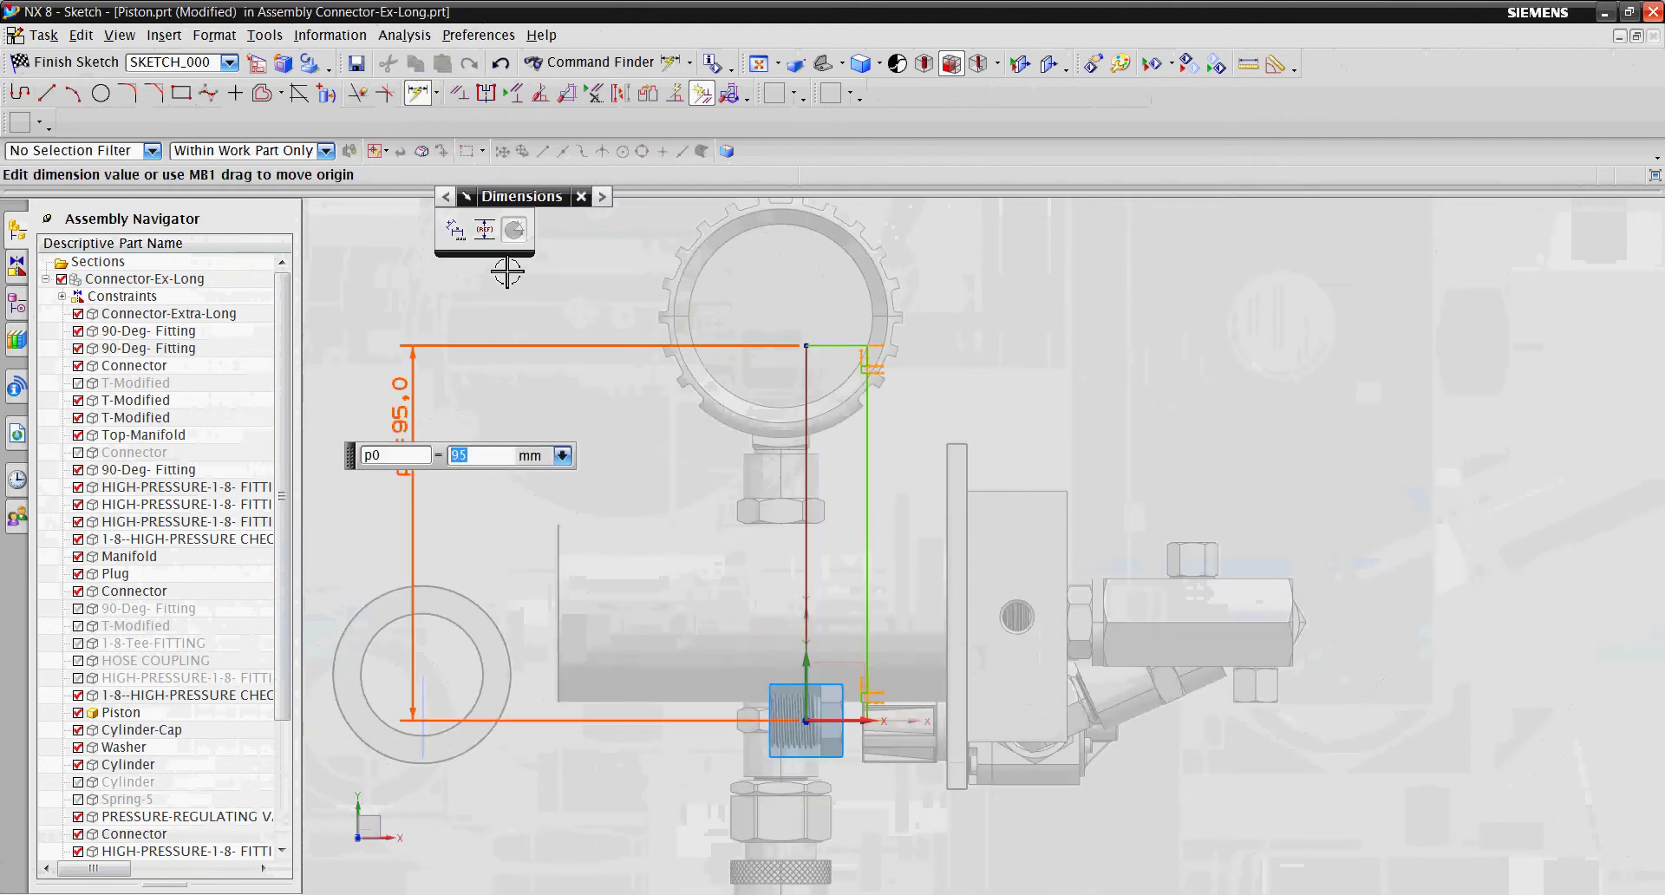
left_click(833, 351)
left_click(840, 297)
scroll(1093, 361, "up", 3)
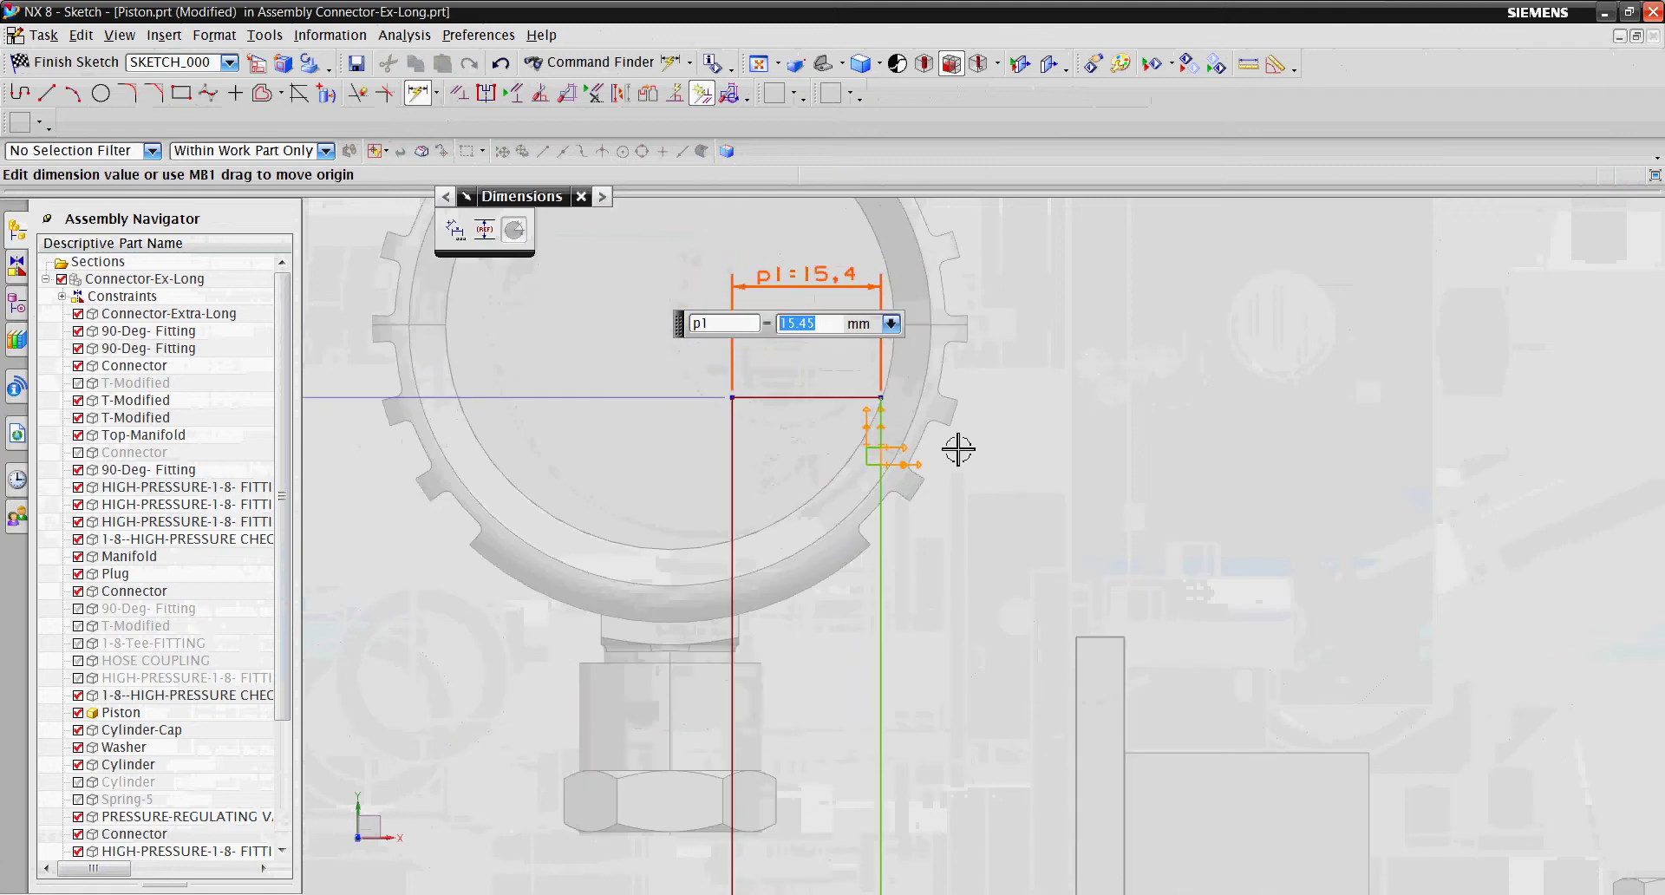
scroll(775, 395, "up", 4)
key("Return")
scroll(763, 520, "down", 3)
Add notch dimensions of 5.2, 13.9 and 1.8 mm
left_click(763, 521)
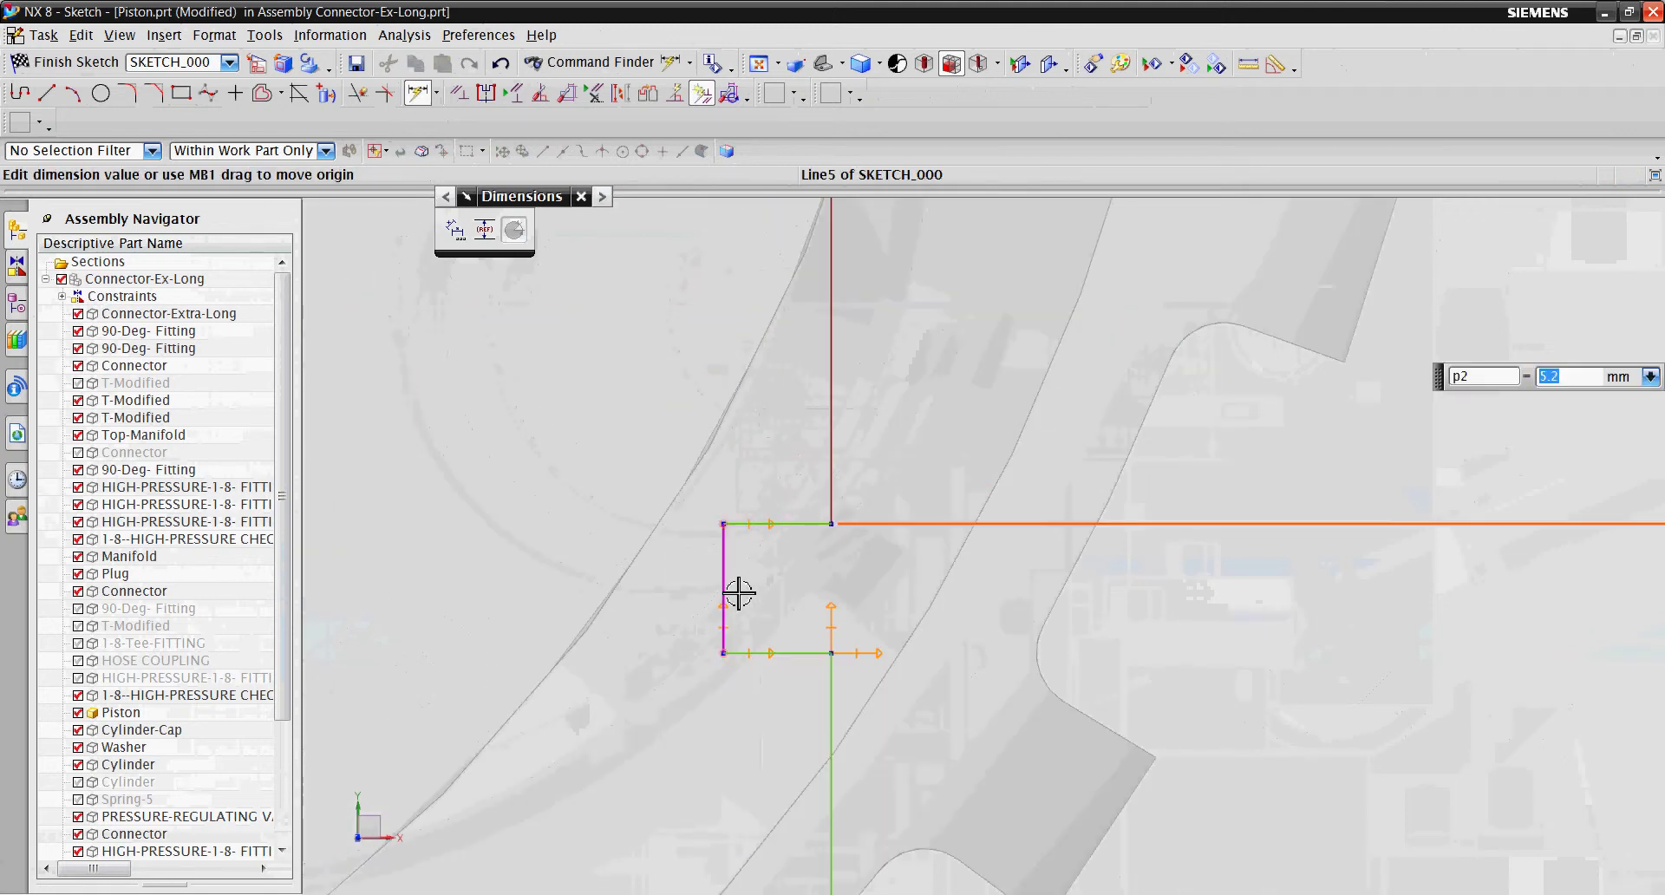
left_click(881, 550)
left_click(958, 595)
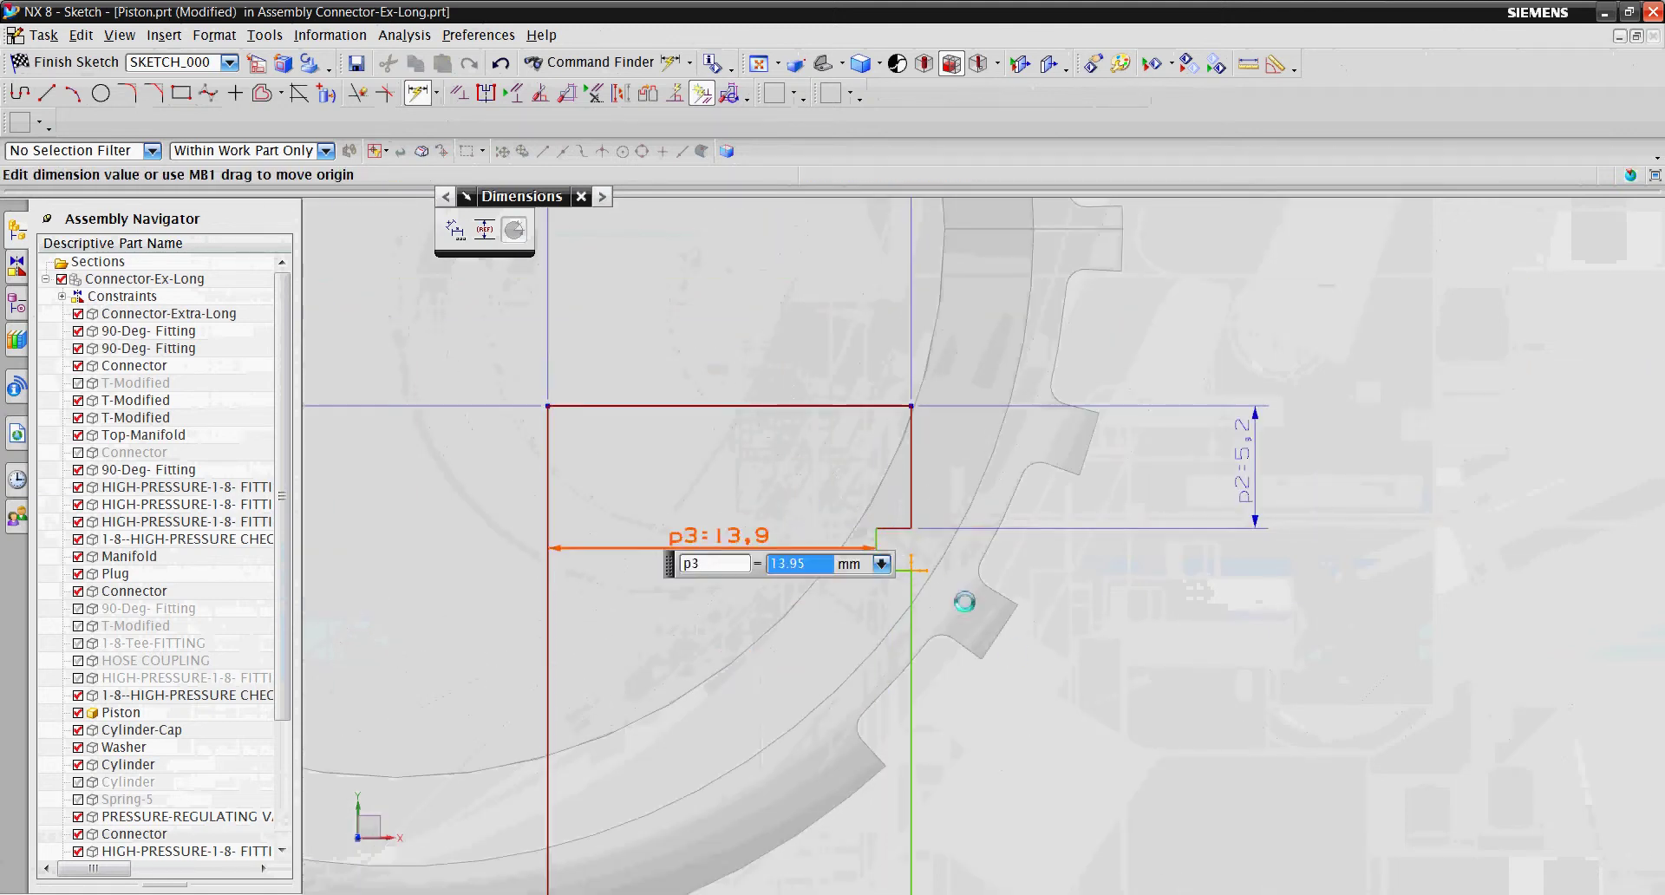
left_click(843, 463)
left_click(836, 545)
left_click(691, 632)
scroll(743, 353, "up", 3)
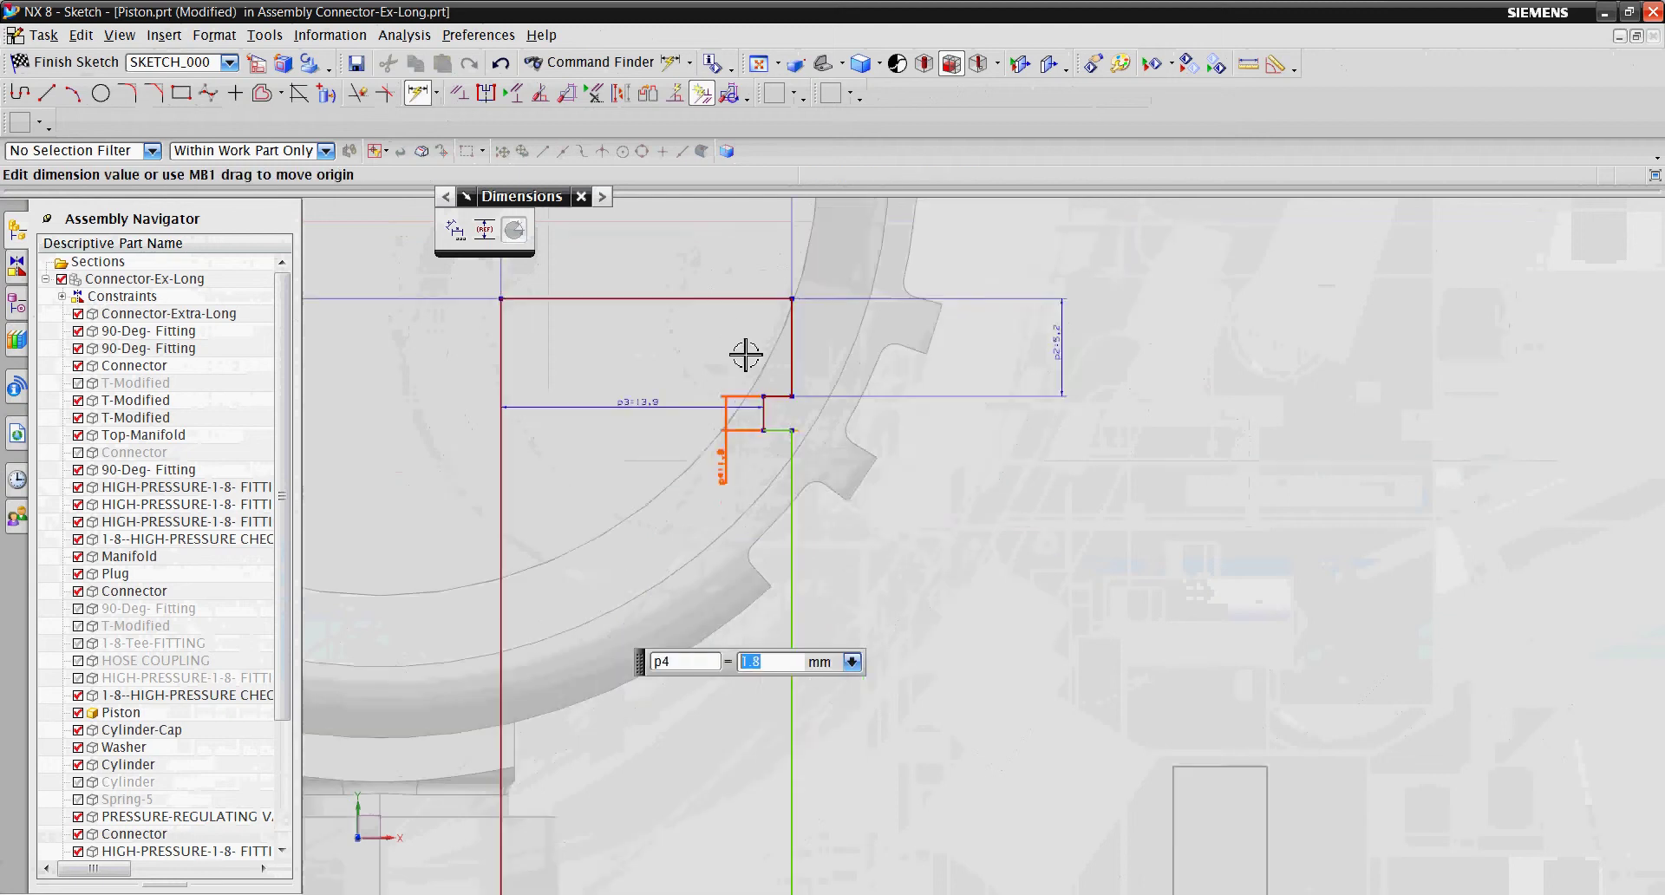
scroll(762, 761, "up", 3)
scroll(662, 650, "up", 3)
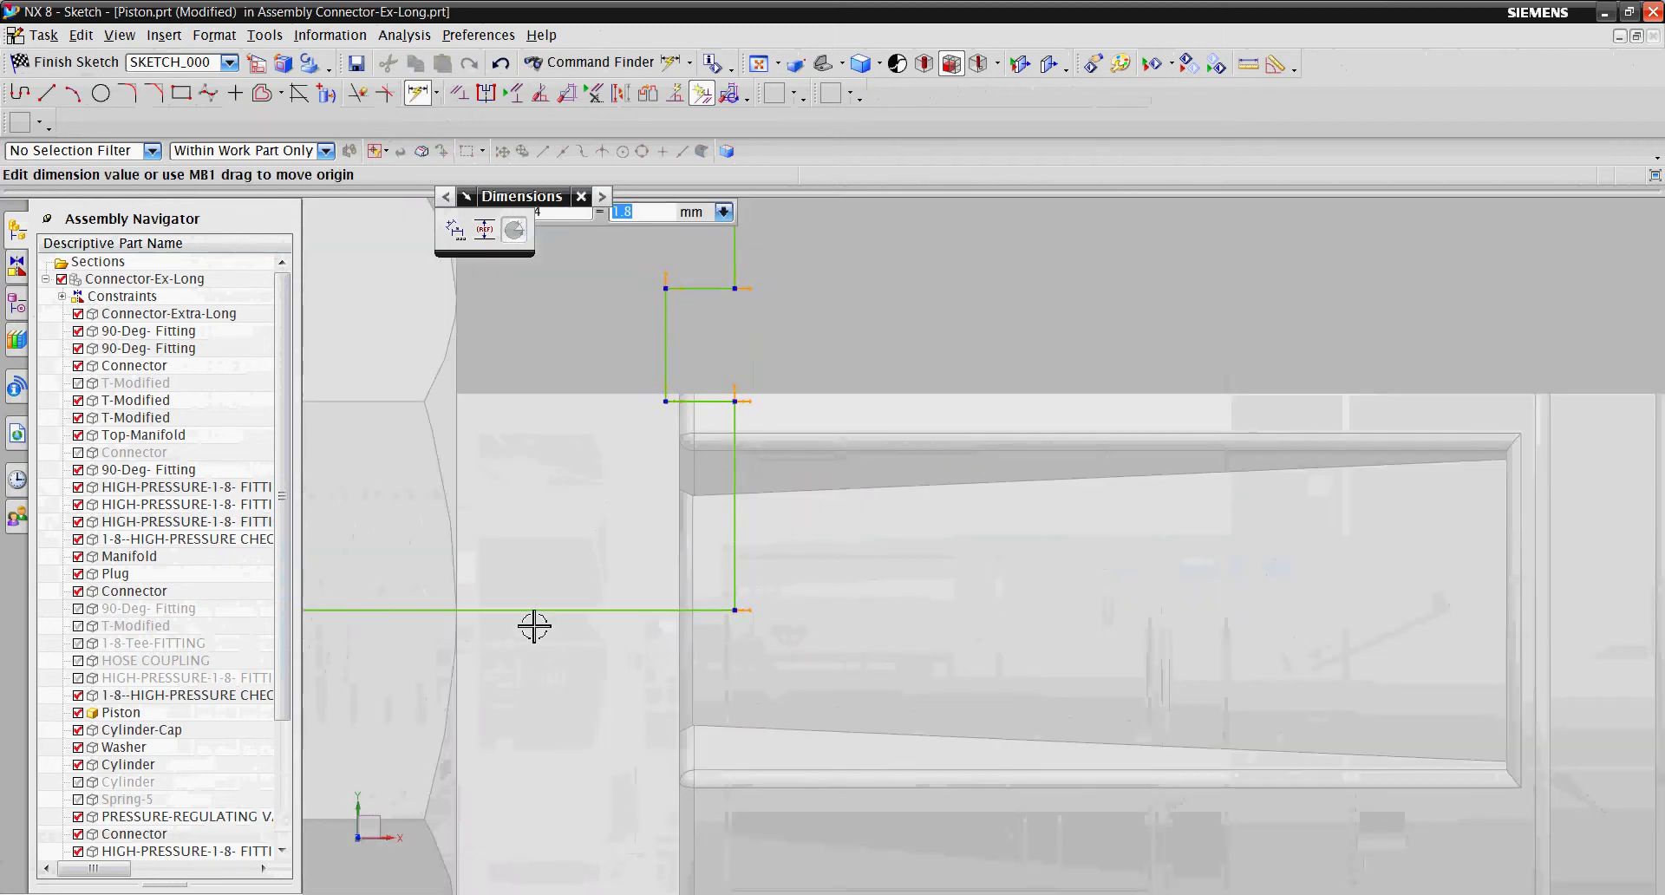
scroll(534, 627, "down", 3)
Add the 4.5 mm spacing, 2.5 mm step and 13.95 mm horizontal width dimensions
left_click(483, 624)
left_click(762, 520)
left_click(647, 576)
left_click(763, 482)
left_click(716, 485)
left_click(757, 494)
left_click(434, 438)
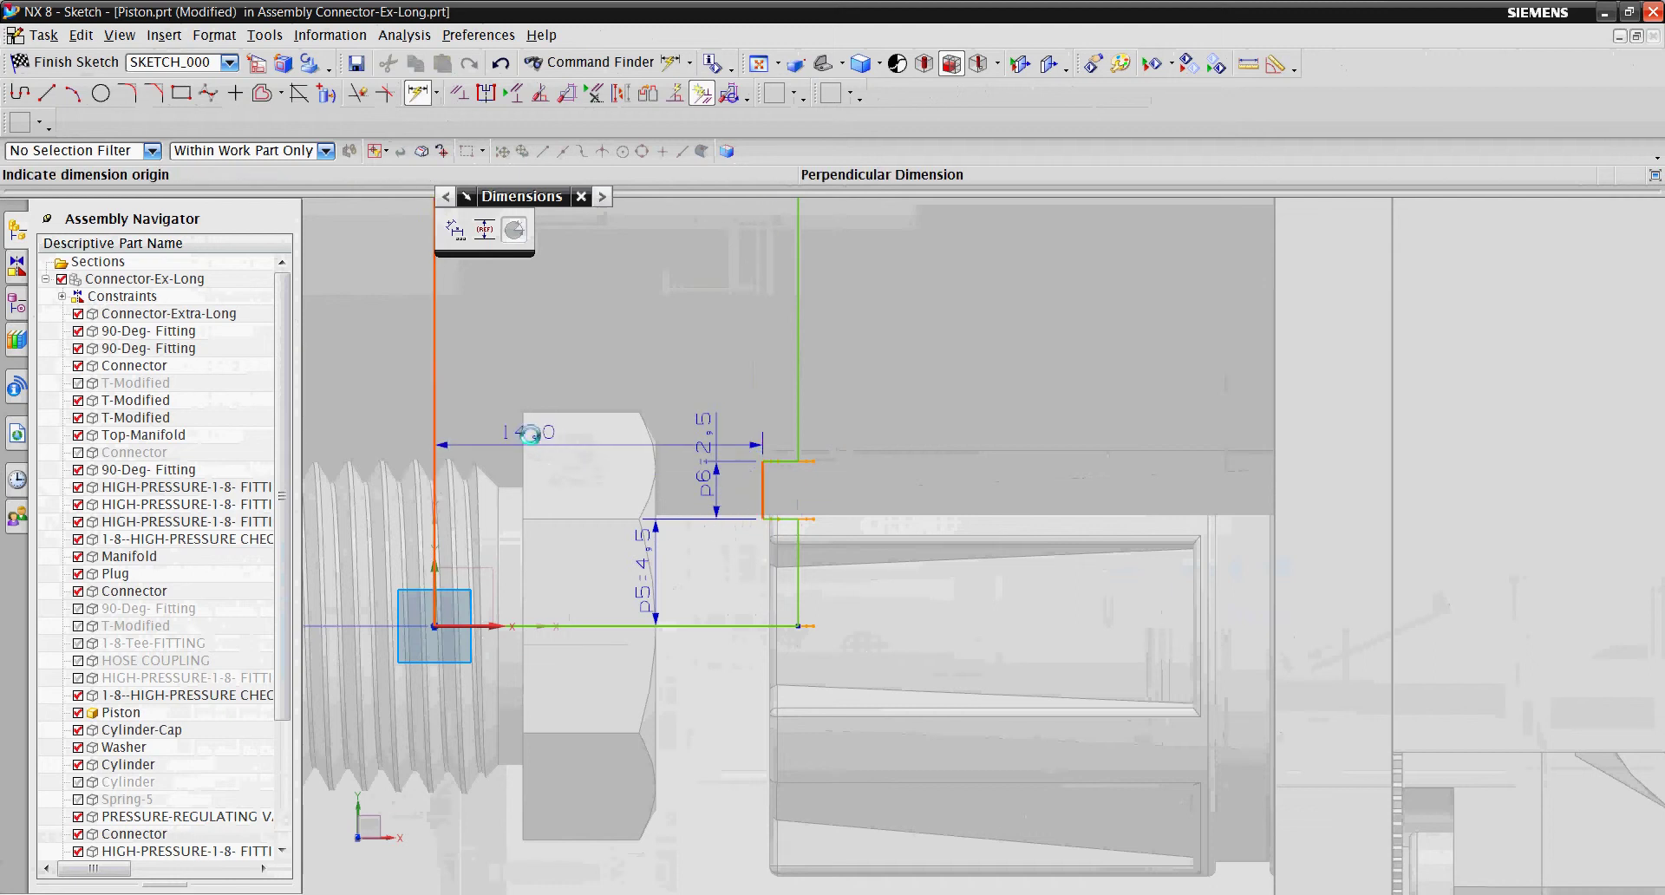
left_click(529, 433)
scroll(799, 780, "down", 2)
scroll(985, 431, "down", 3)
scroll(973, 434, "down", 2)
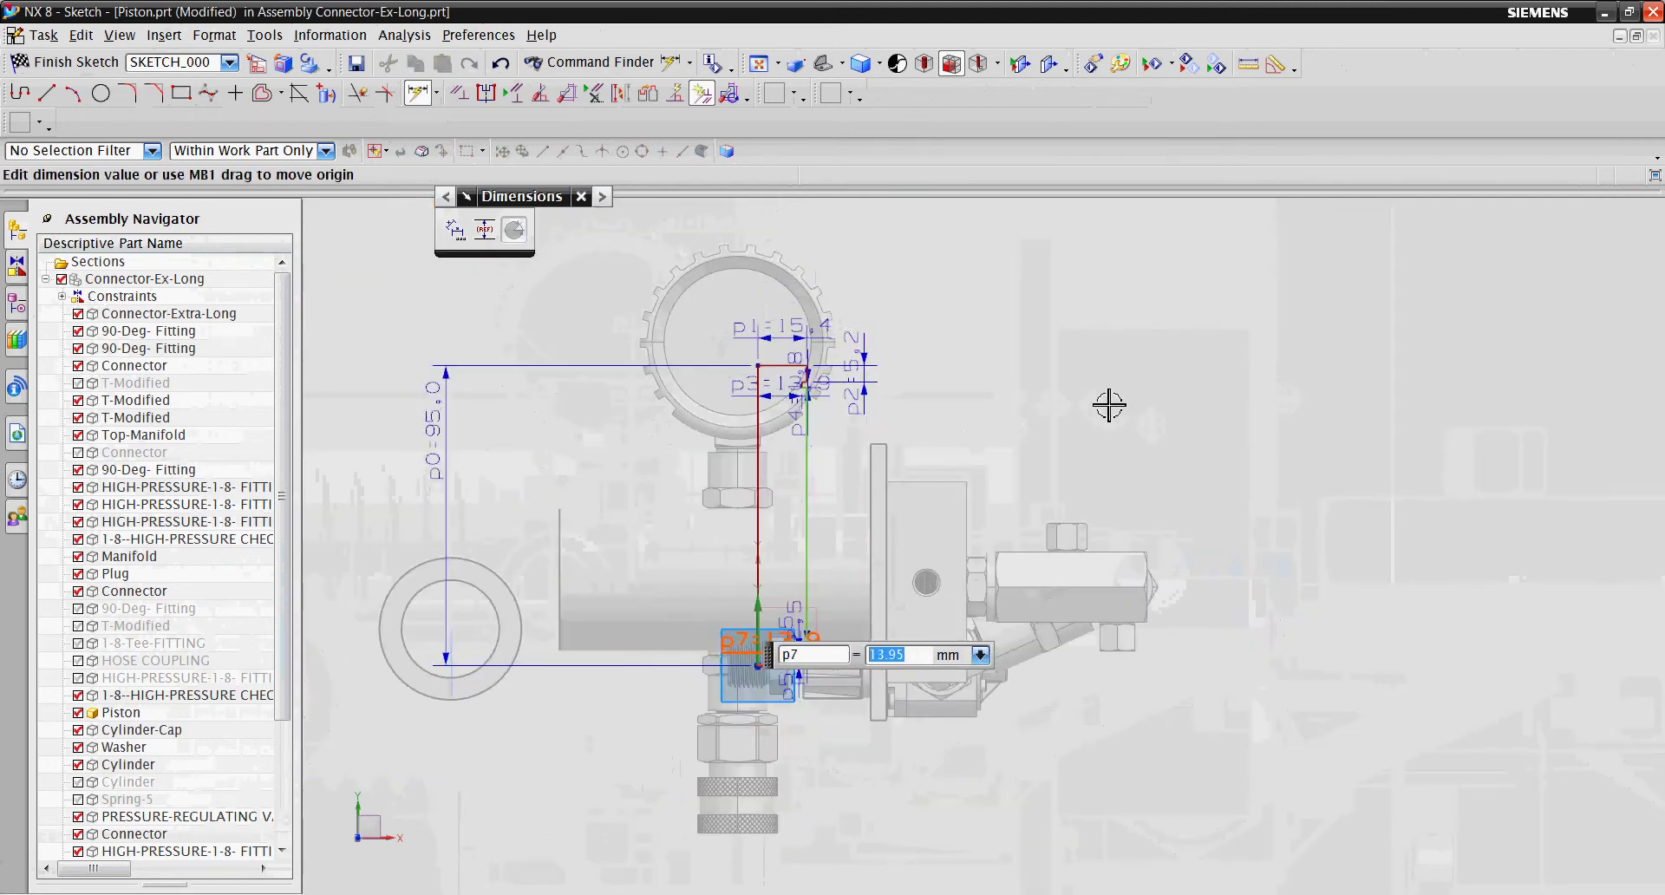
scroll(839, 397, "up", 5)
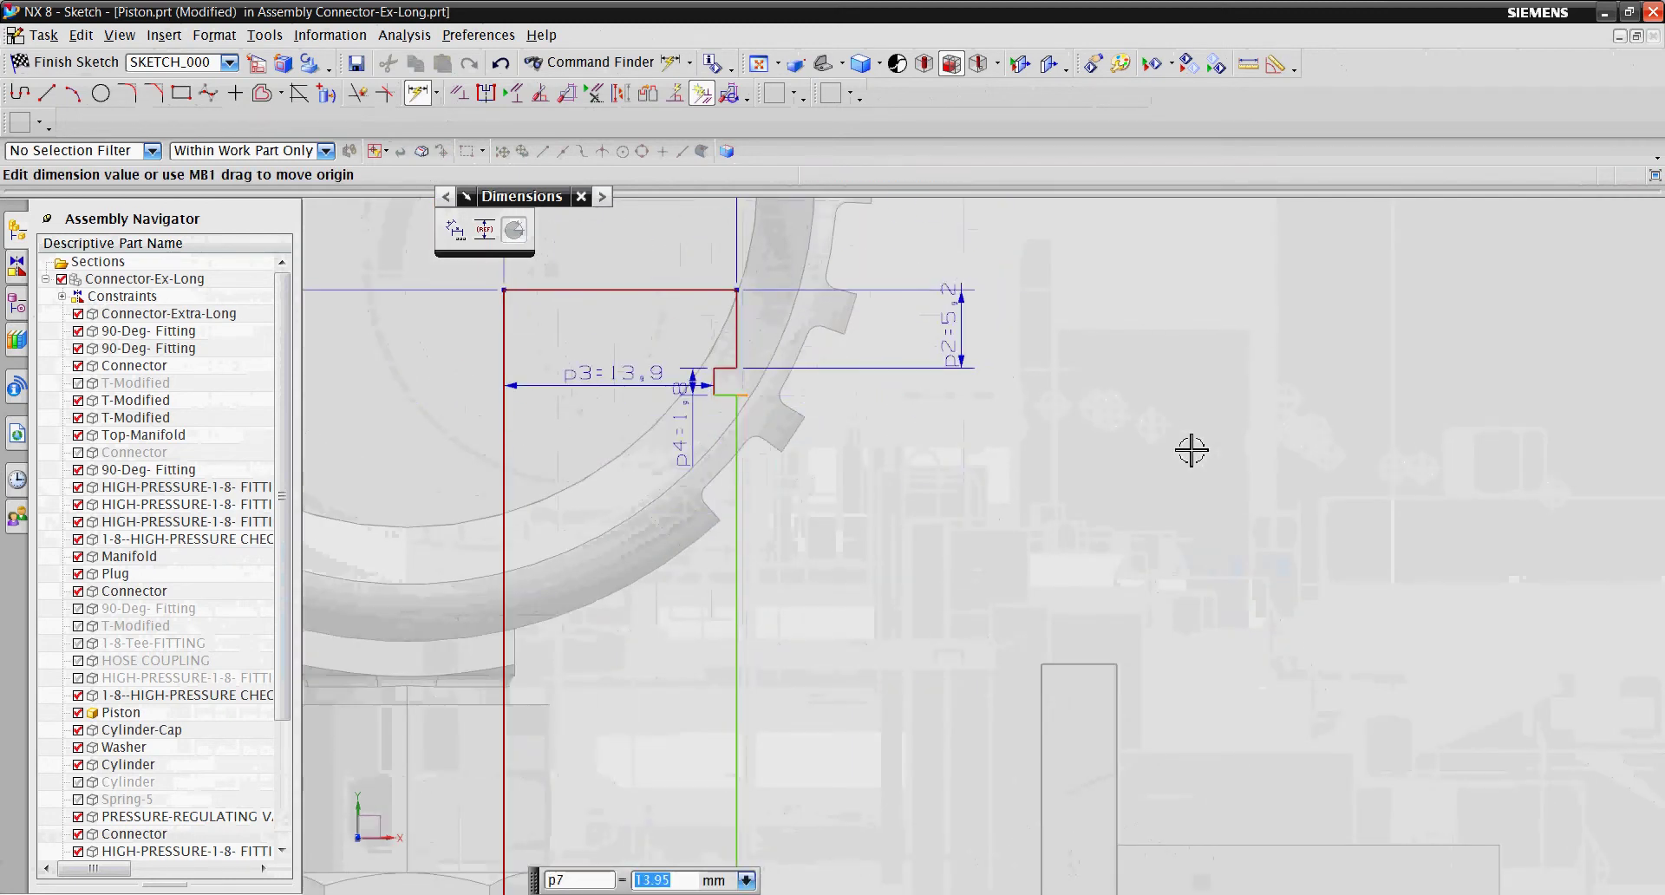
scroll(742, 284, "up", 2)
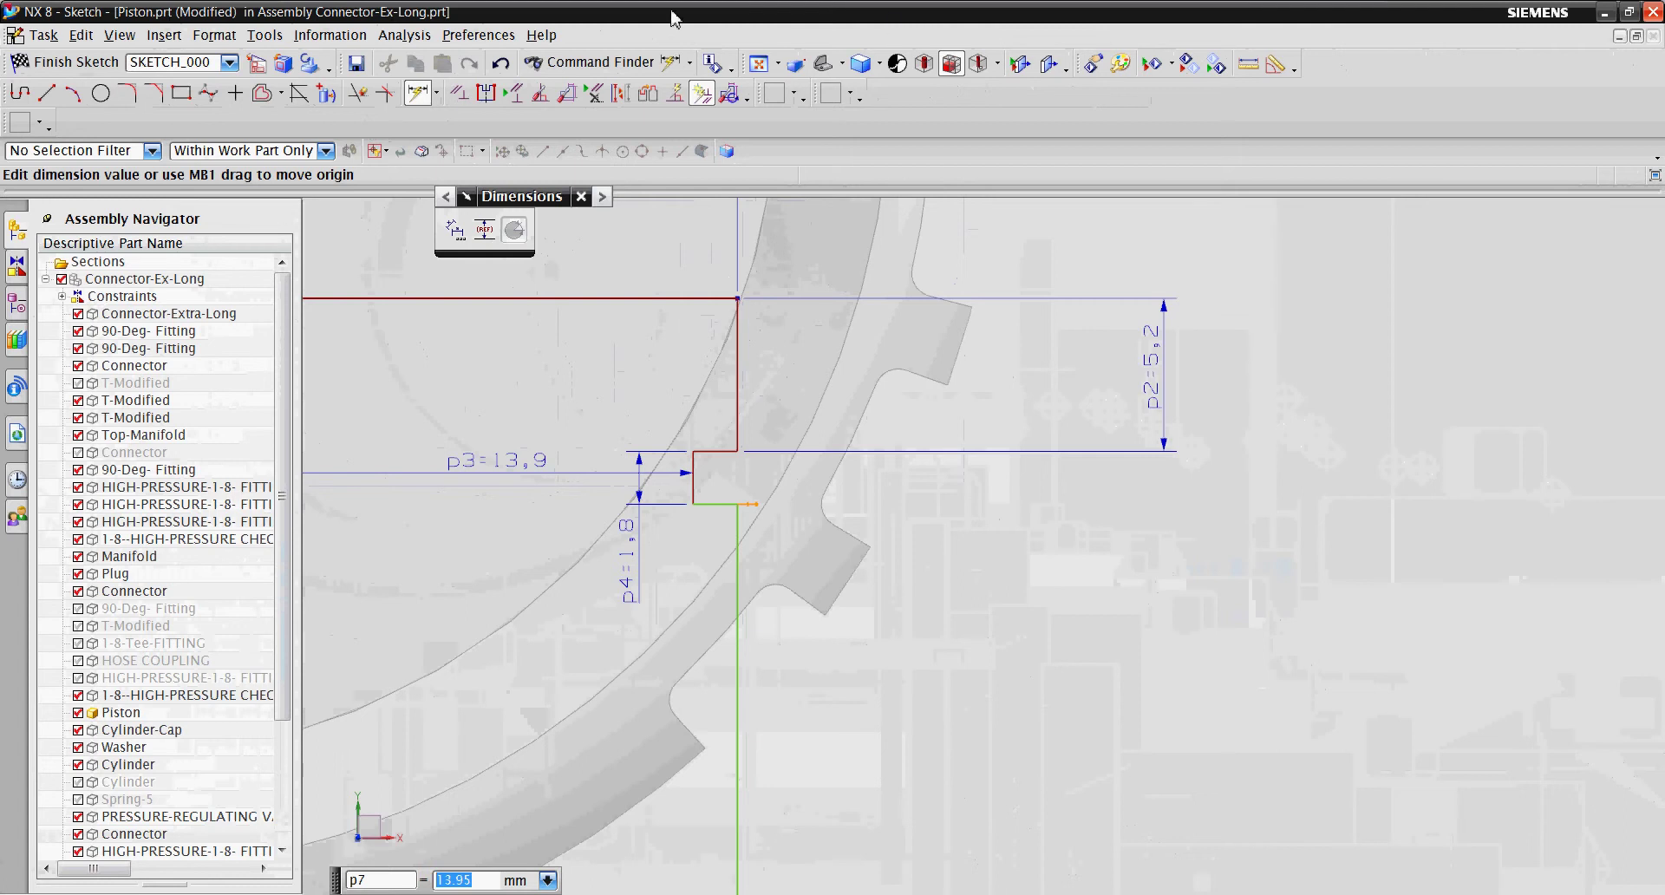
Fillet the top-right corner of the piston profile
left_click(129, 94)
left_click(737, 298)
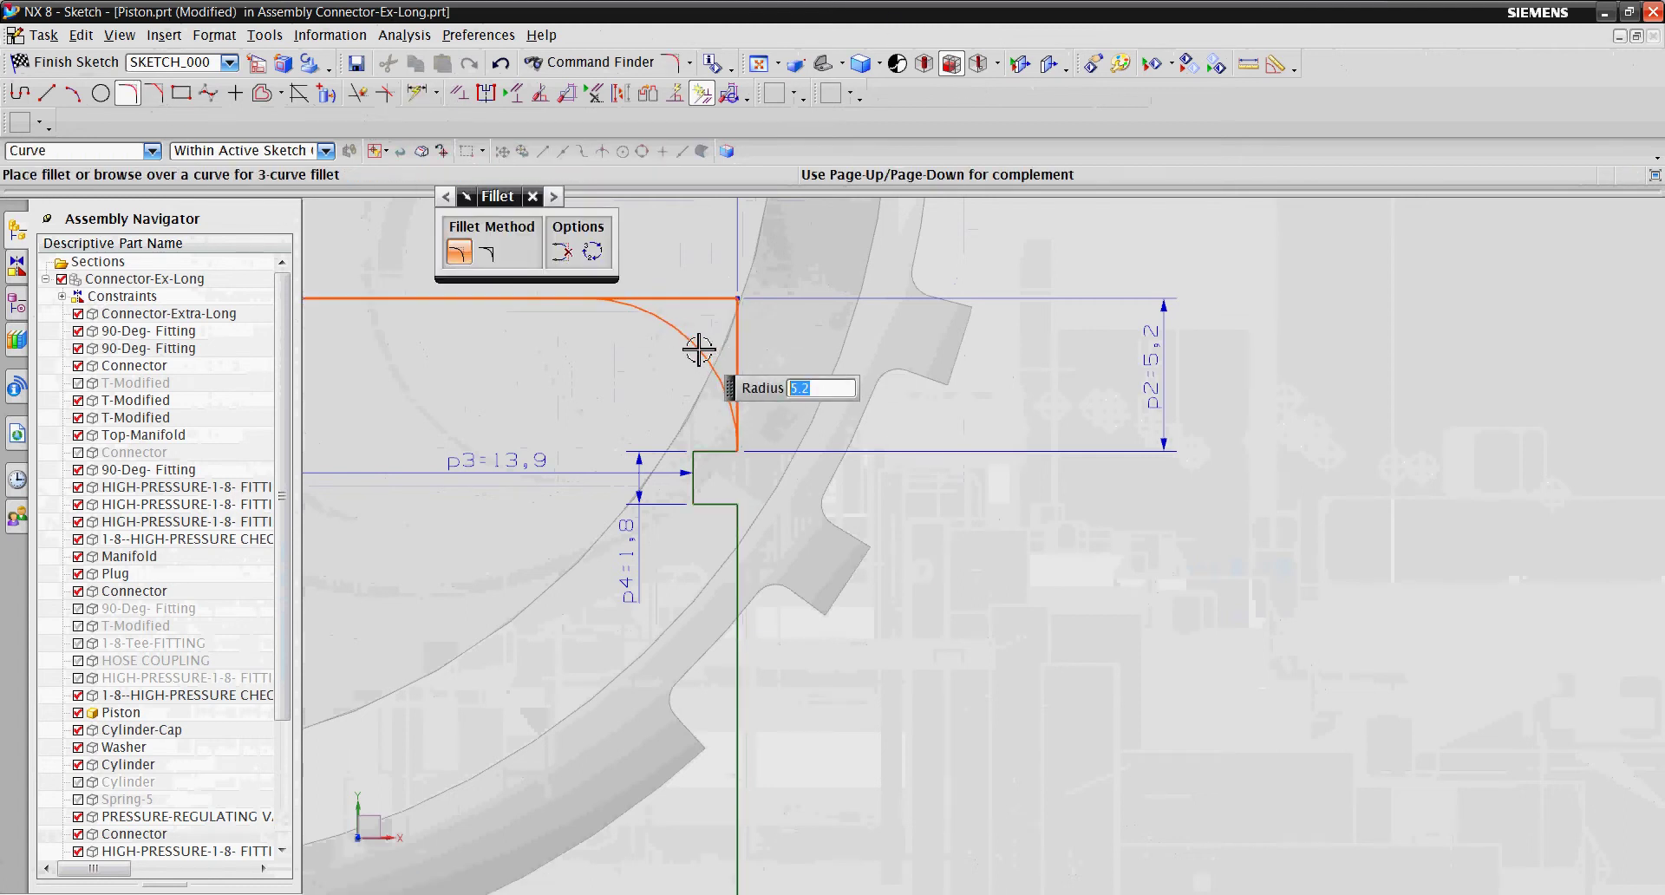
left_click(693, 344)
scroll(1172, 239, "down", 1)
scroll(743, 271, "down", 3)
scroll(763, 464, "up", 3)
scroll(832, 599, "up", 3)
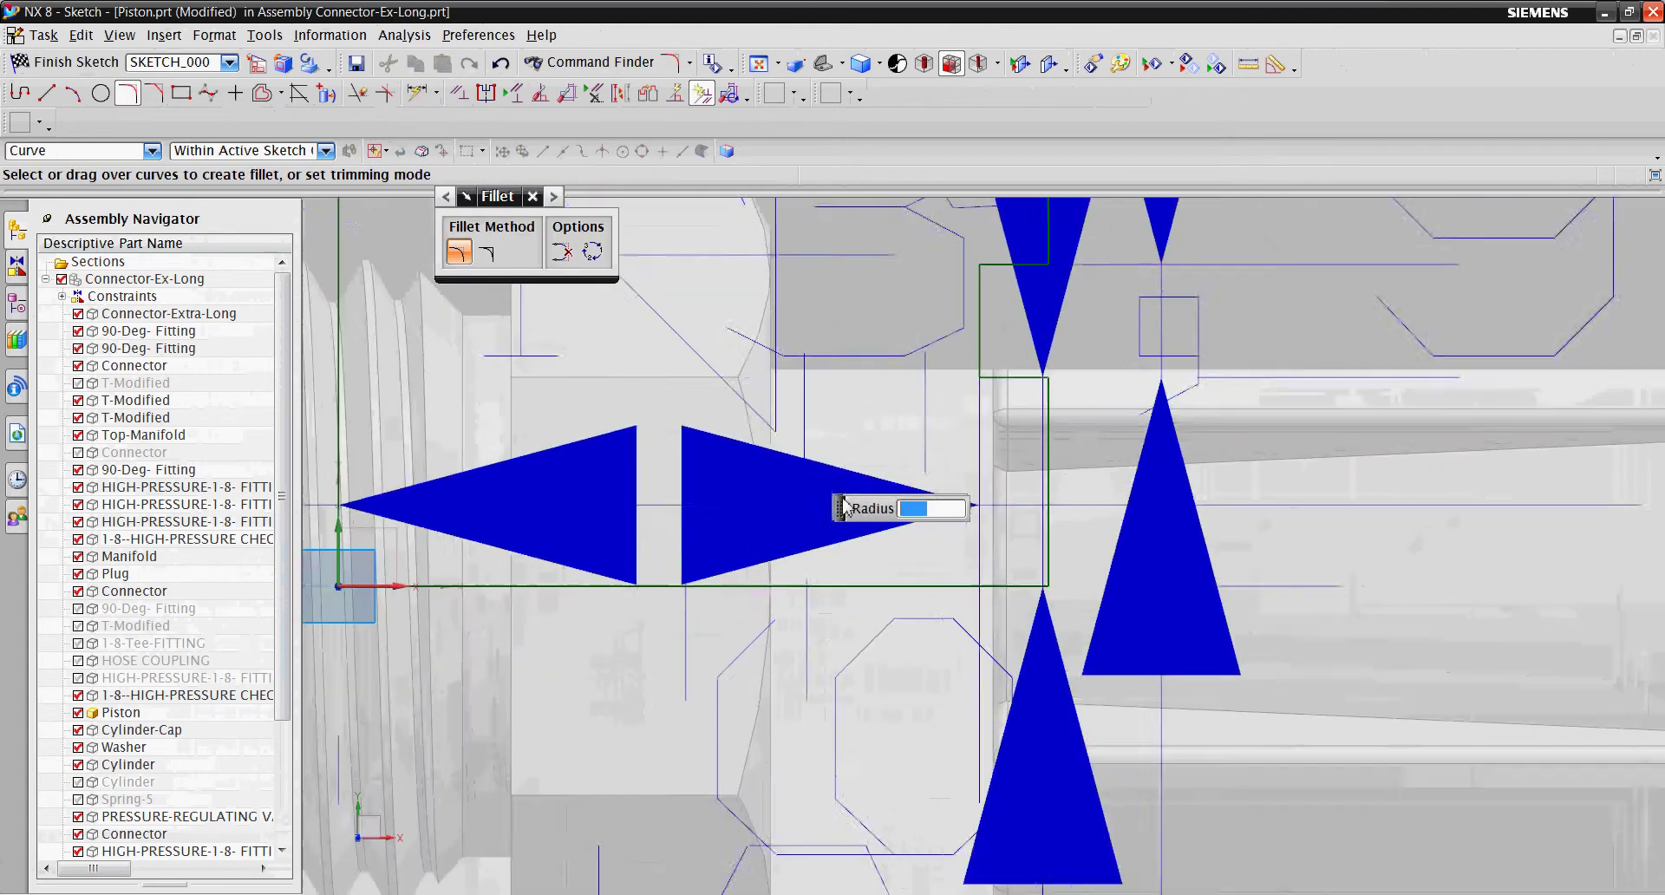
scroll(1038, 510, "down", 1)
Fillet a second corner between two profile lines
left_click(1030, 525)
left_click(951, 595)
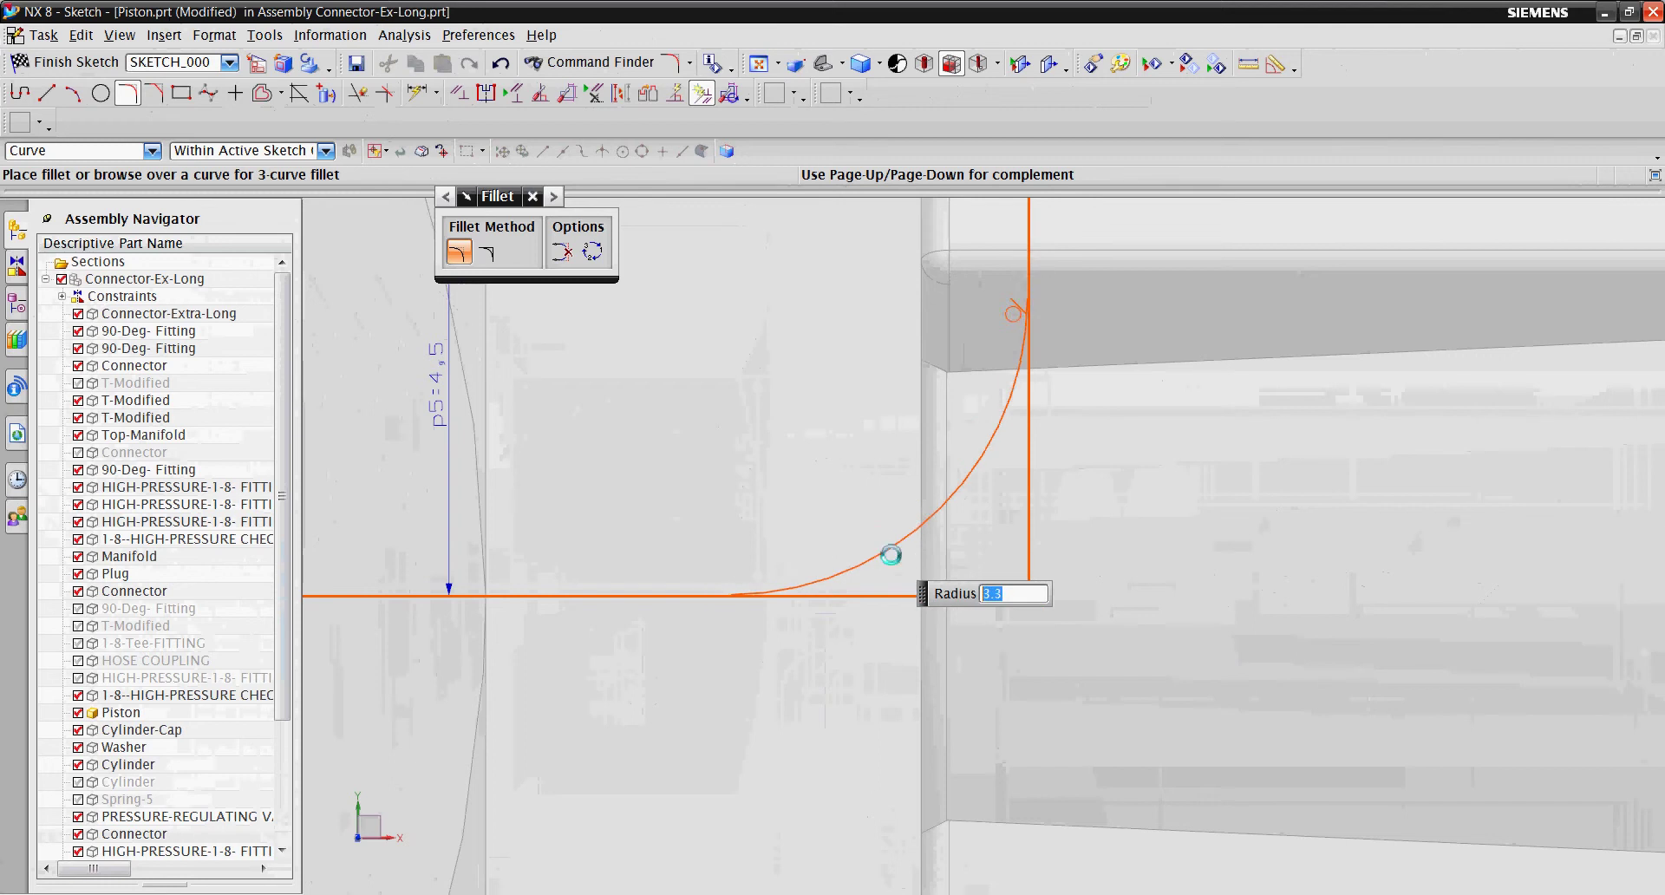
left_click(893, 557)
scroll(1138, 697, "down", 3)
scroll(1138, 697, "down", 2)
scroll(732, 754, "down", 2)
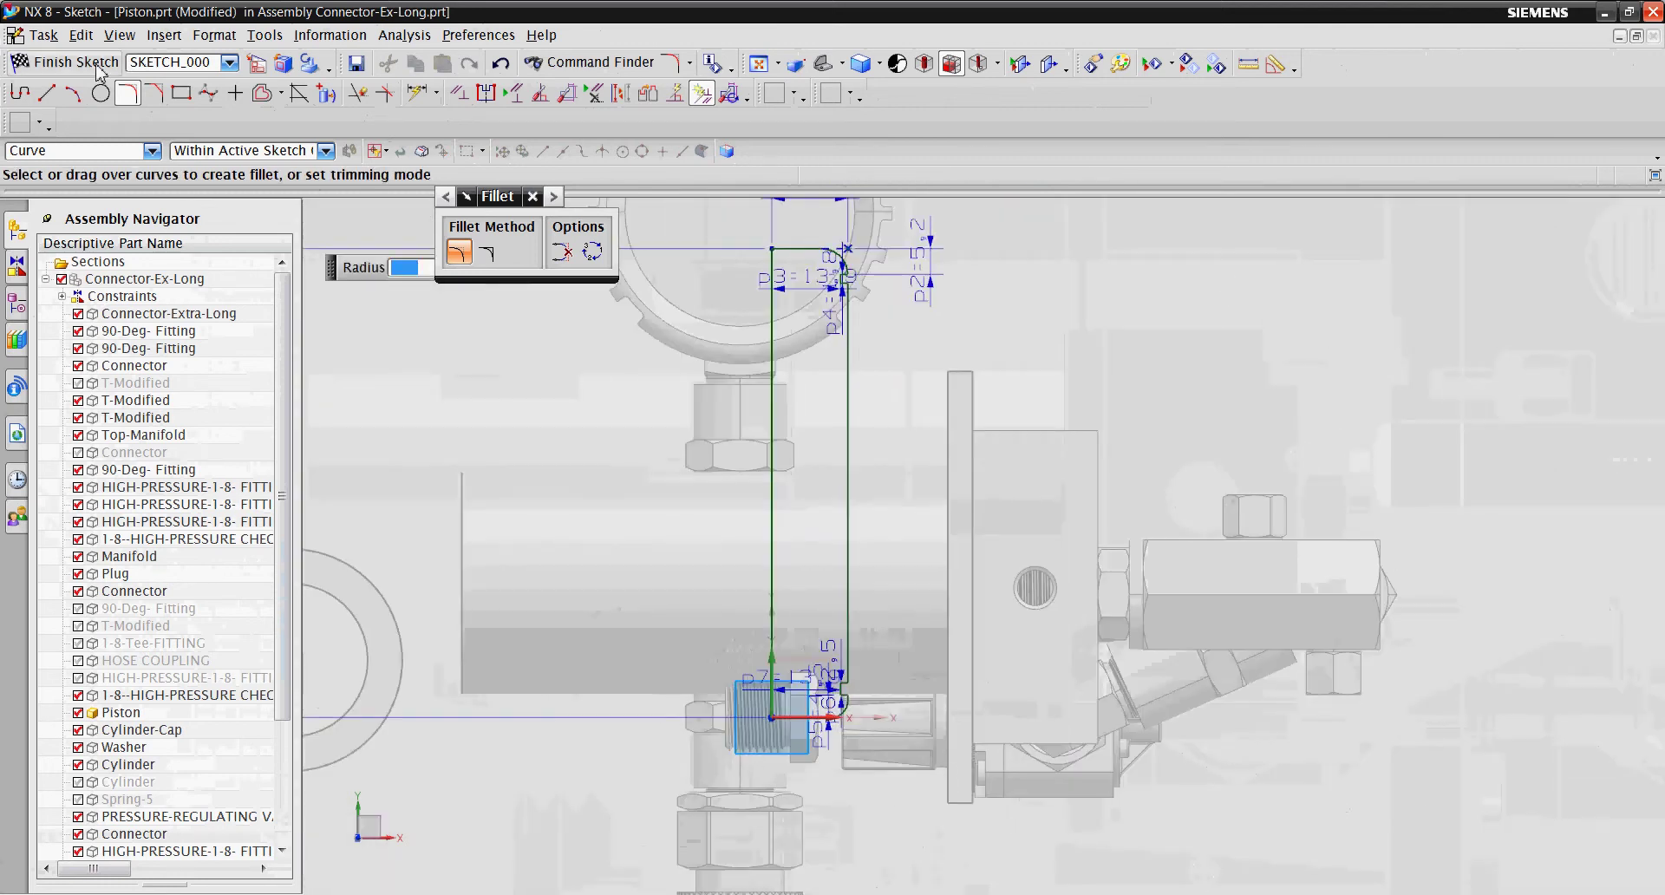
key("Escape")
Finish the sketch and revolve its profile curves about the long axis line
key("ctrl+q")
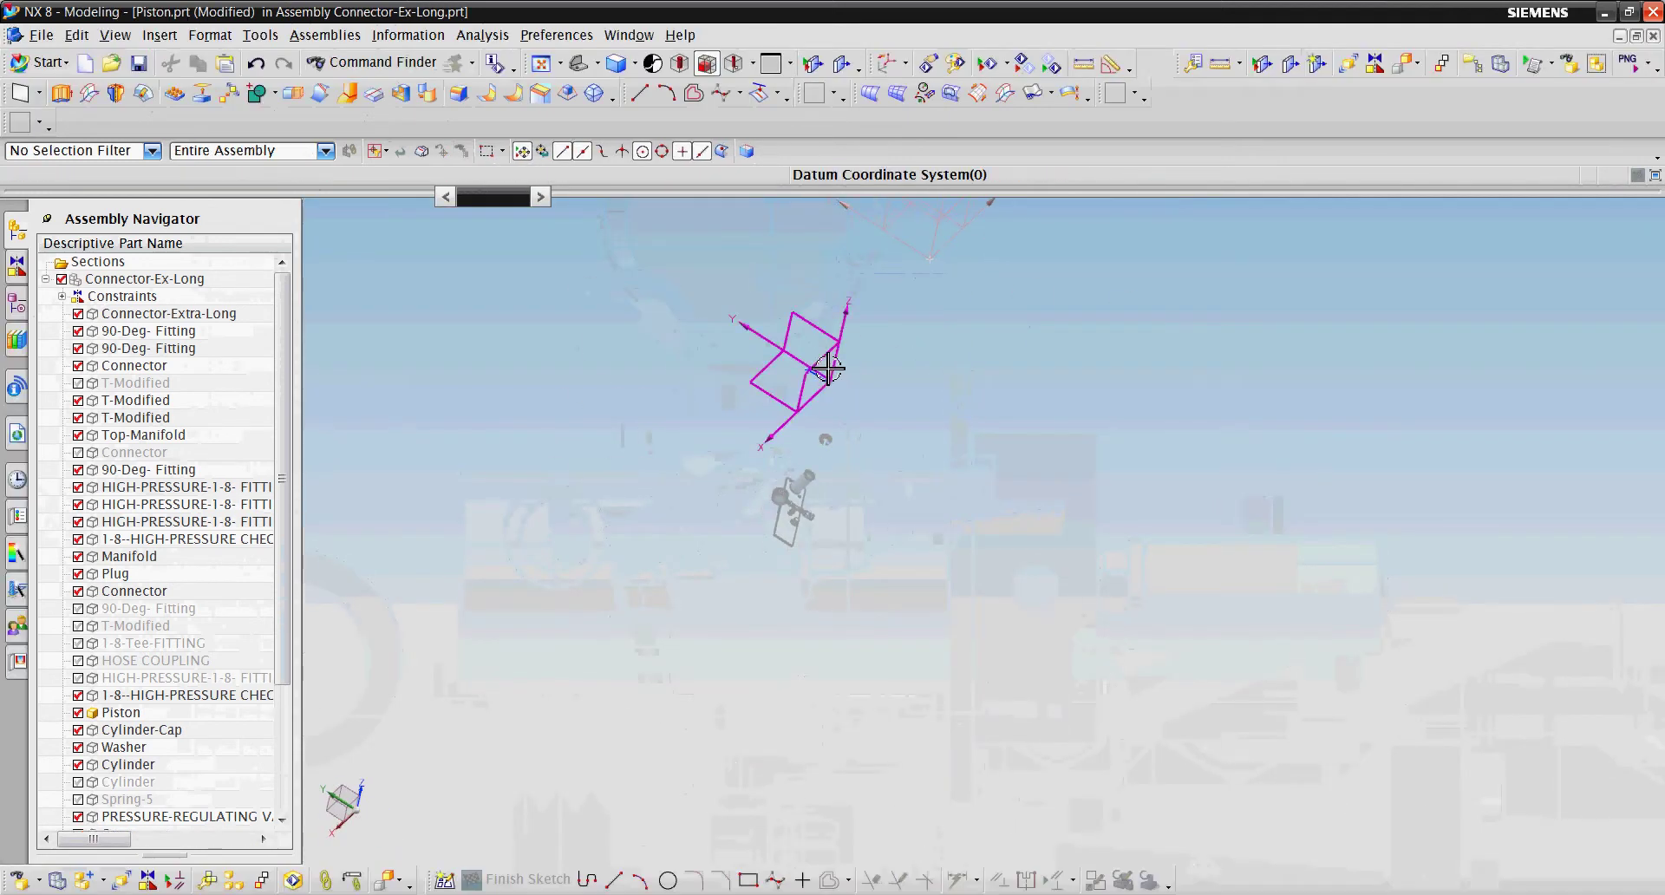
left_click(117, 93)
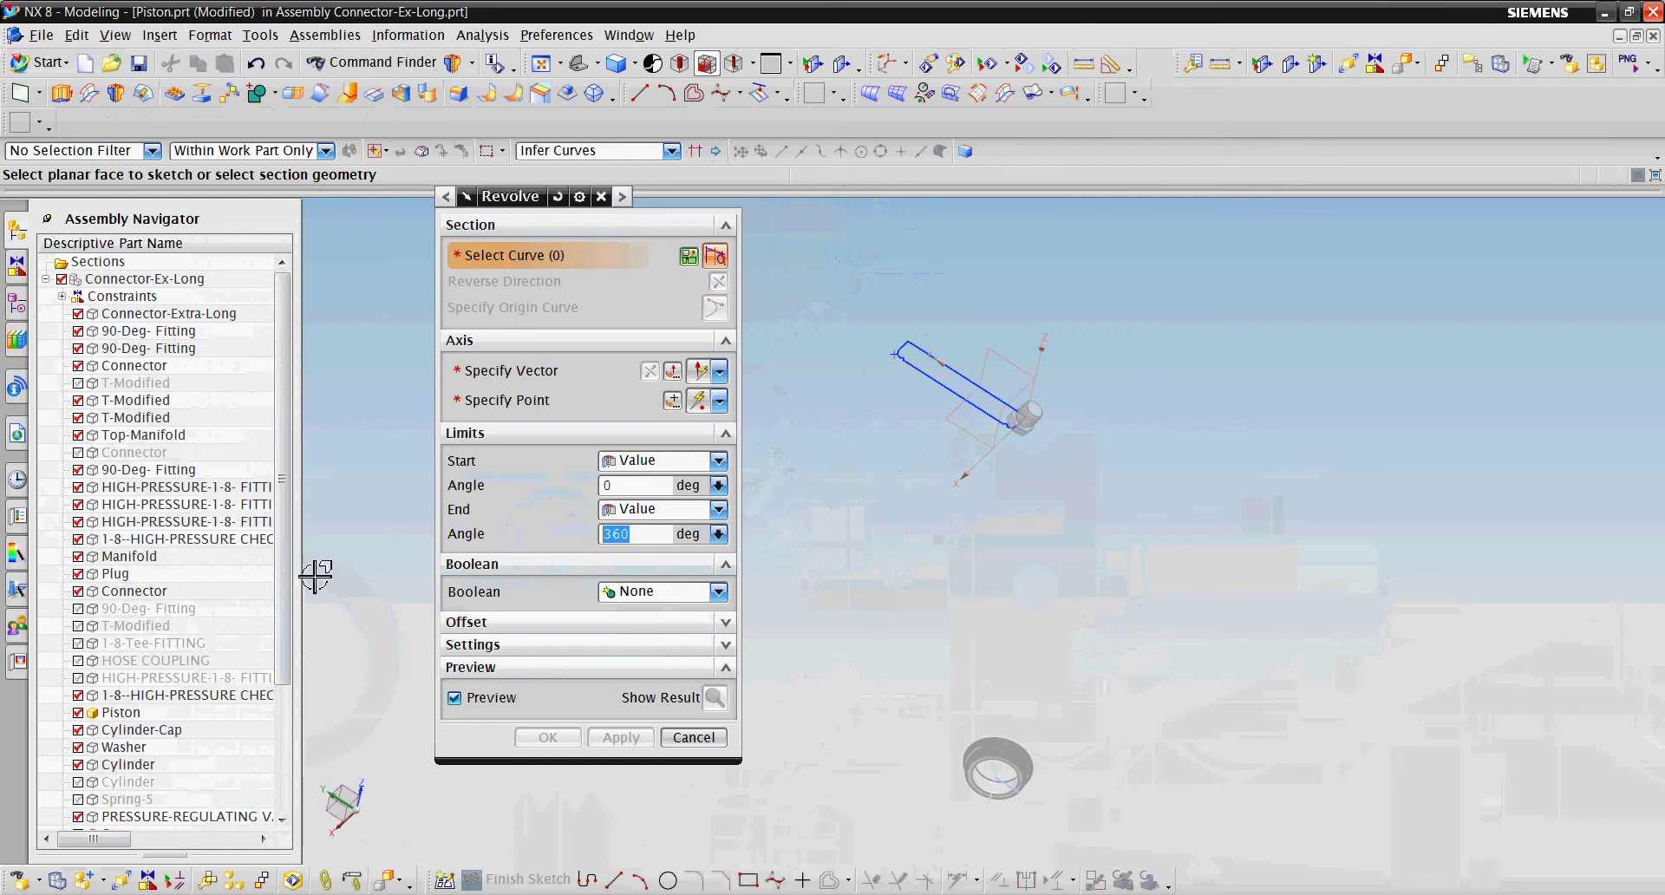
middle_click(1012, 363)
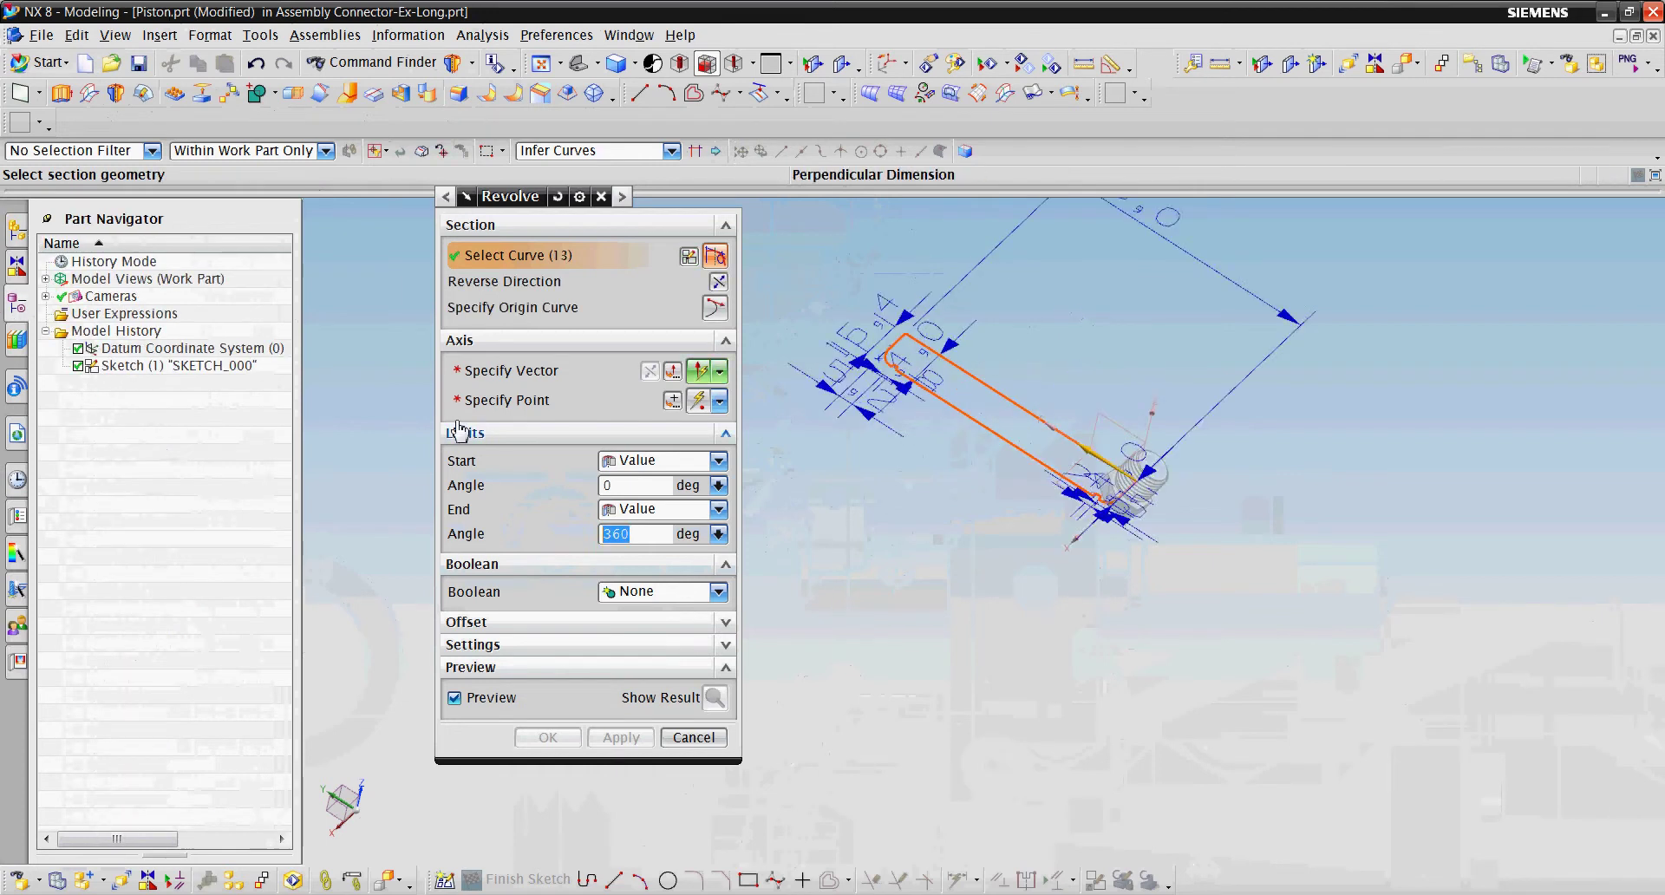
left_click(1075, 486)
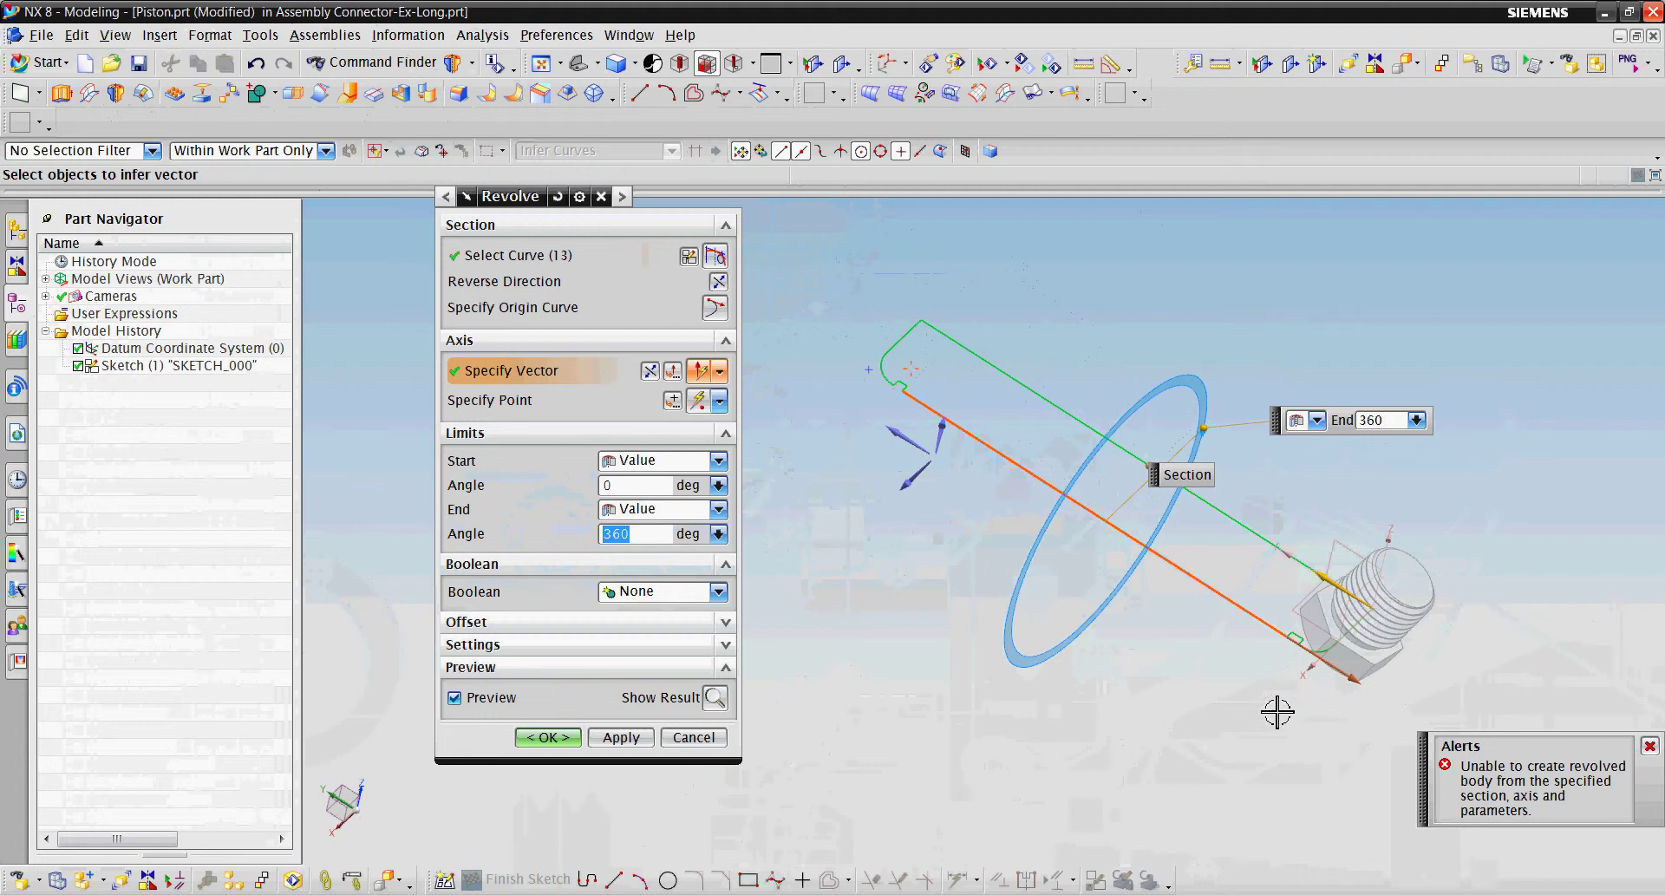
scroll(1214, 693, "down", 3)
scroll(1095, 650, "down", 5)
scroll(1301, 679, "up", 5)
scroll(1301, 679, "up", 2)
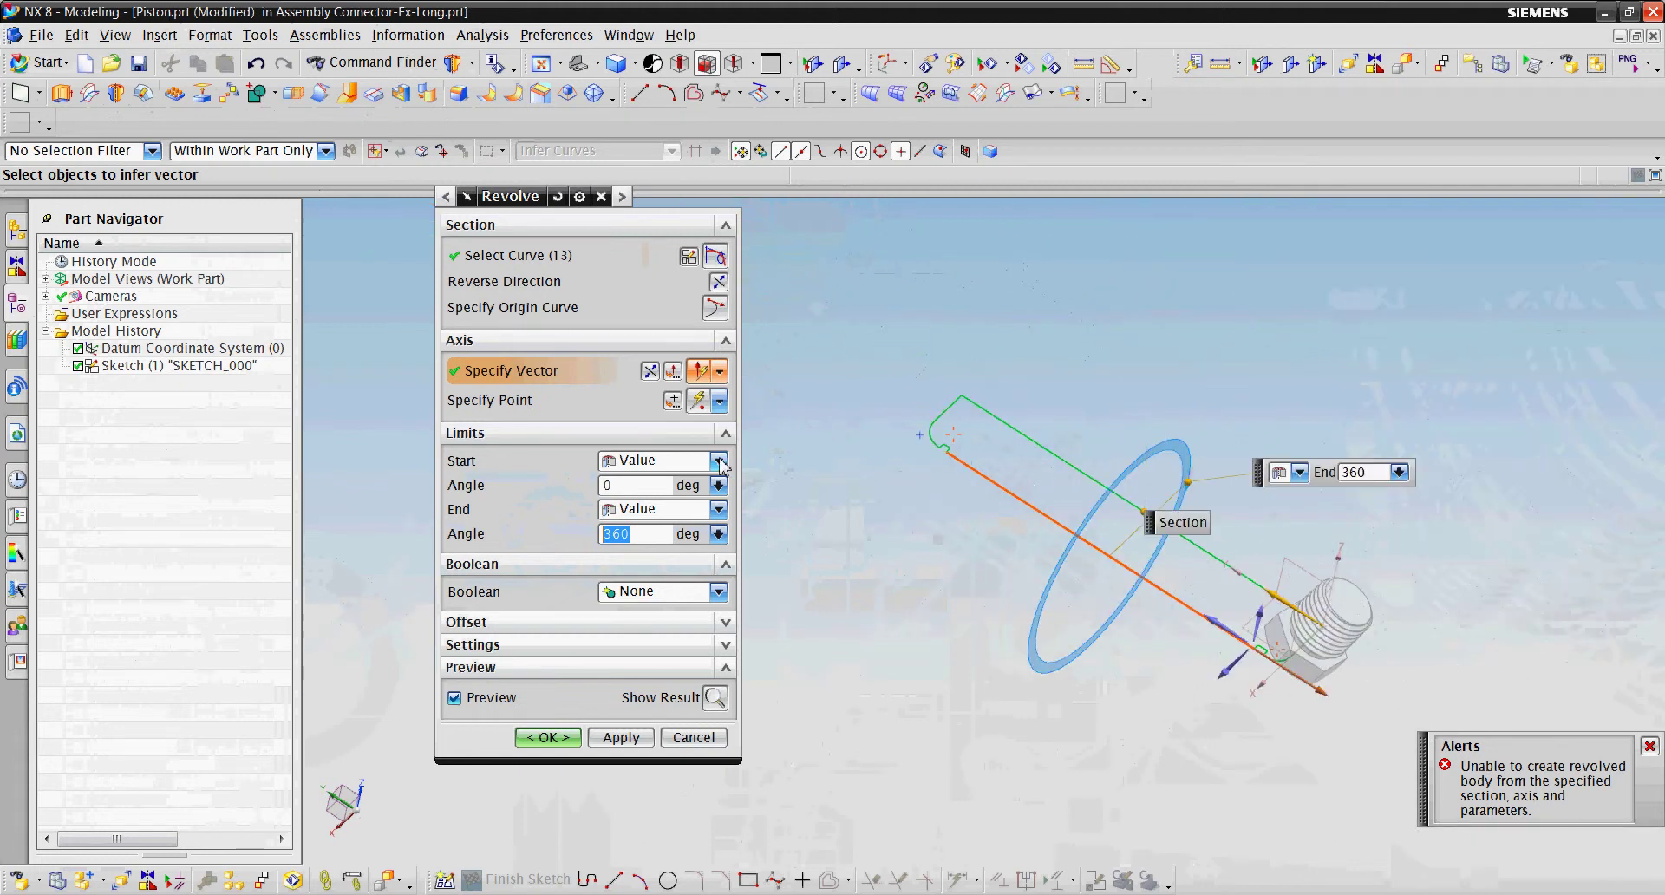
Set the axis point and create the 360° revolved piston body
left_click(720, 406)
scroll(1310, 624, "down", 2)
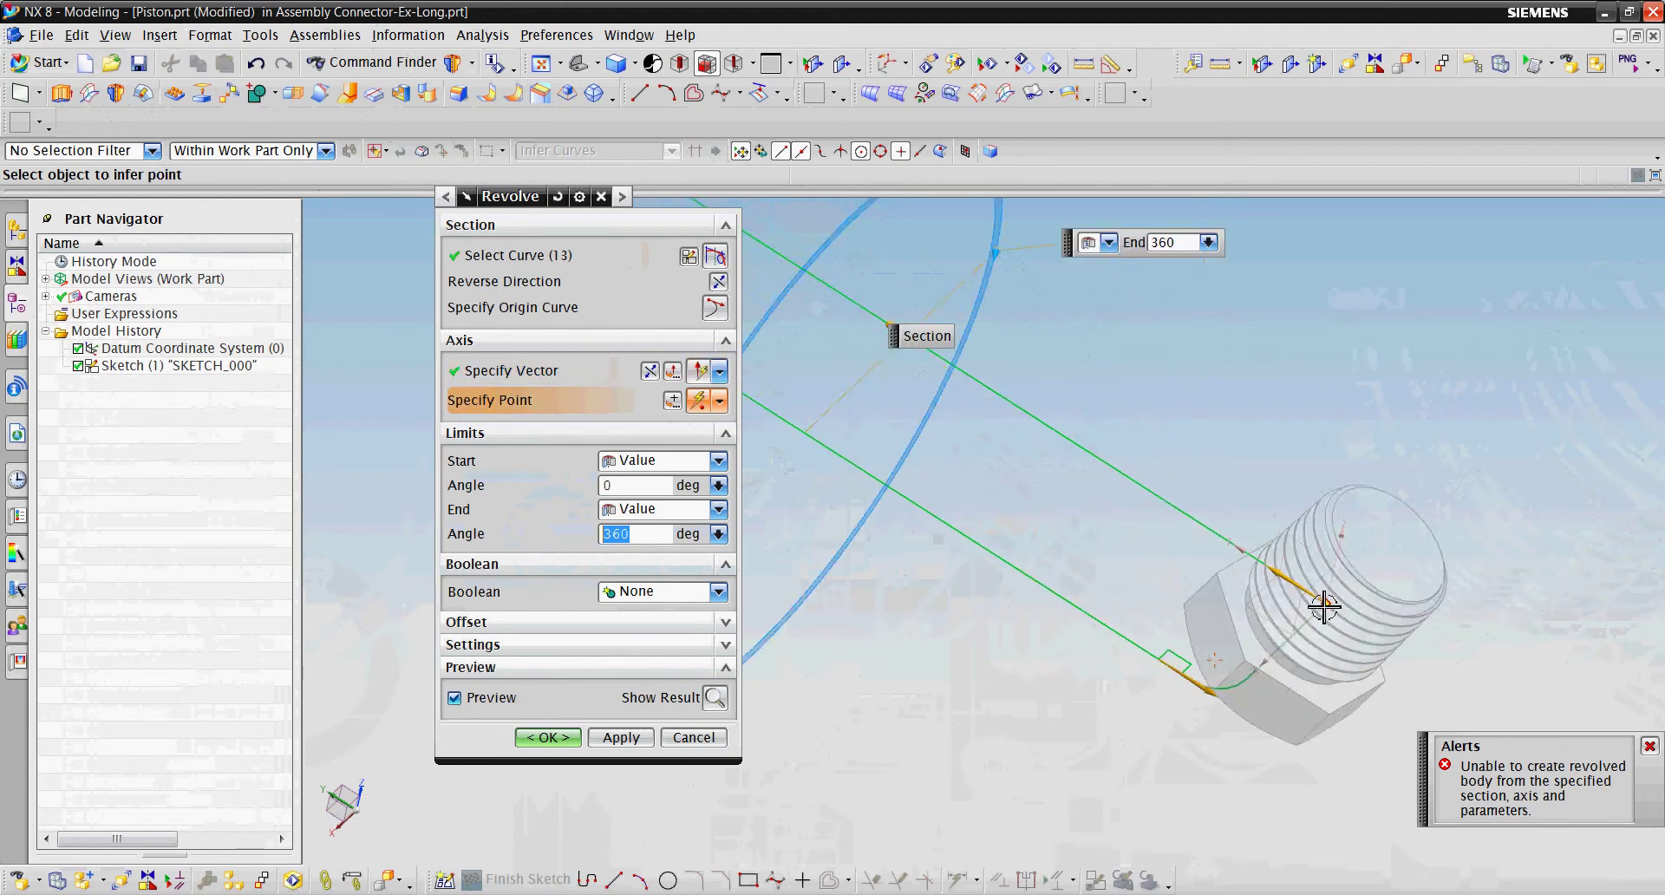
scroll(1314, 676, "up", 2)
left_click(1325, 640)
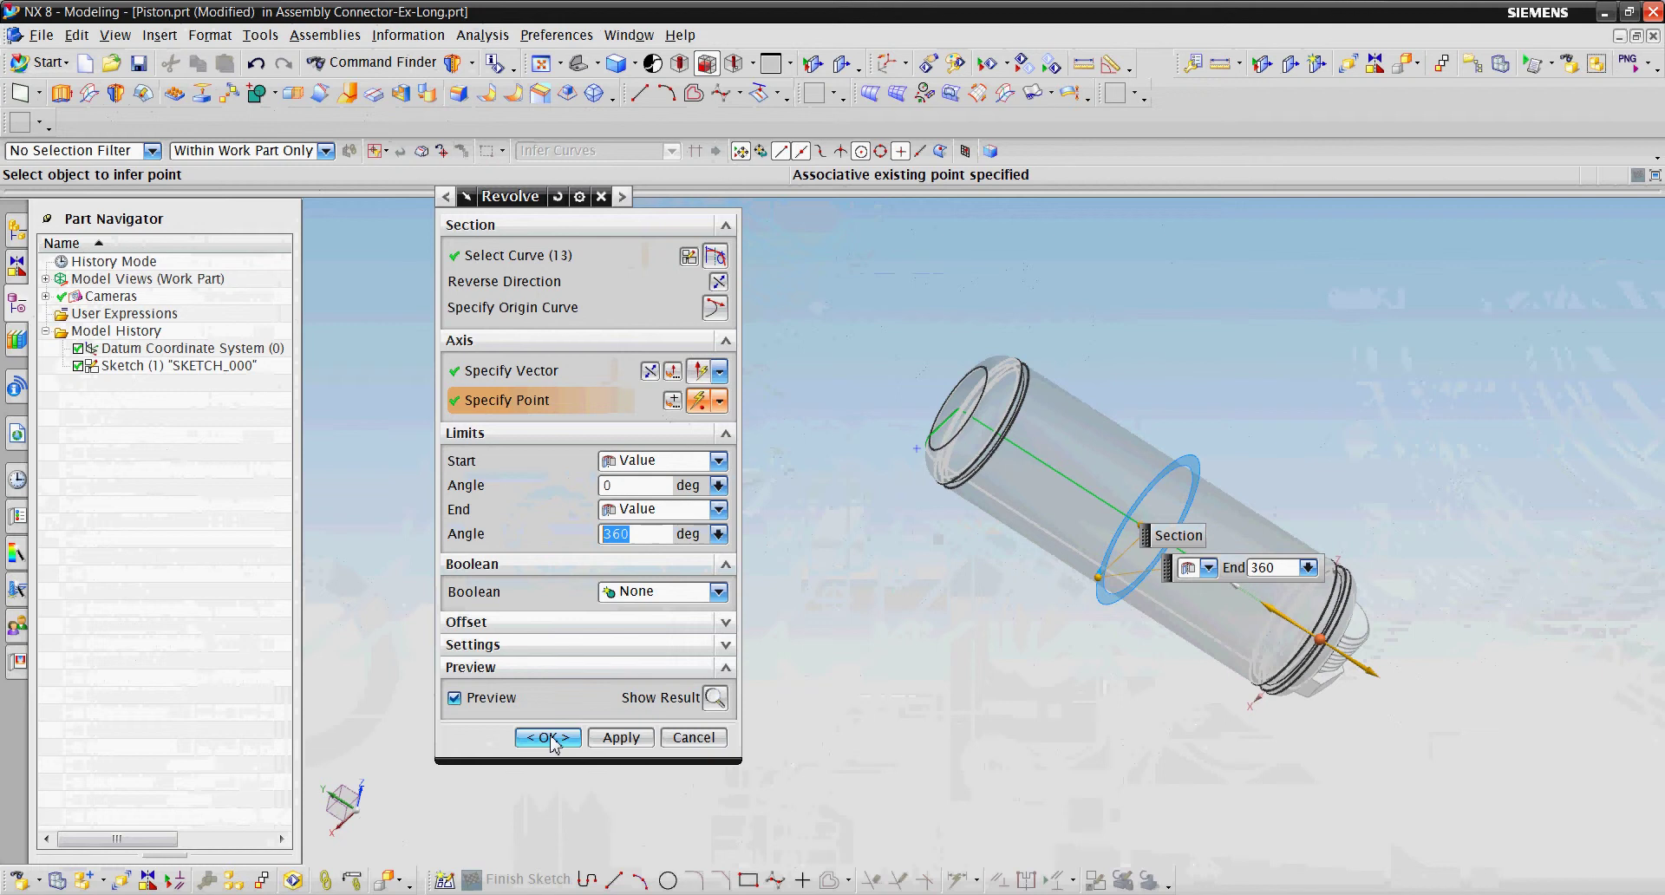
left_click(550, 737)
scroll(821, 405, "up", 5)
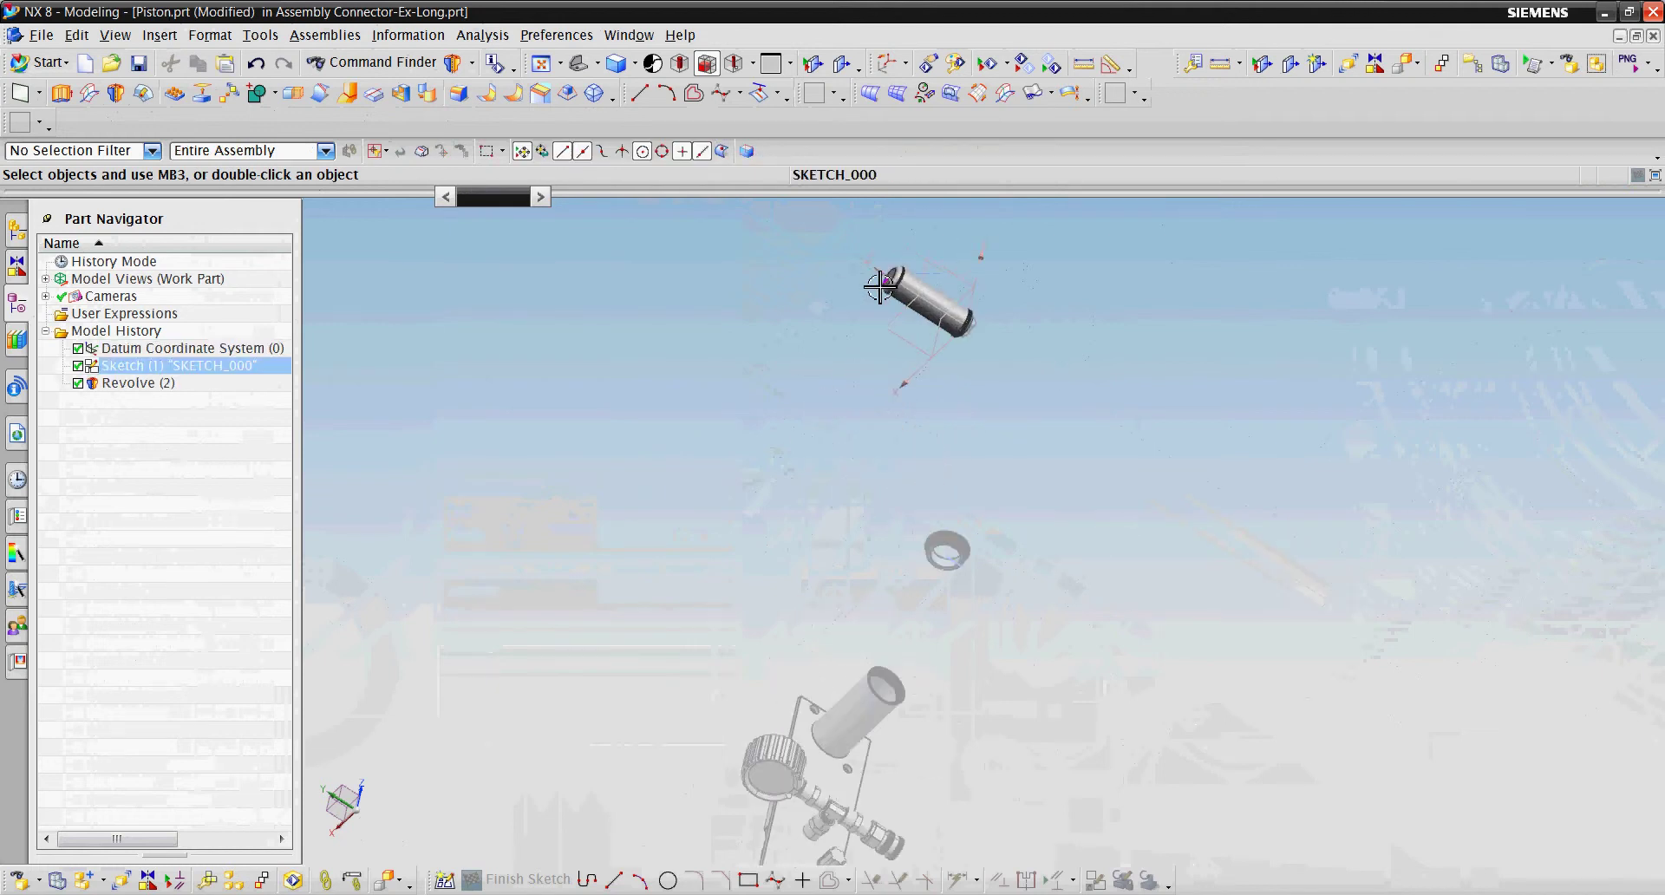
scroll(879, 286, "down", 3)
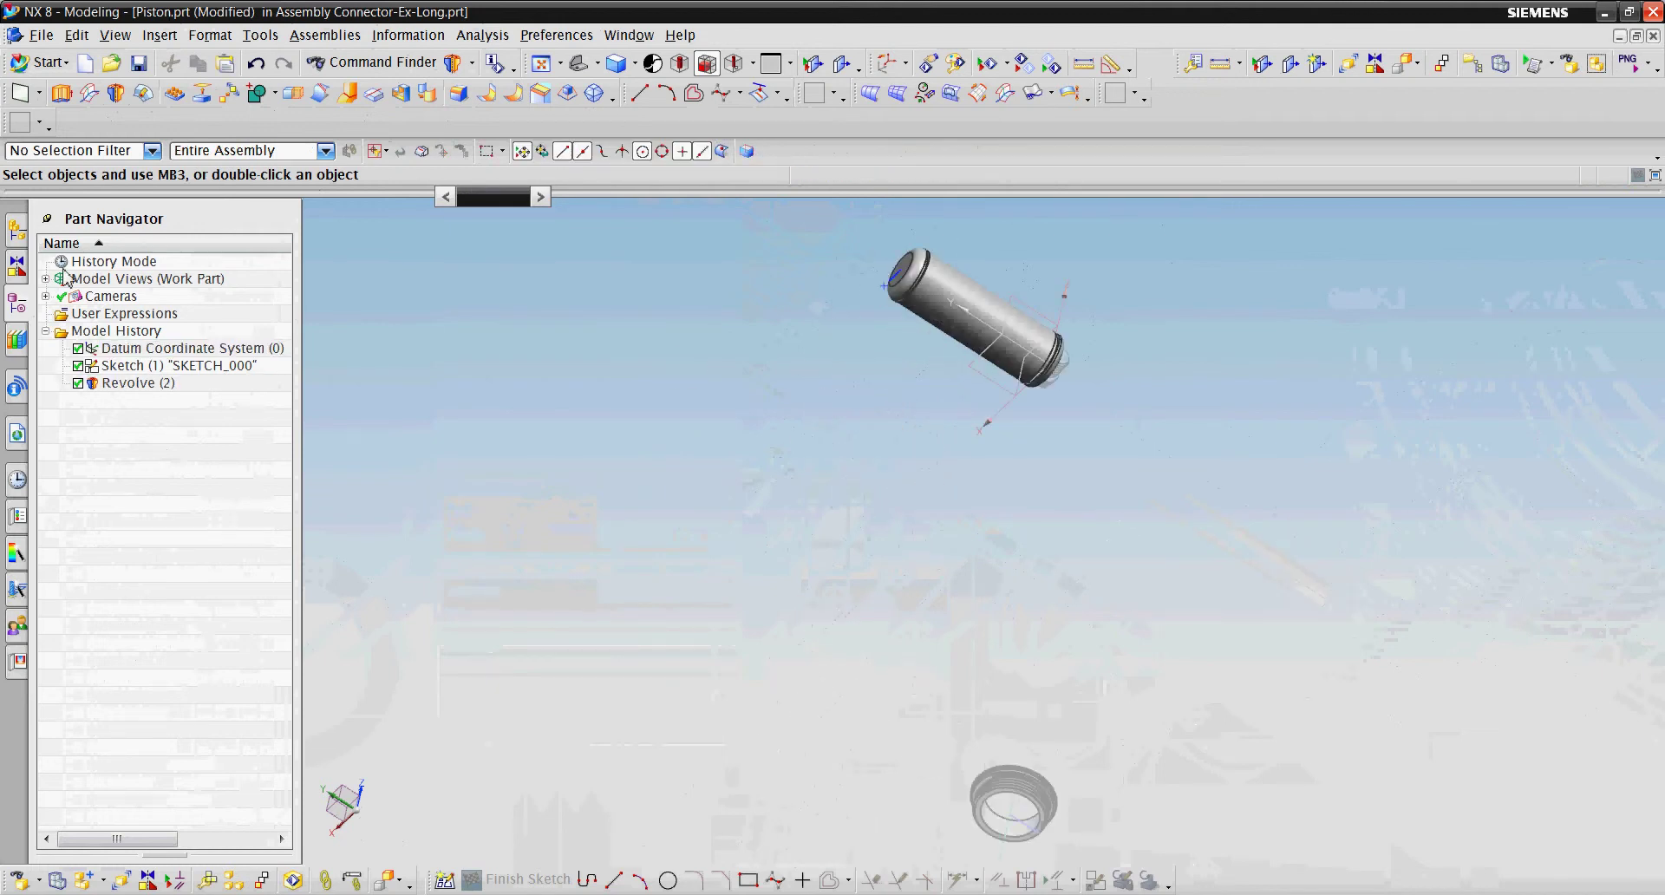
Make Connector-Ex-Long the work part
left_click(16, 230)
right_click(168, 286)
left_click(260, 324)
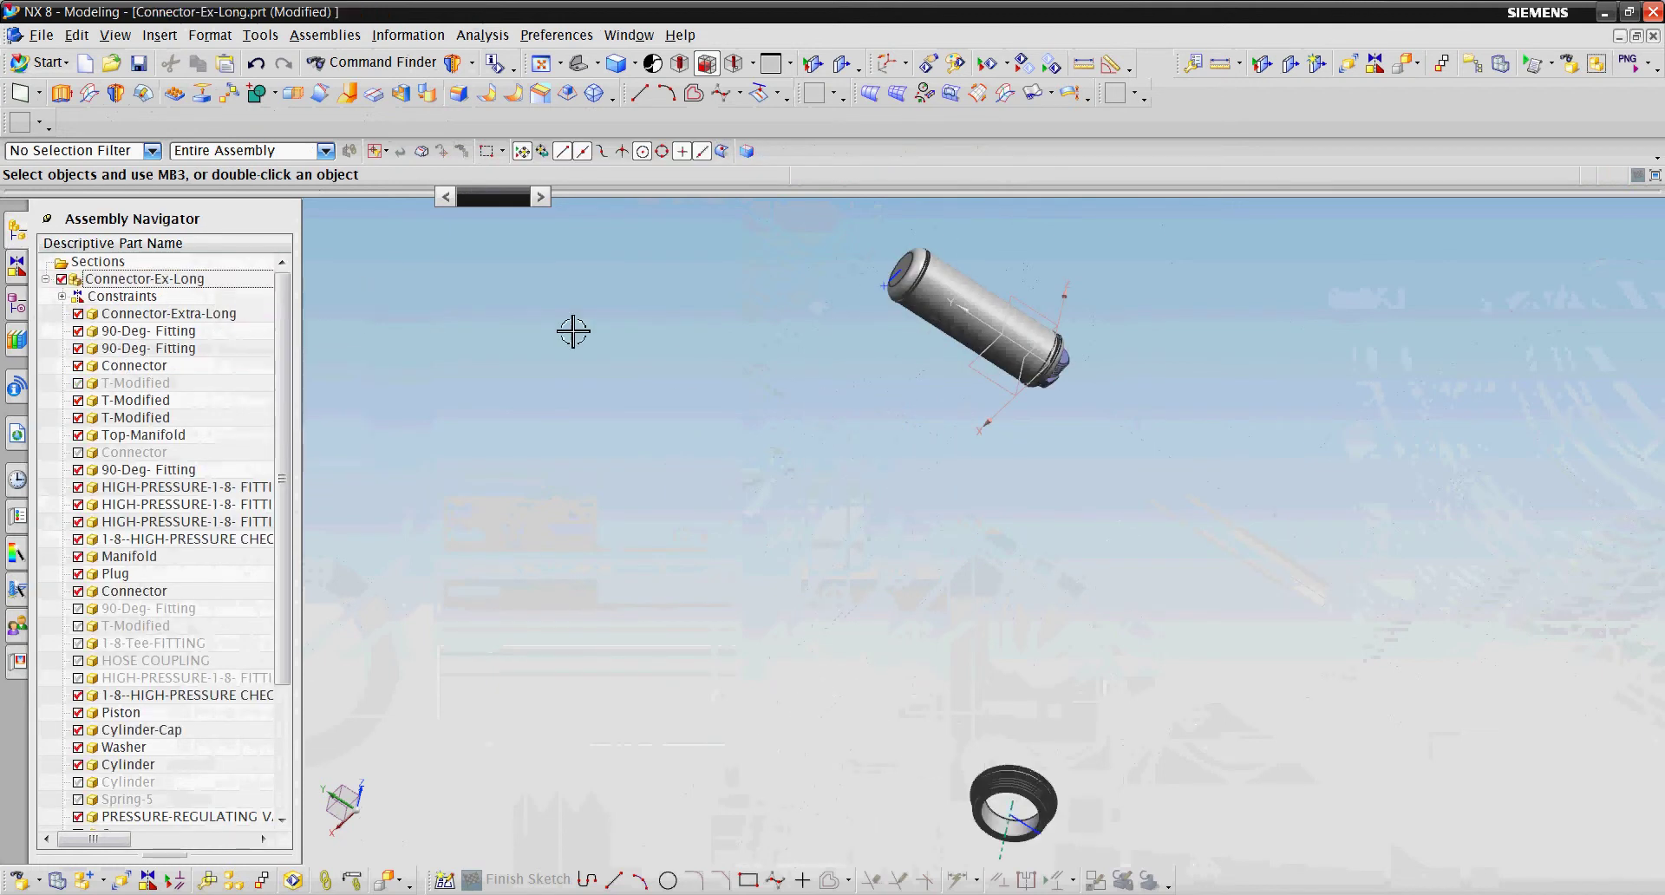
Rotate the Piston 90° about XC and move it beside the cylinder cap
left_click(324, 34)
mouse_move(376, 96)
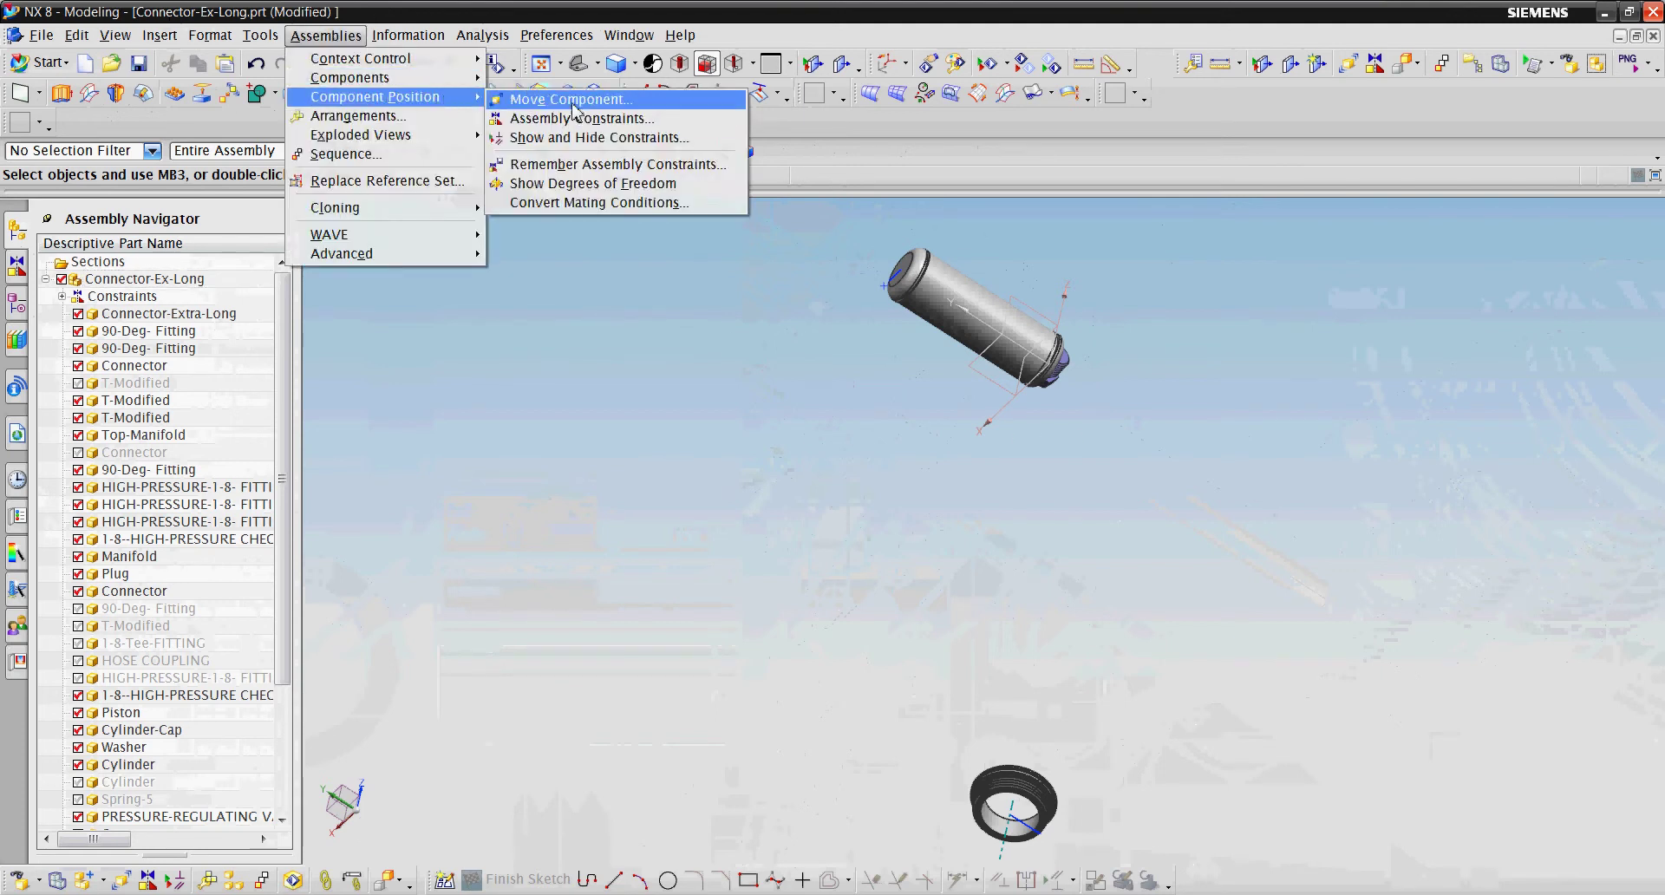
left_click(612, 101)
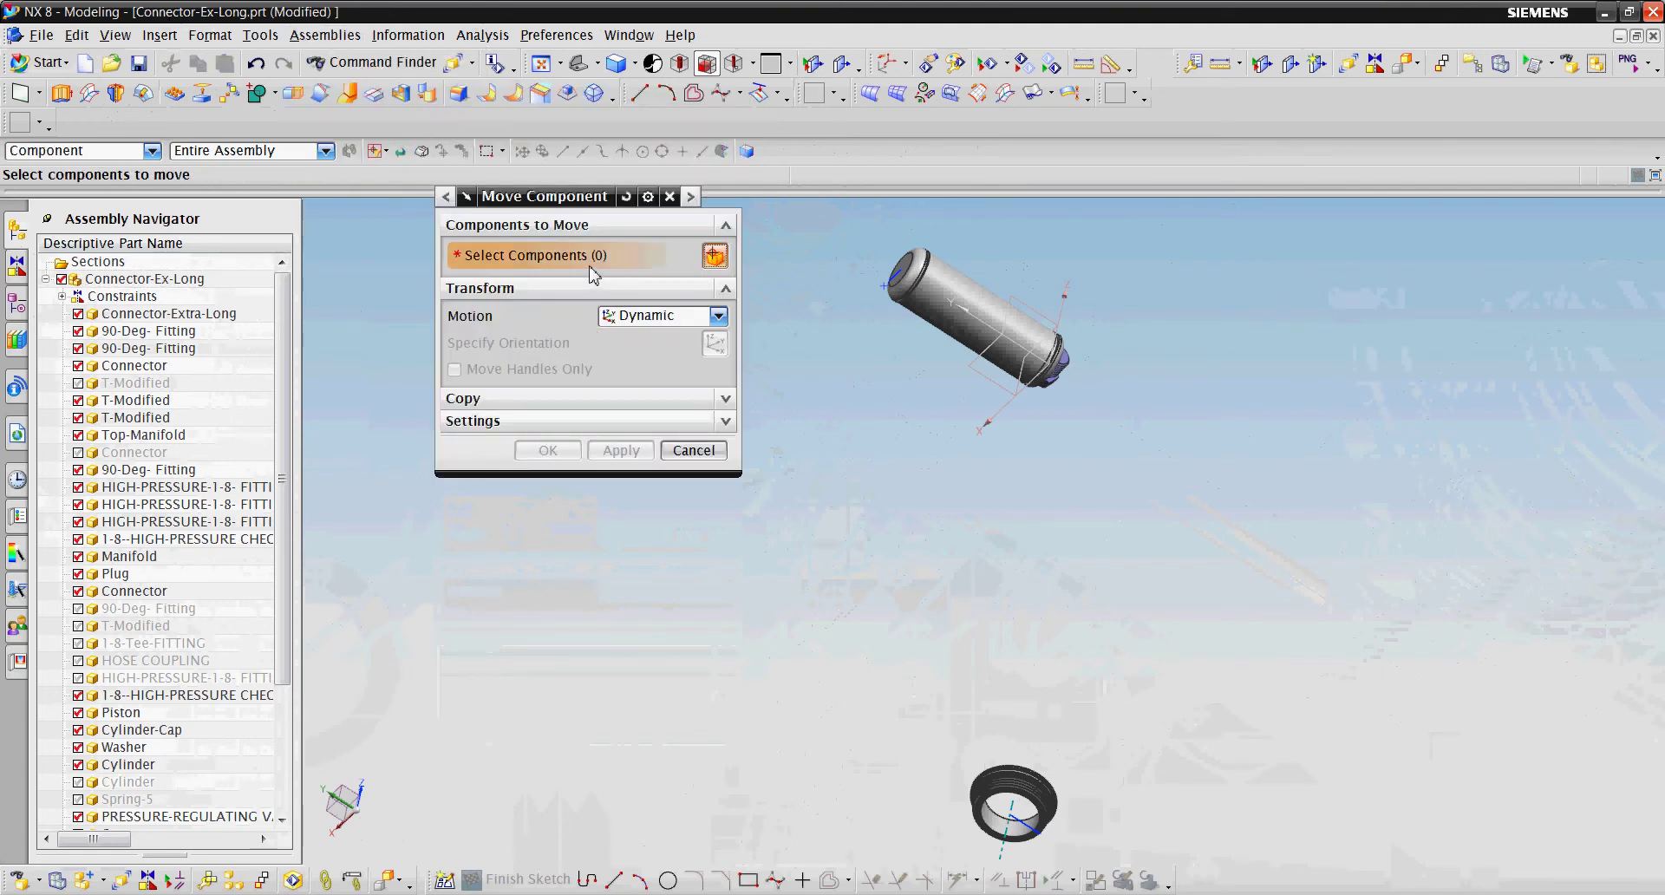
left_click(957, 309)
left_click(960, 270)
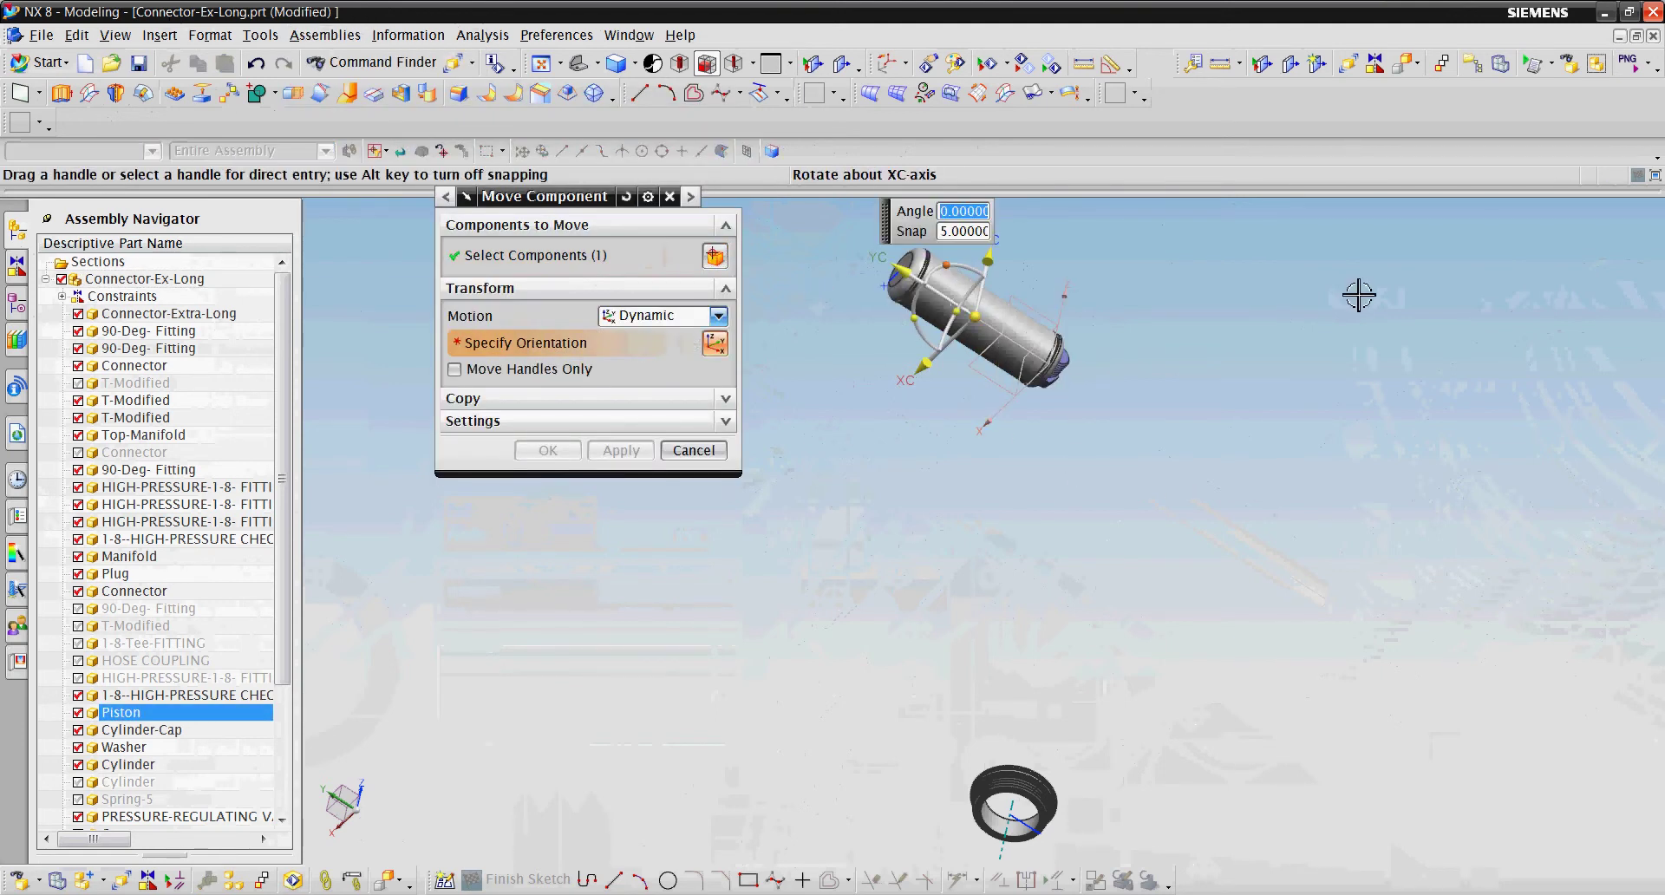
type("90.0000")
key("Return")
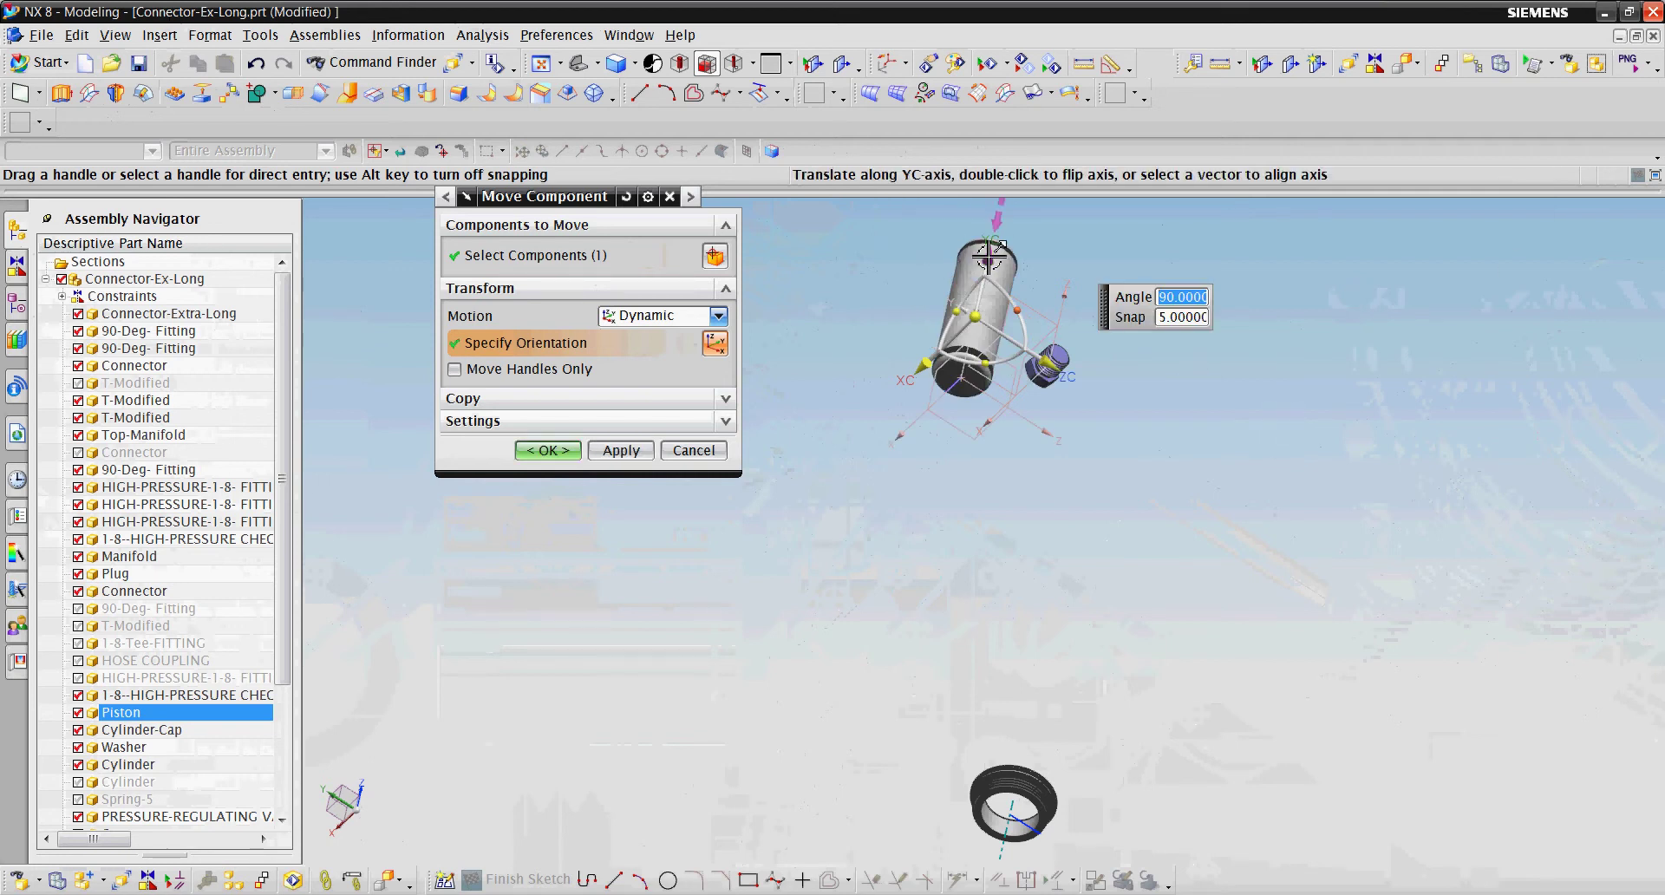
left_click_drag(988, 257, 860, 506)
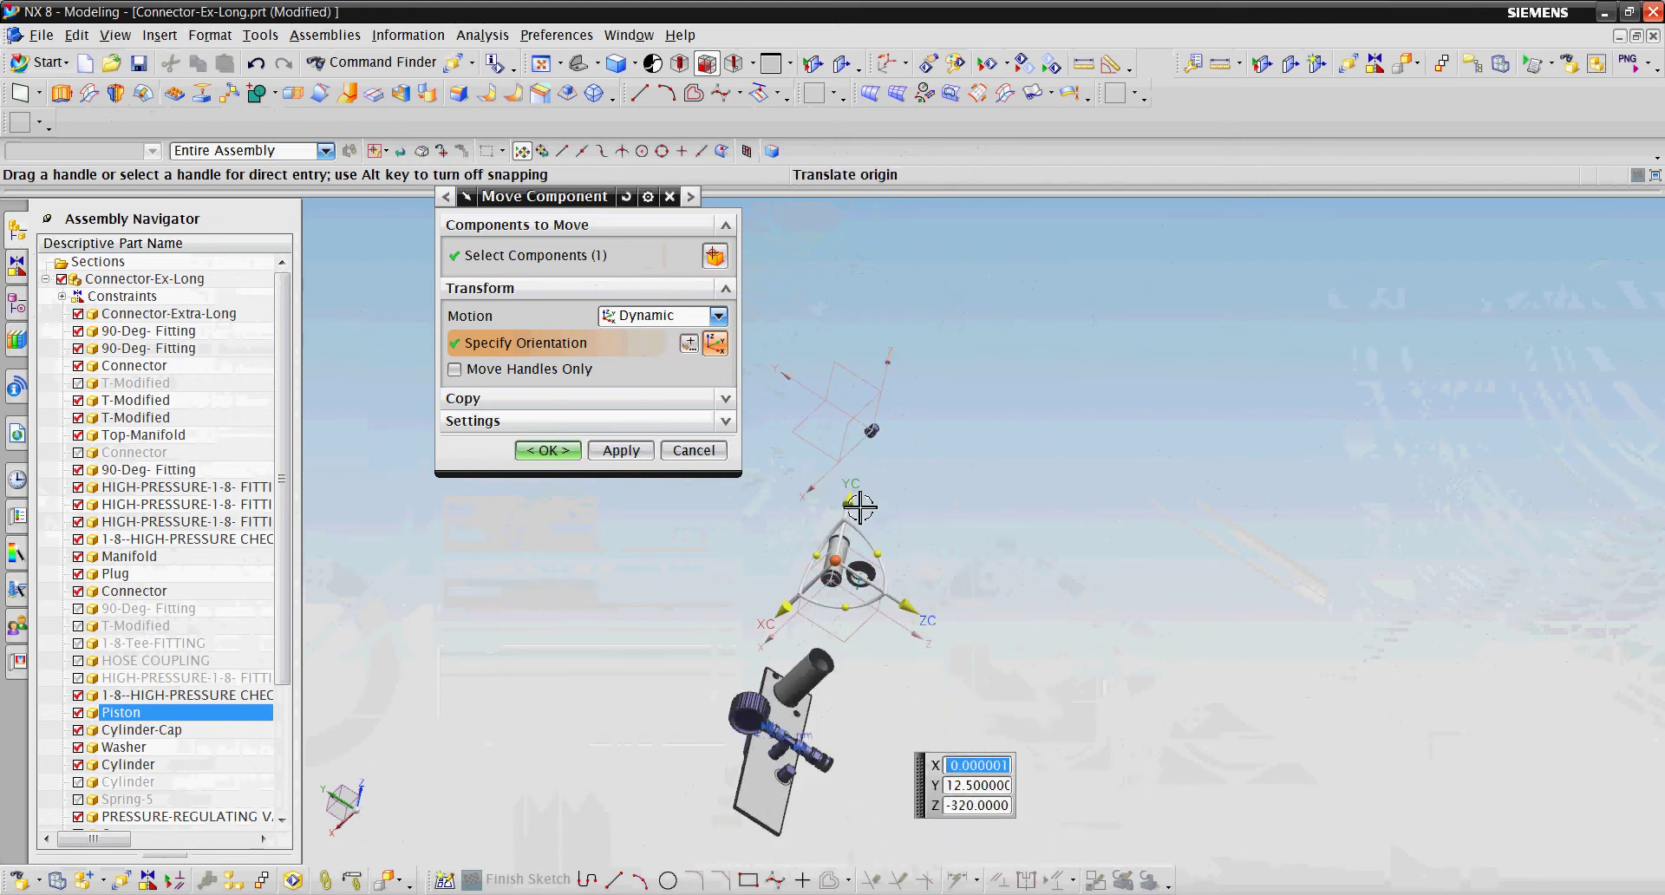
scroll(860, 506, "up", 5)
left_click(547, 450)
left_click(326, 34)
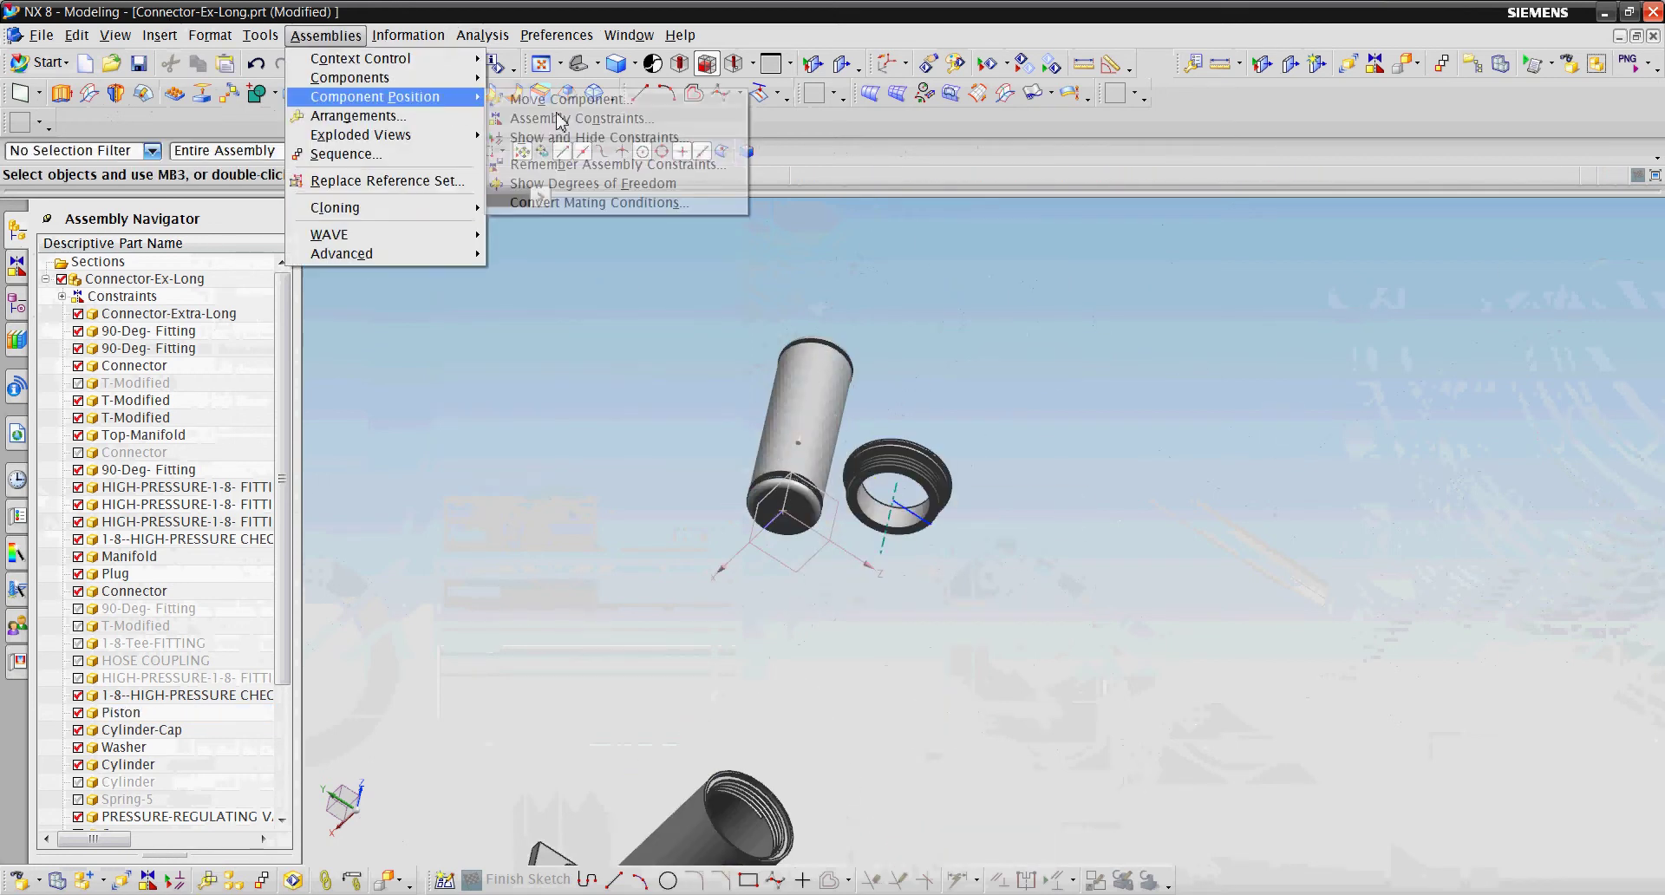
Apply a Touch Align constraint between the piston face and the cylinder cap face
left_click(559, 117)
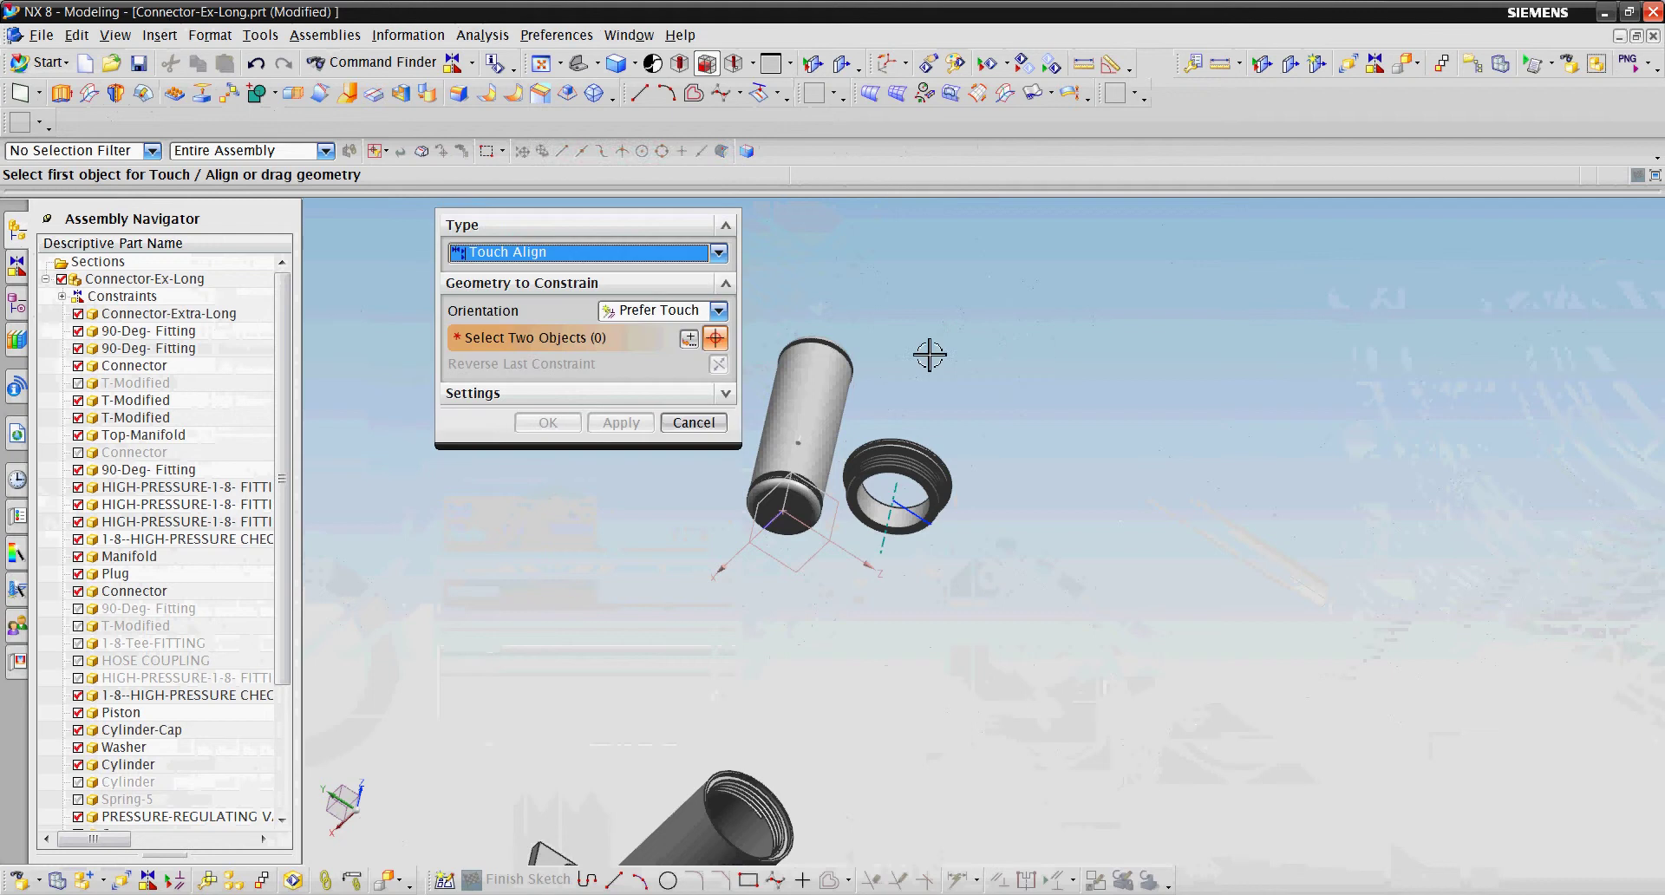
left_click(808, 406)
scroll(895, 528, "up", 3)
left_click(918, 479)
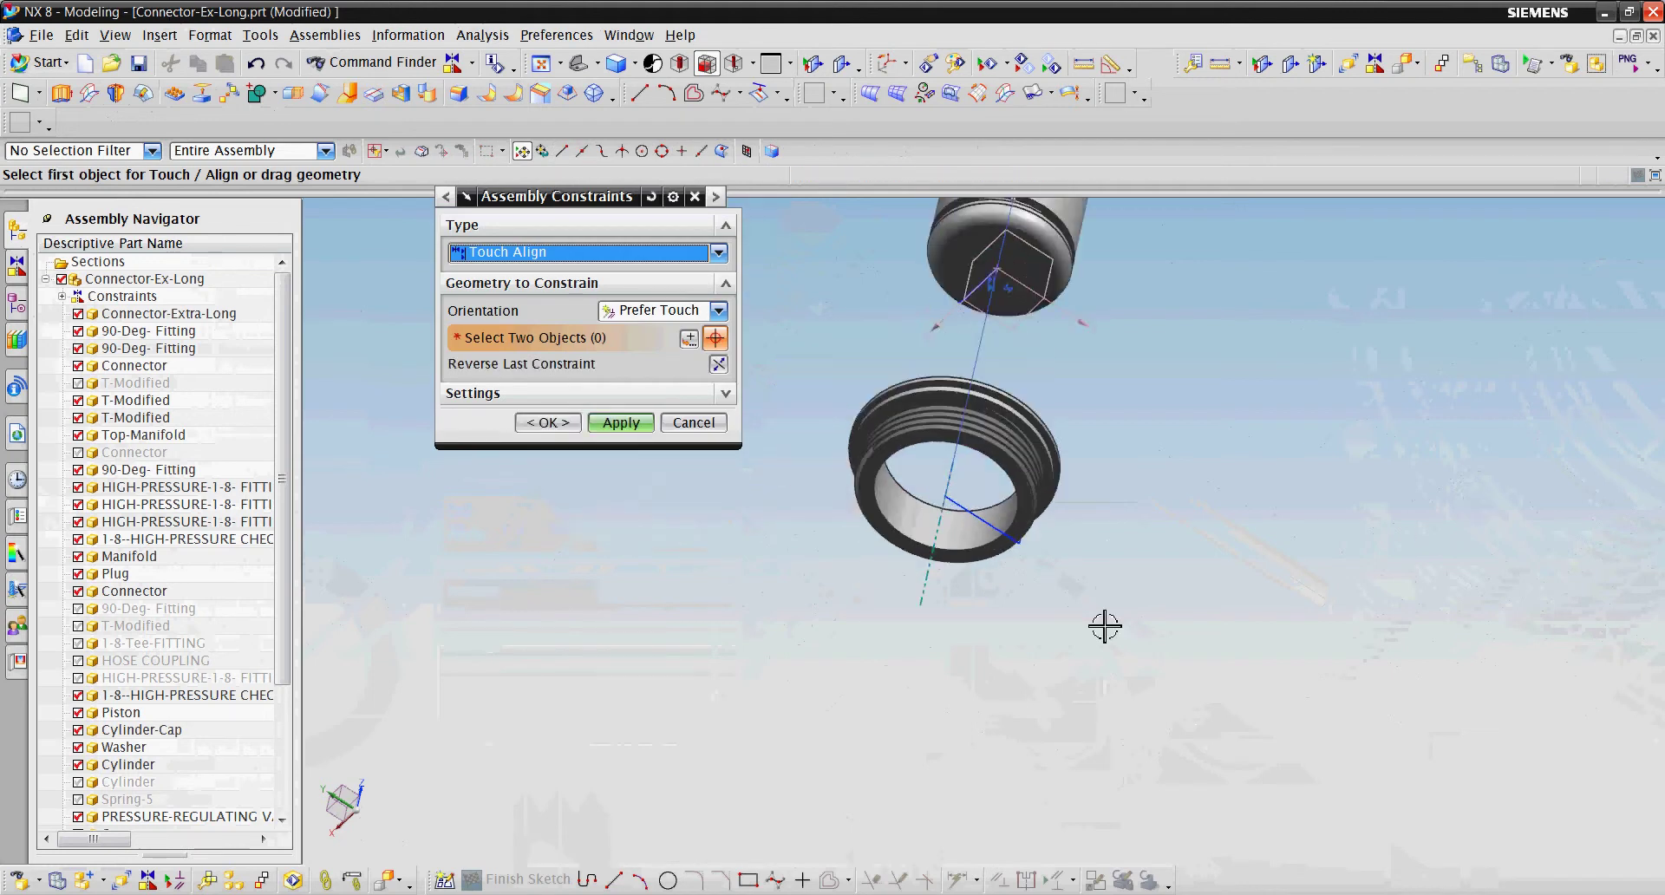
scroll(1084, 594, "down", 4)
left_click(620, 423)
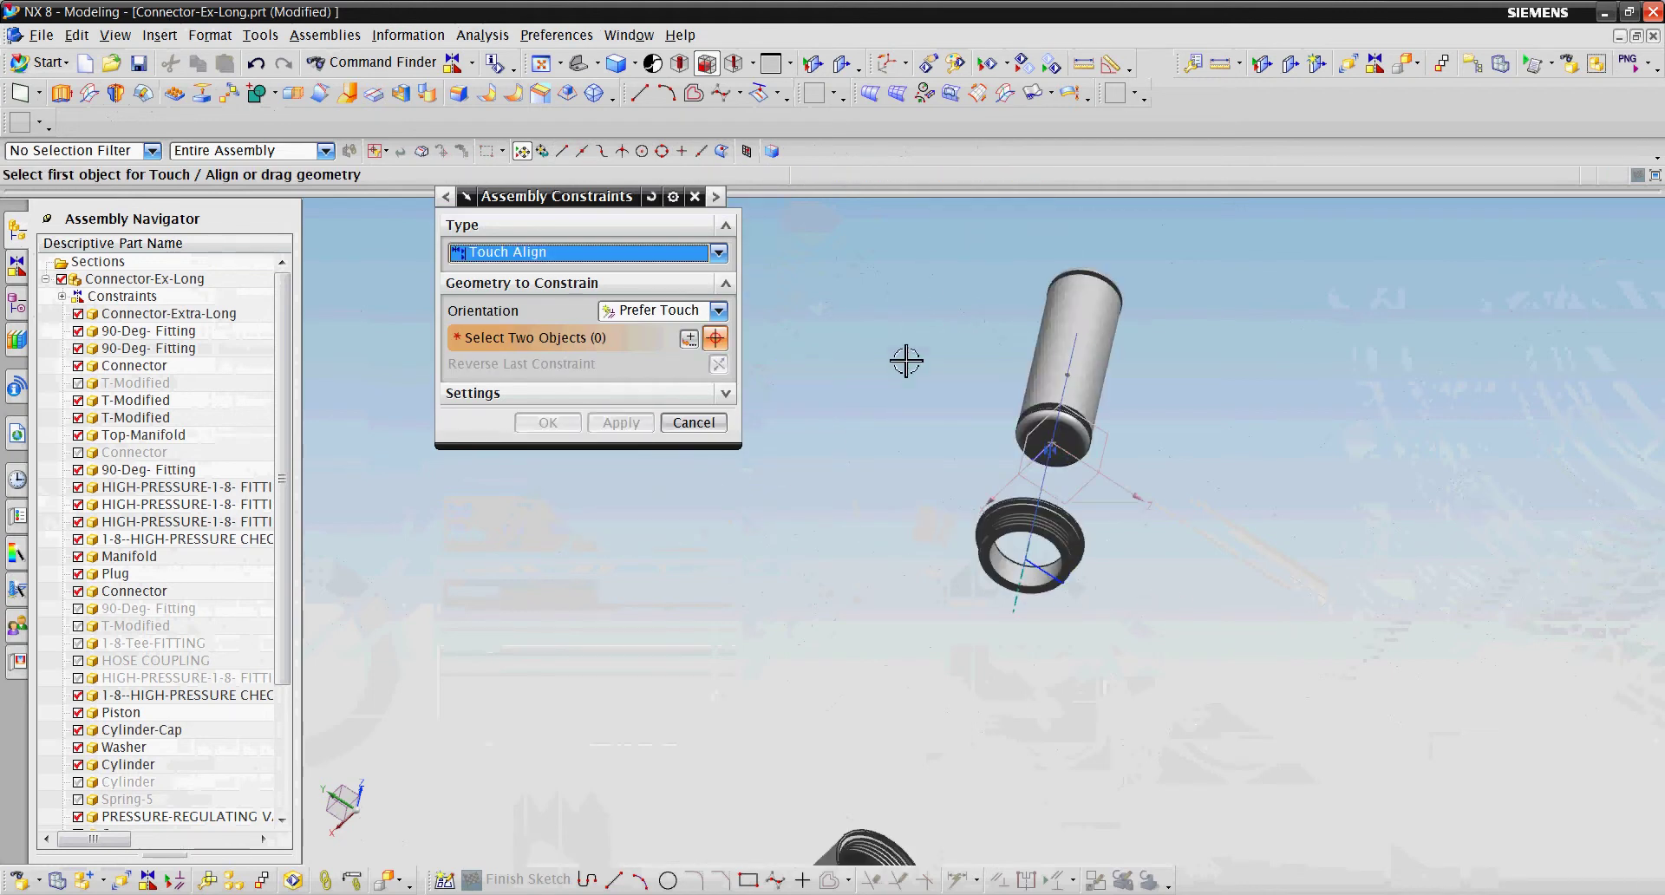
left_click(710, 431)
scroll(841, 353, "down", 3)
scroll(841, 353, "up", 2)
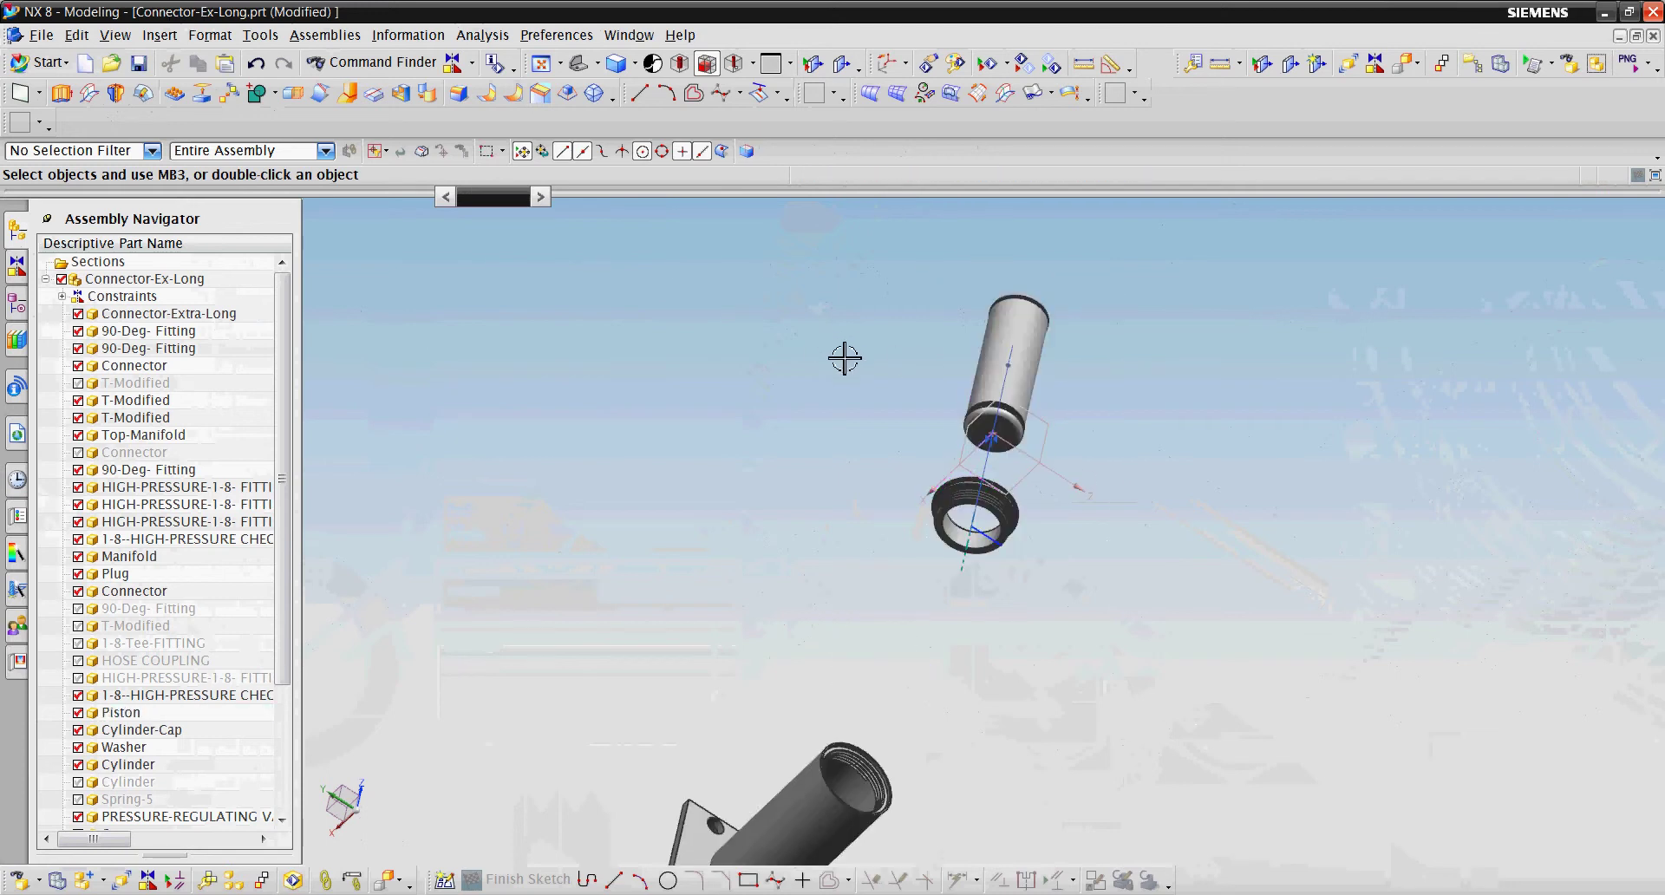
Save Connector-Ex-Long.prt and orbit the view to inspect the aligned piston
left_click(138, 69)
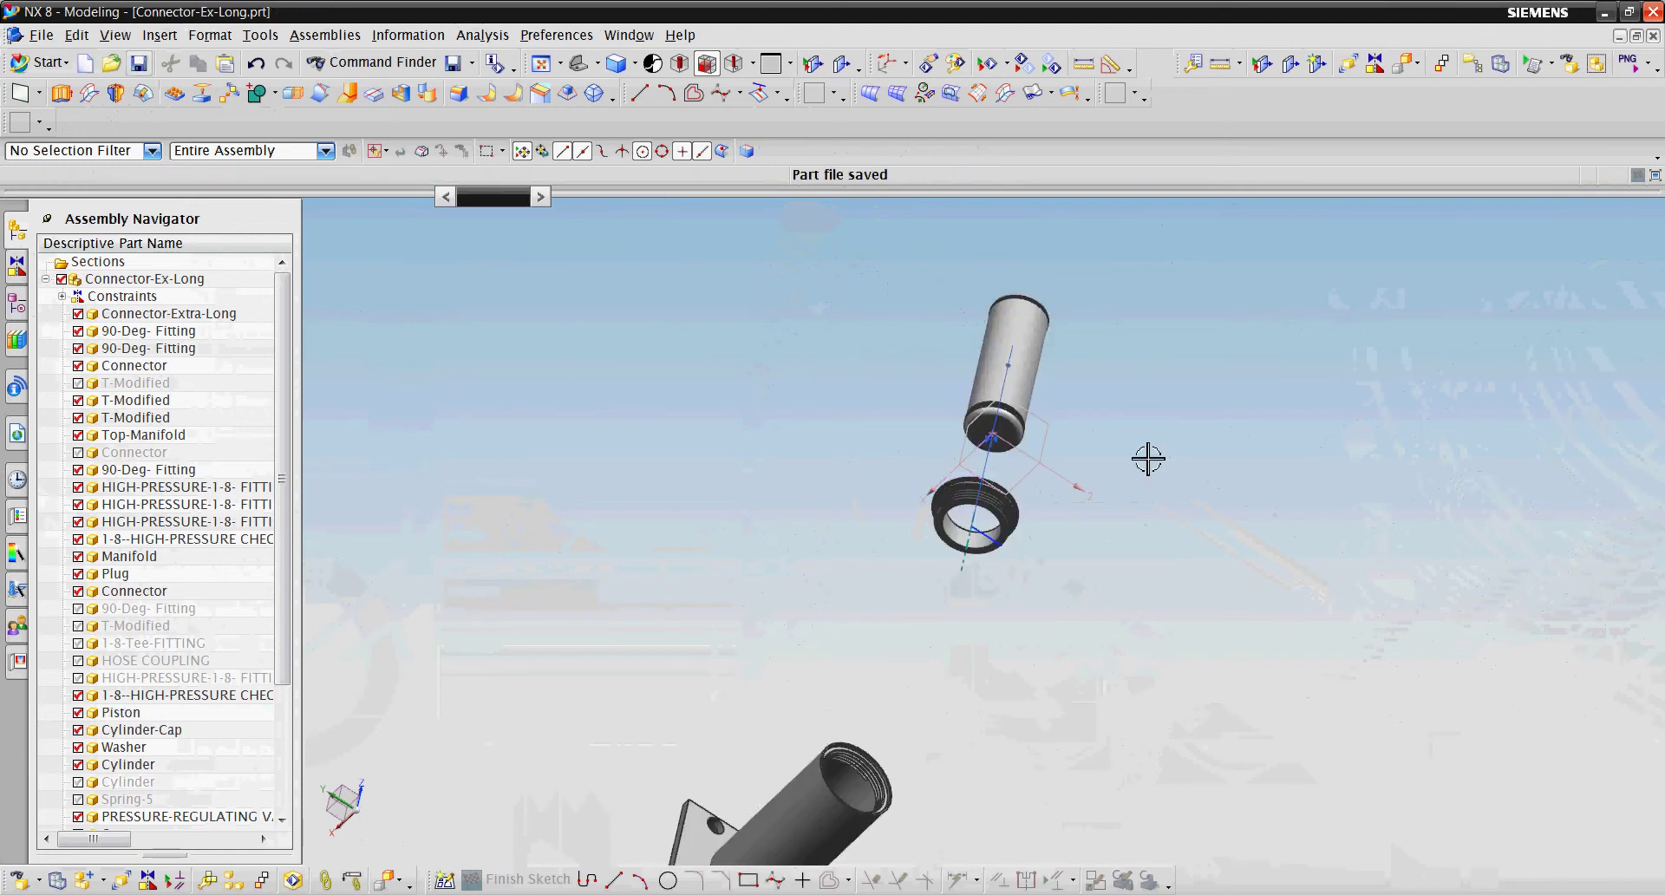
scroll(958, 720, "down", 4)
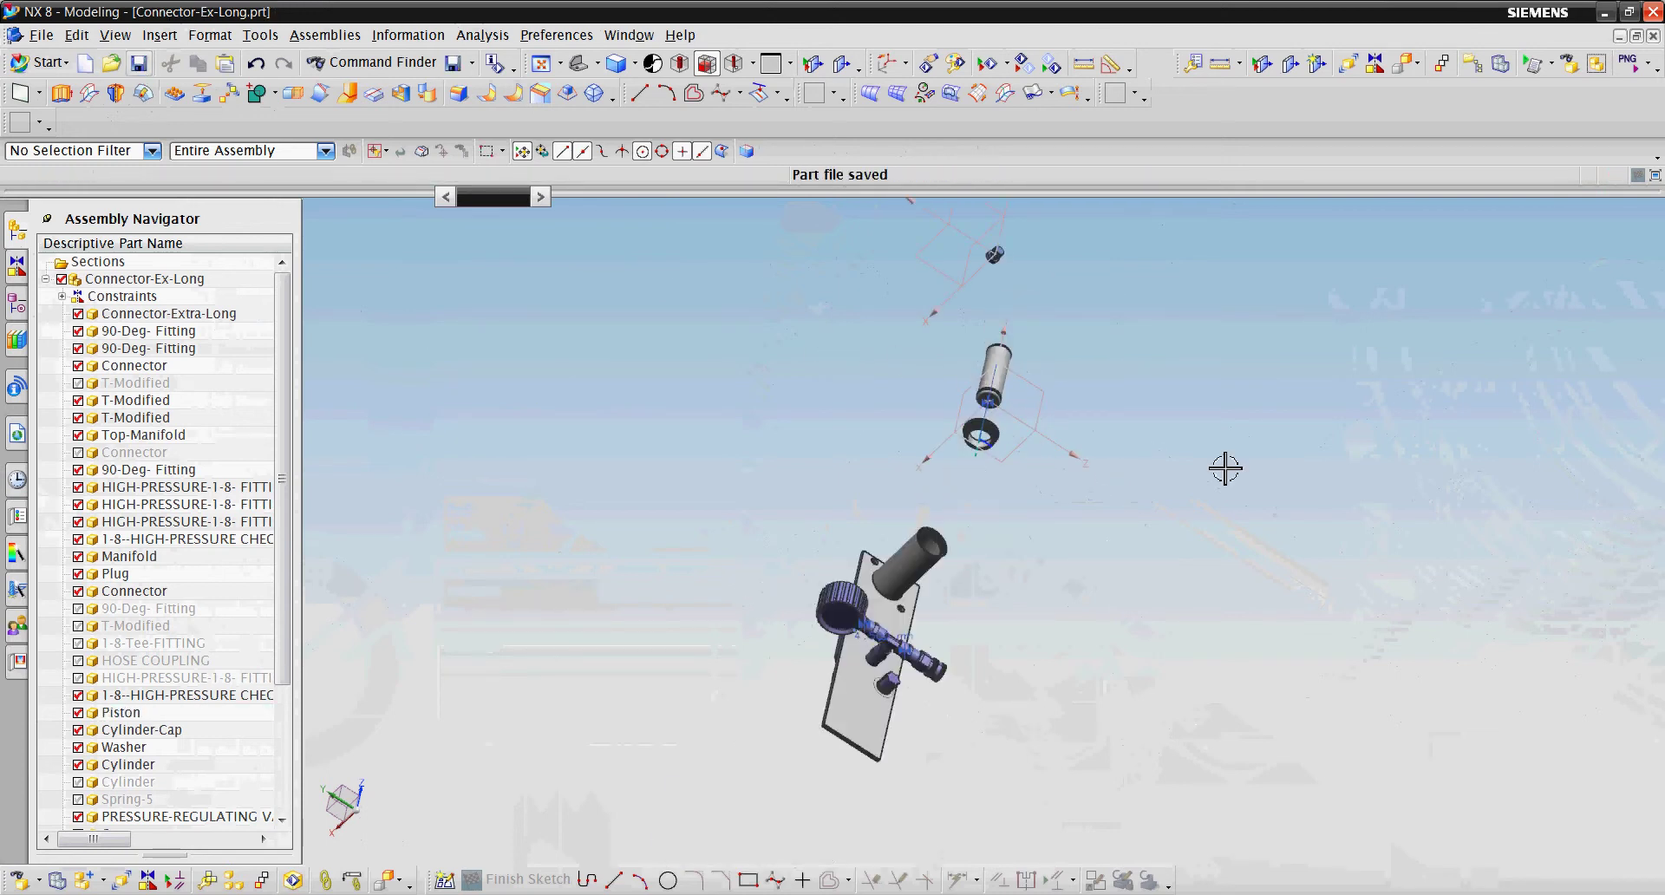
middle_click_drag(886, 453, 916, 507)
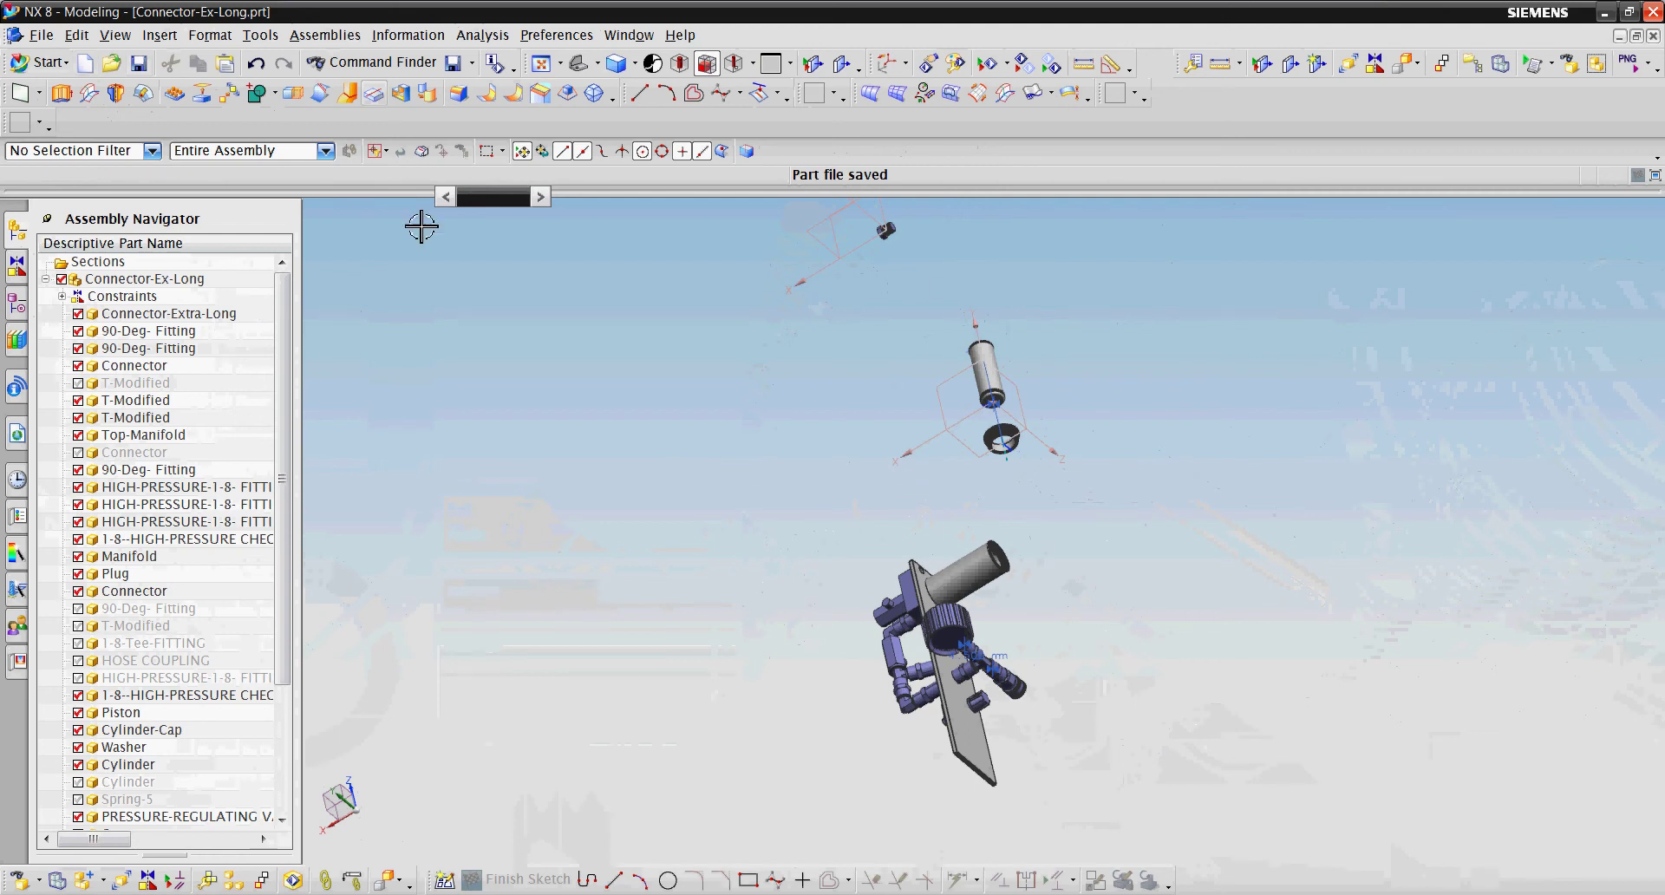
scroll(926, 670, "up", 3)
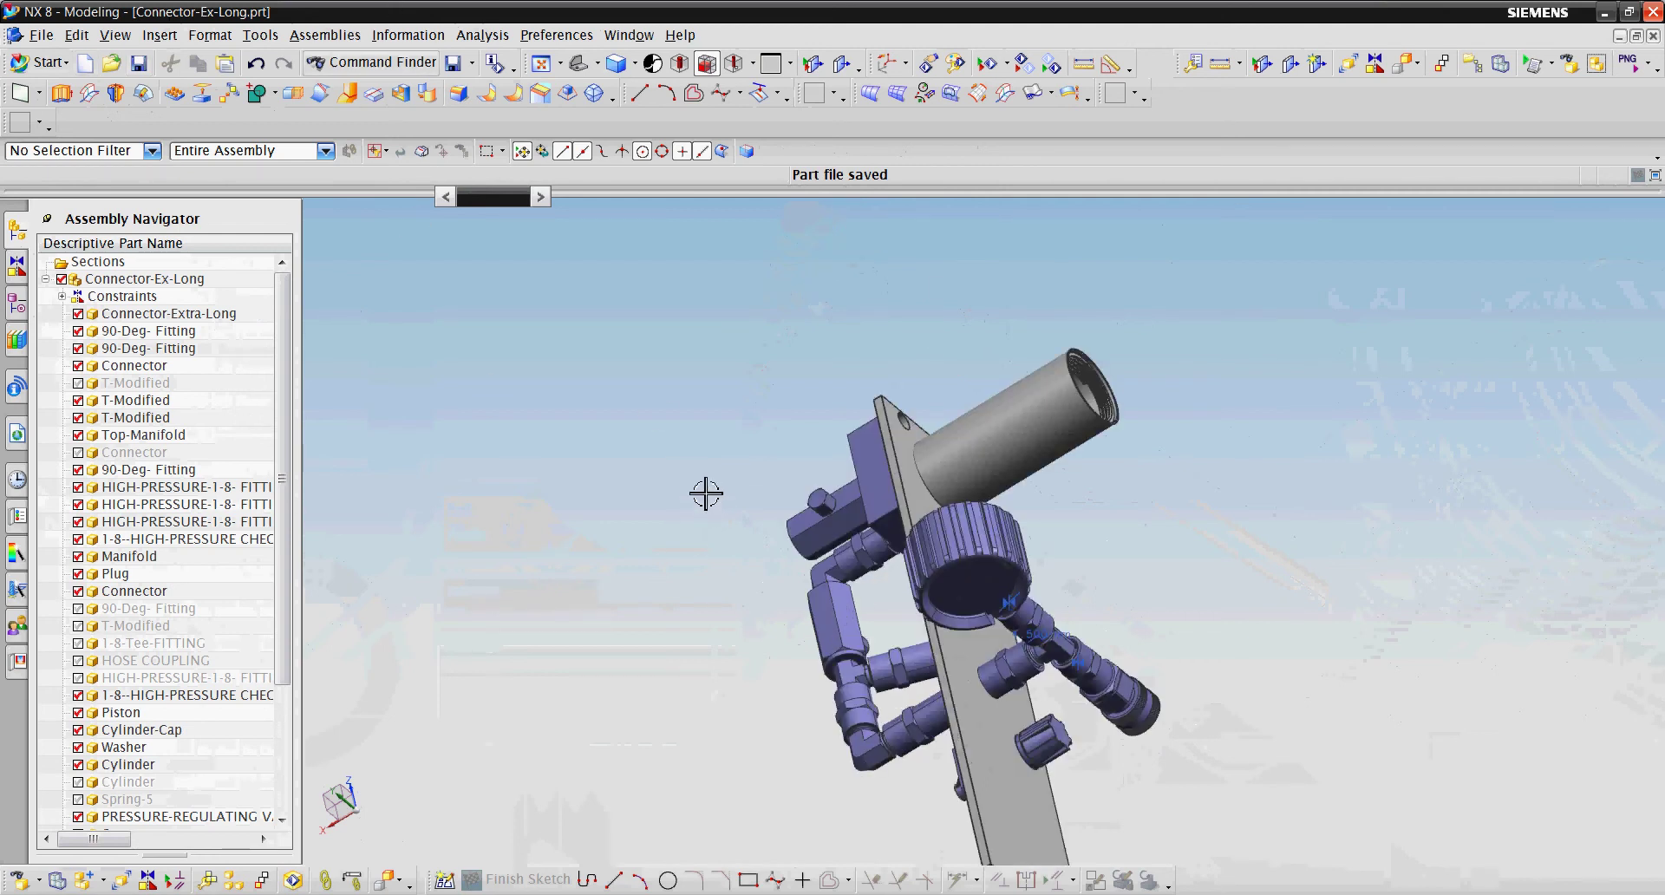
middle_click_drag(706, 493, 1055, 371)
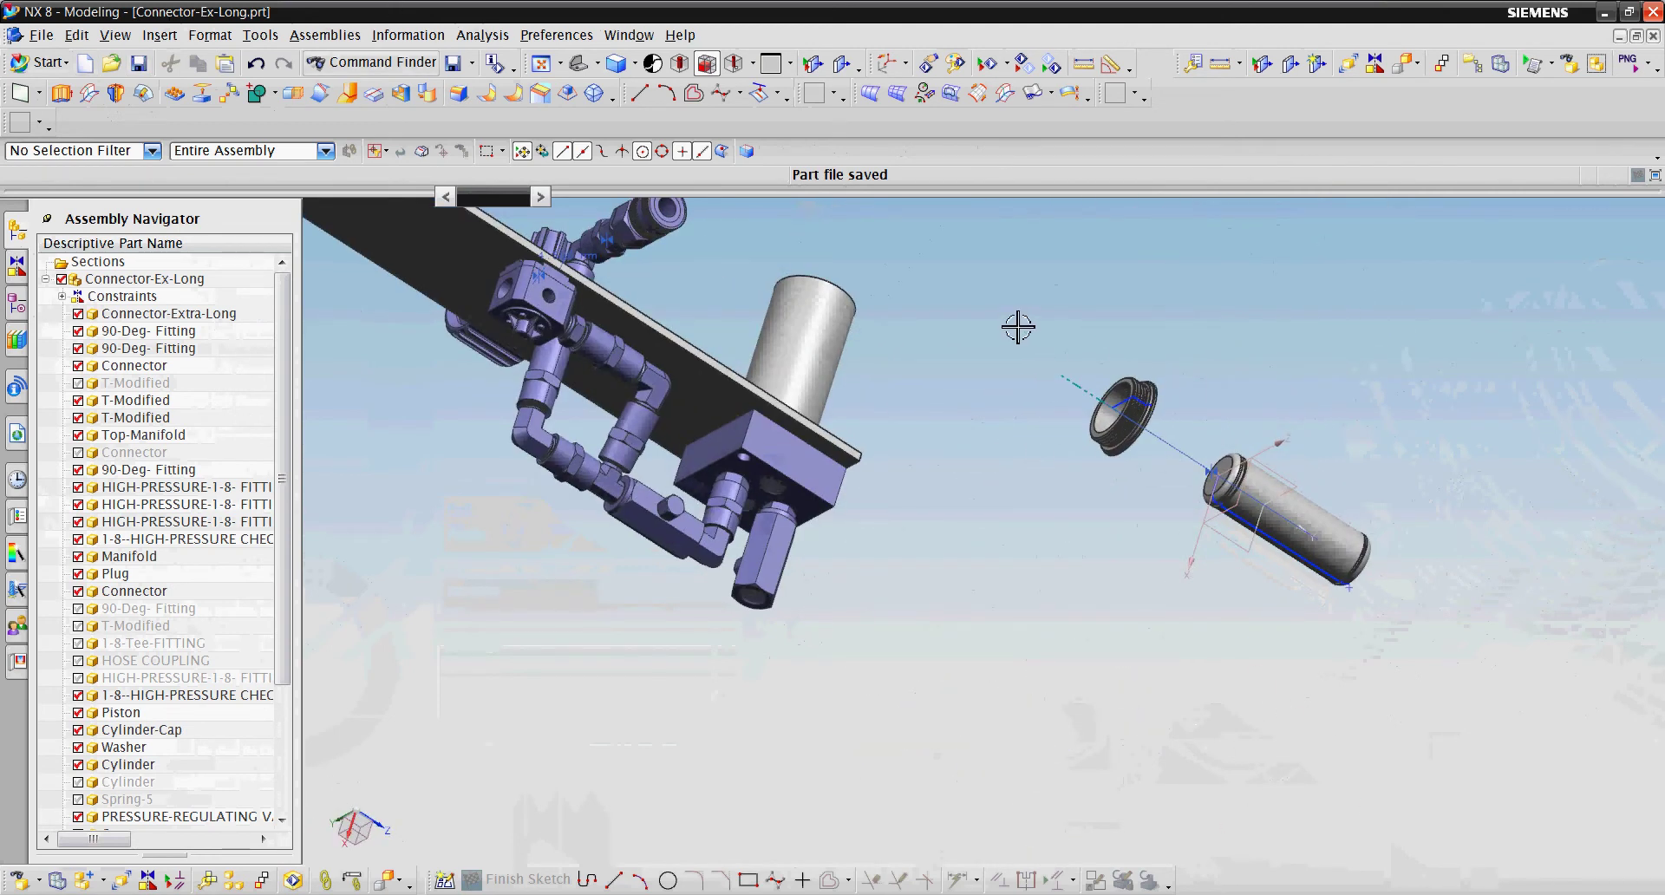
scroll(216, 649, "down", 3)
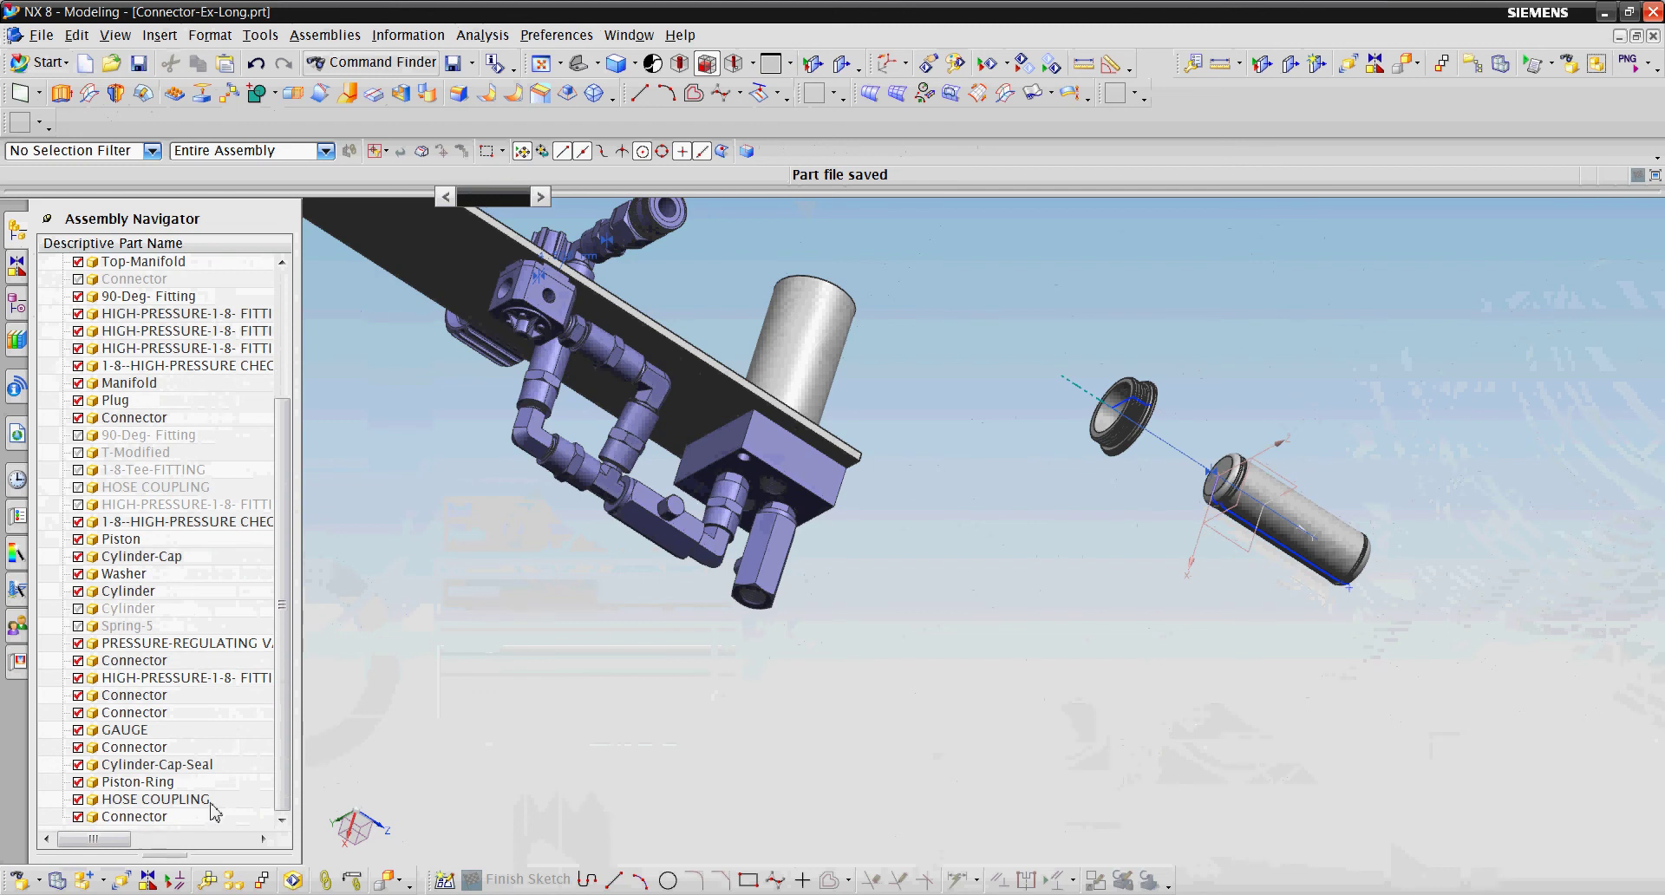